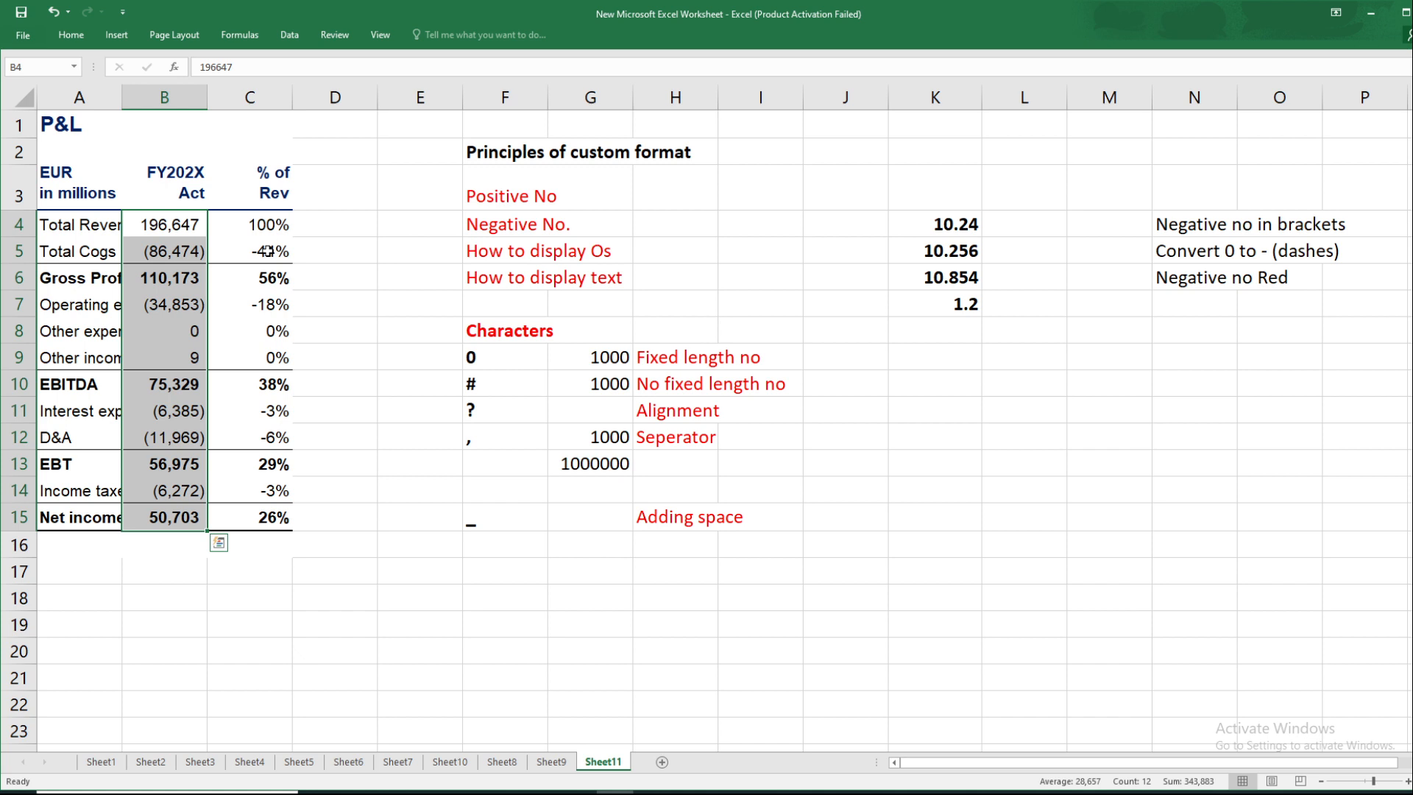
# Examine the Number, Currency and Custom format categories for the FY202X amounts in B4:B15 without applying any.
pyautogui.hotkey('ctrl', 'q')
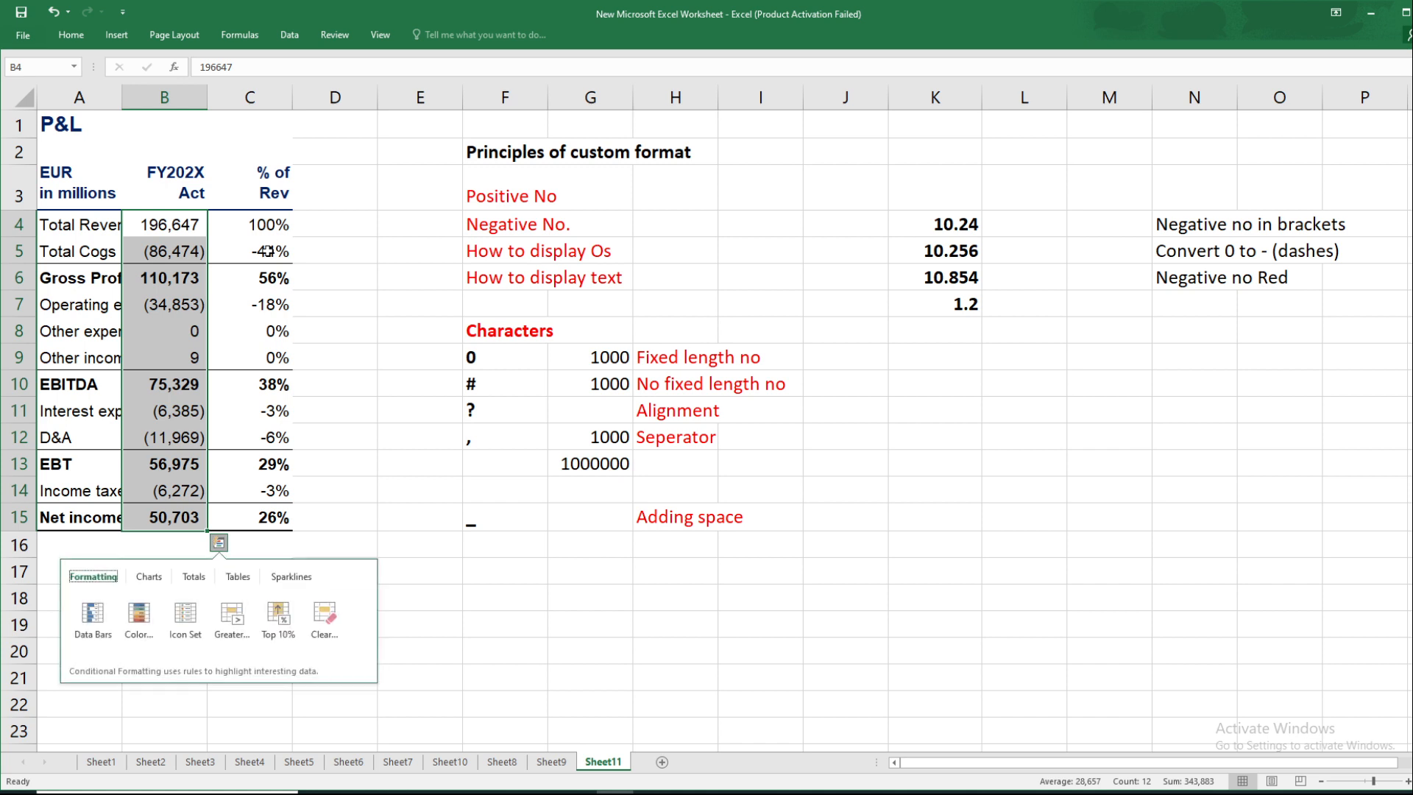
pyautogui.press('Escape')
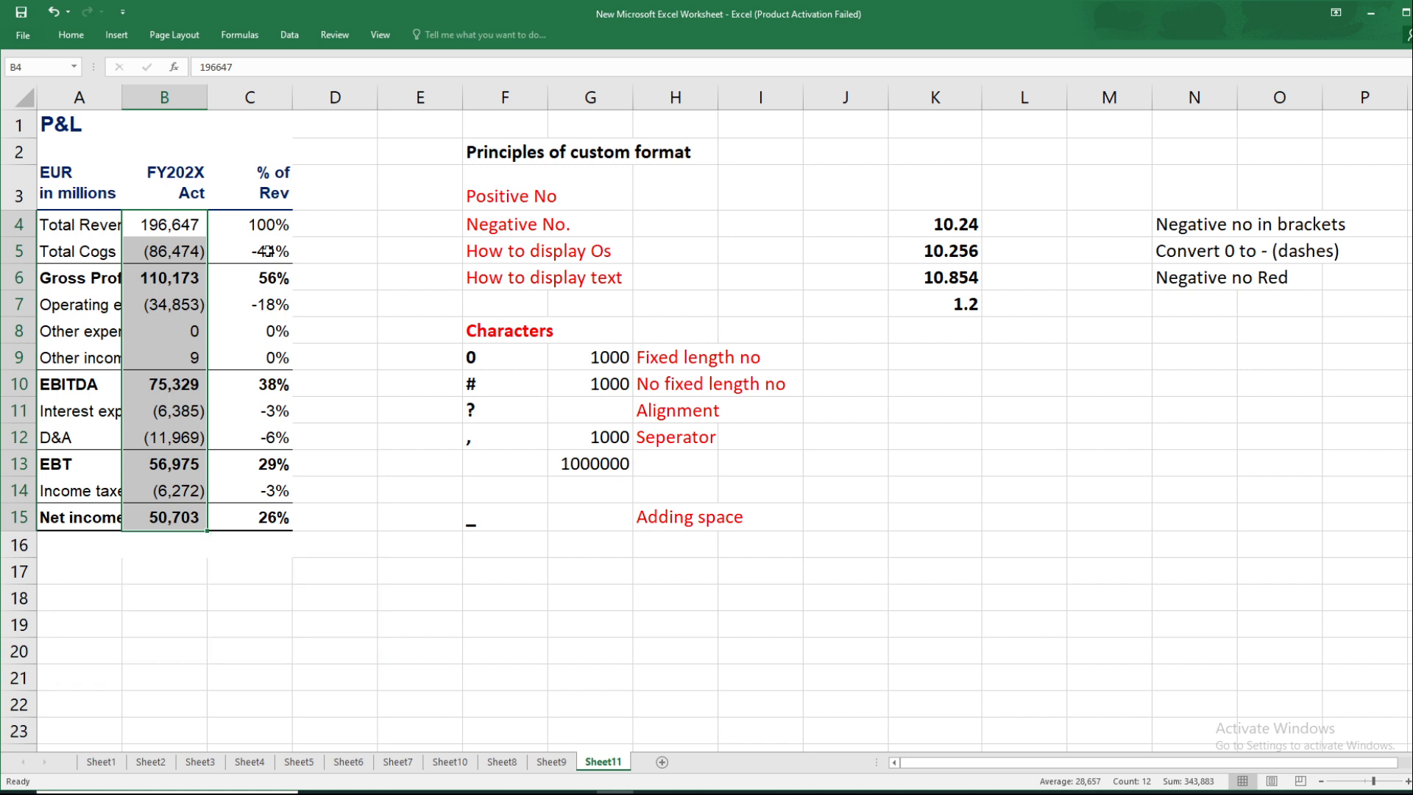
pyautogui.hotkey('ctrl', '1')
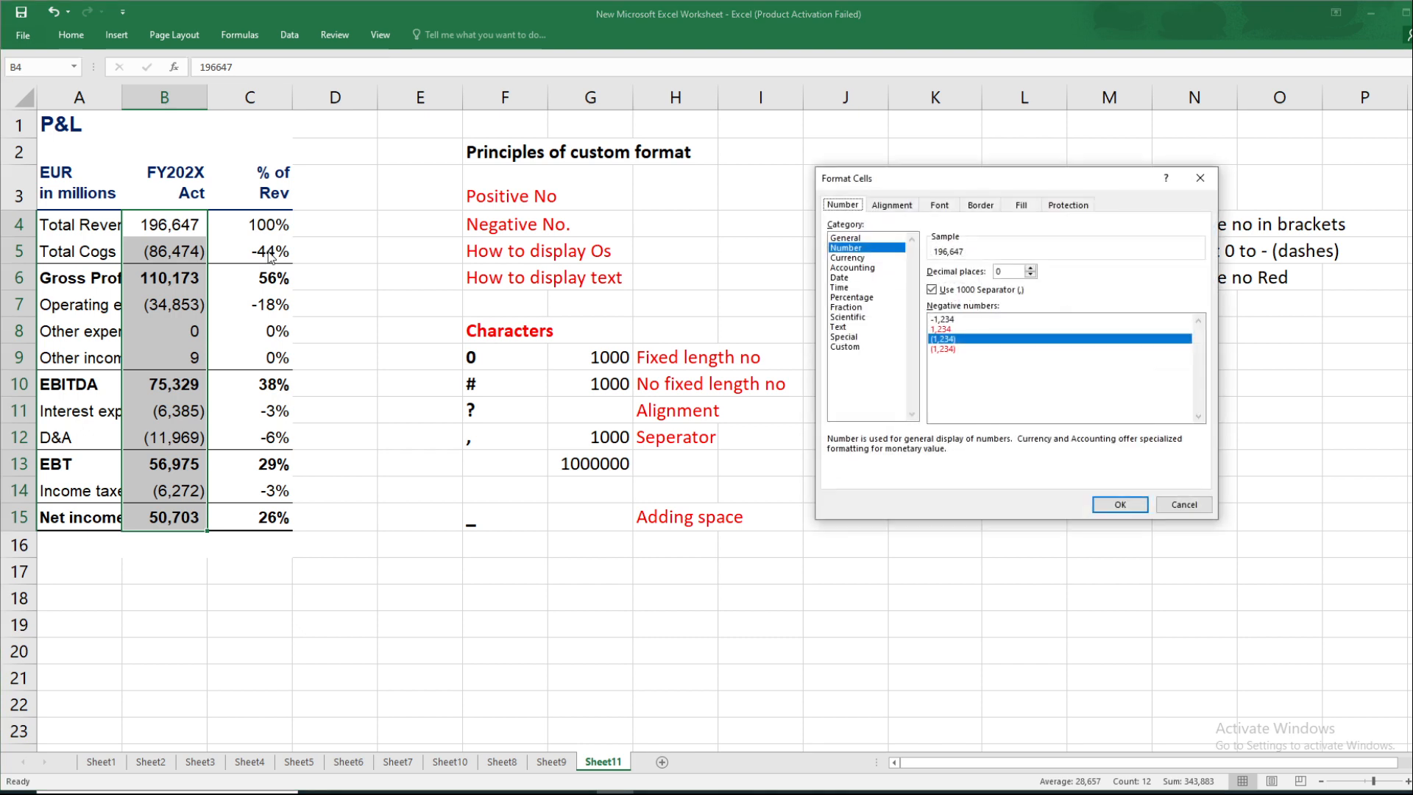
pyautogui.click(851, 259)
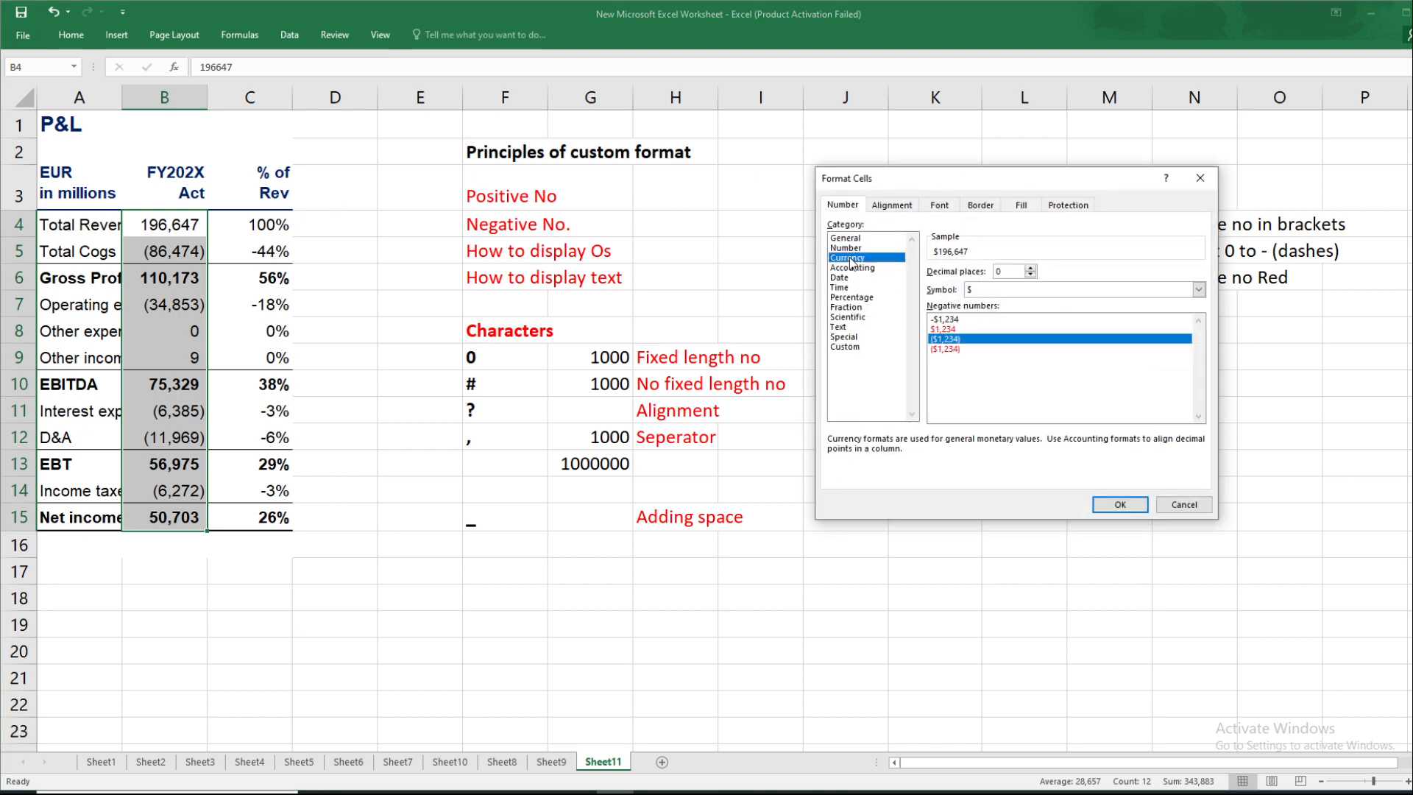
pyautogui.click(848, 248)
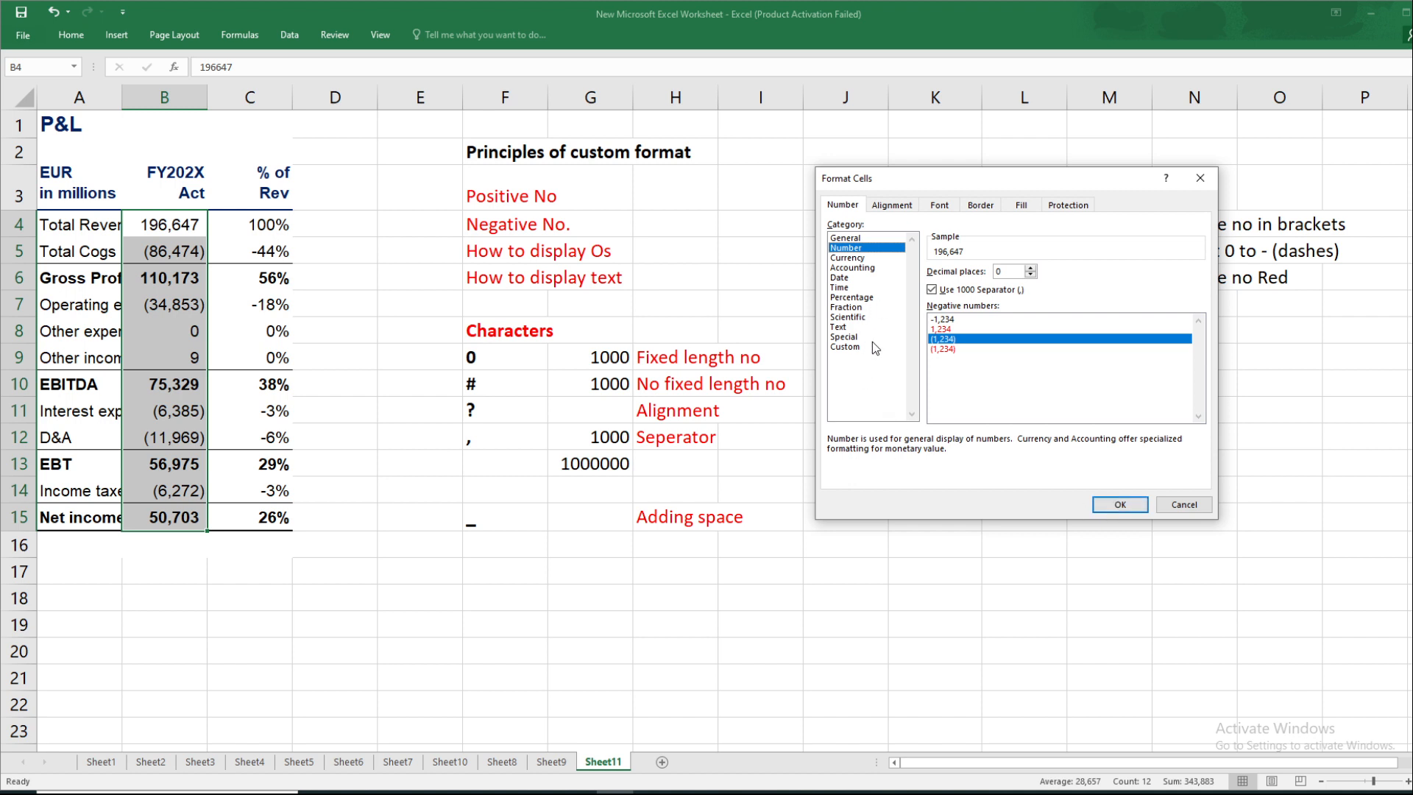
pyautogui.click(839, 349)
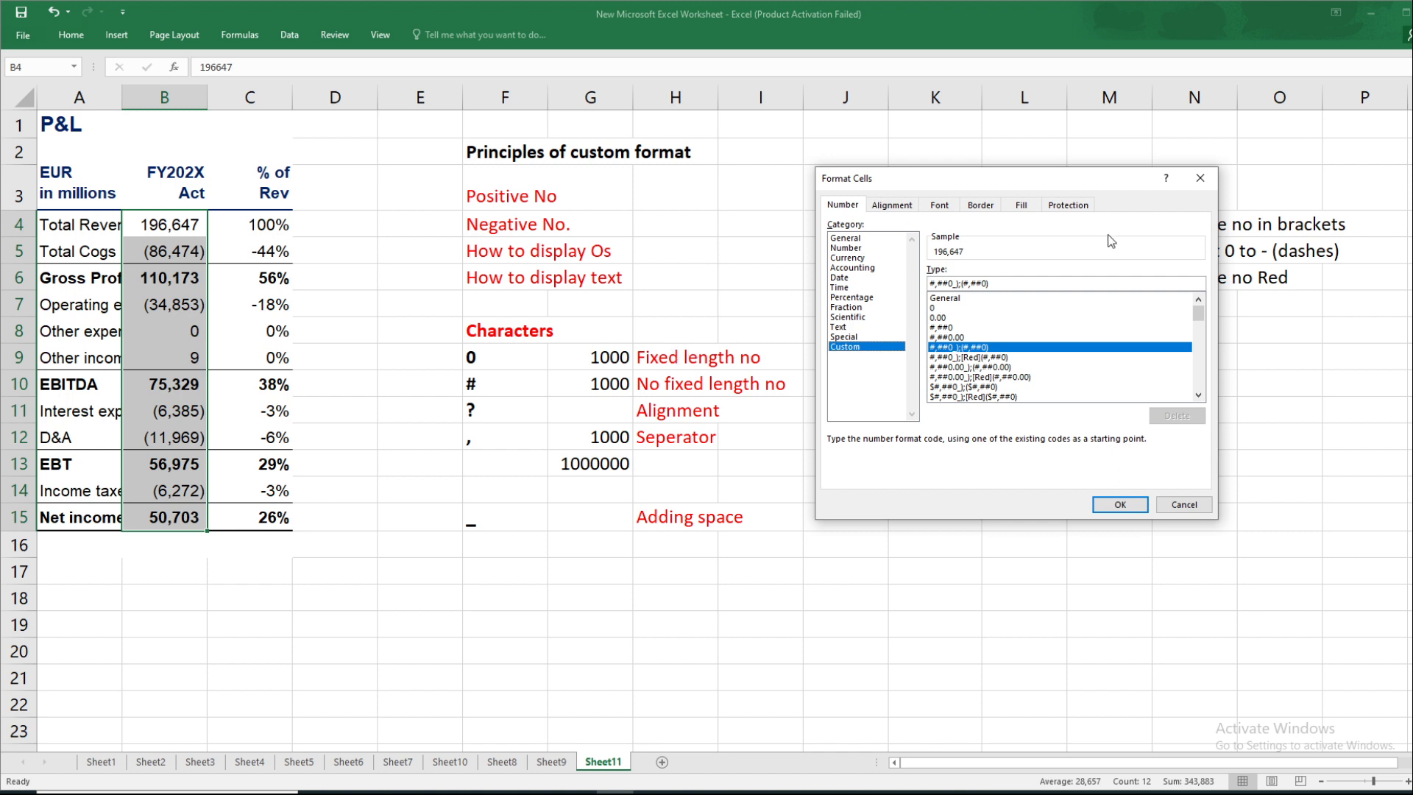
pyautogui.click(1201, 179)
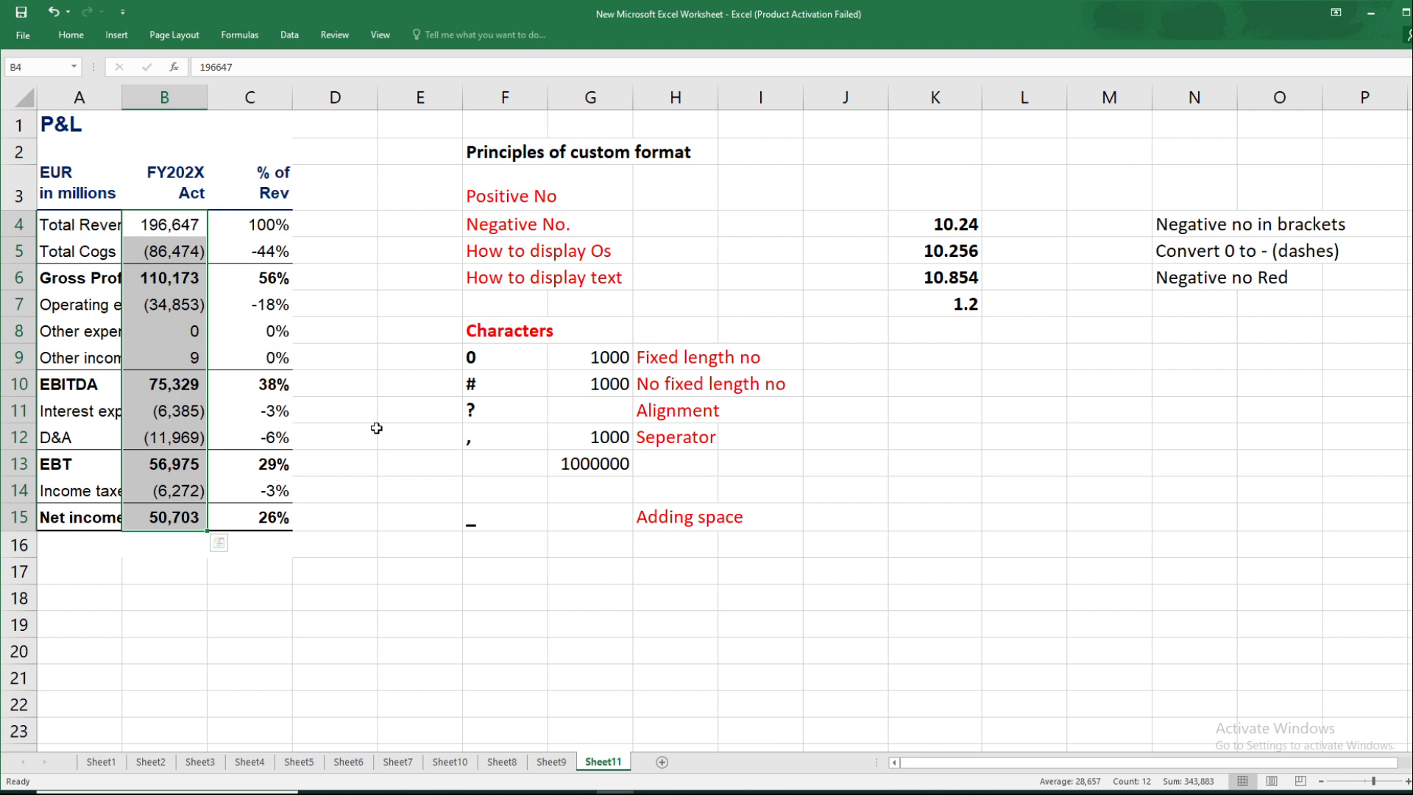
# Preview the built-in custom format codes on B4:B15, including General, #,##0 and #,##0.00_);(#,##0.00), and leave without applying any.
pyautogui.hotkey('ctrl', '1')
pyautogui.click(844, 346)
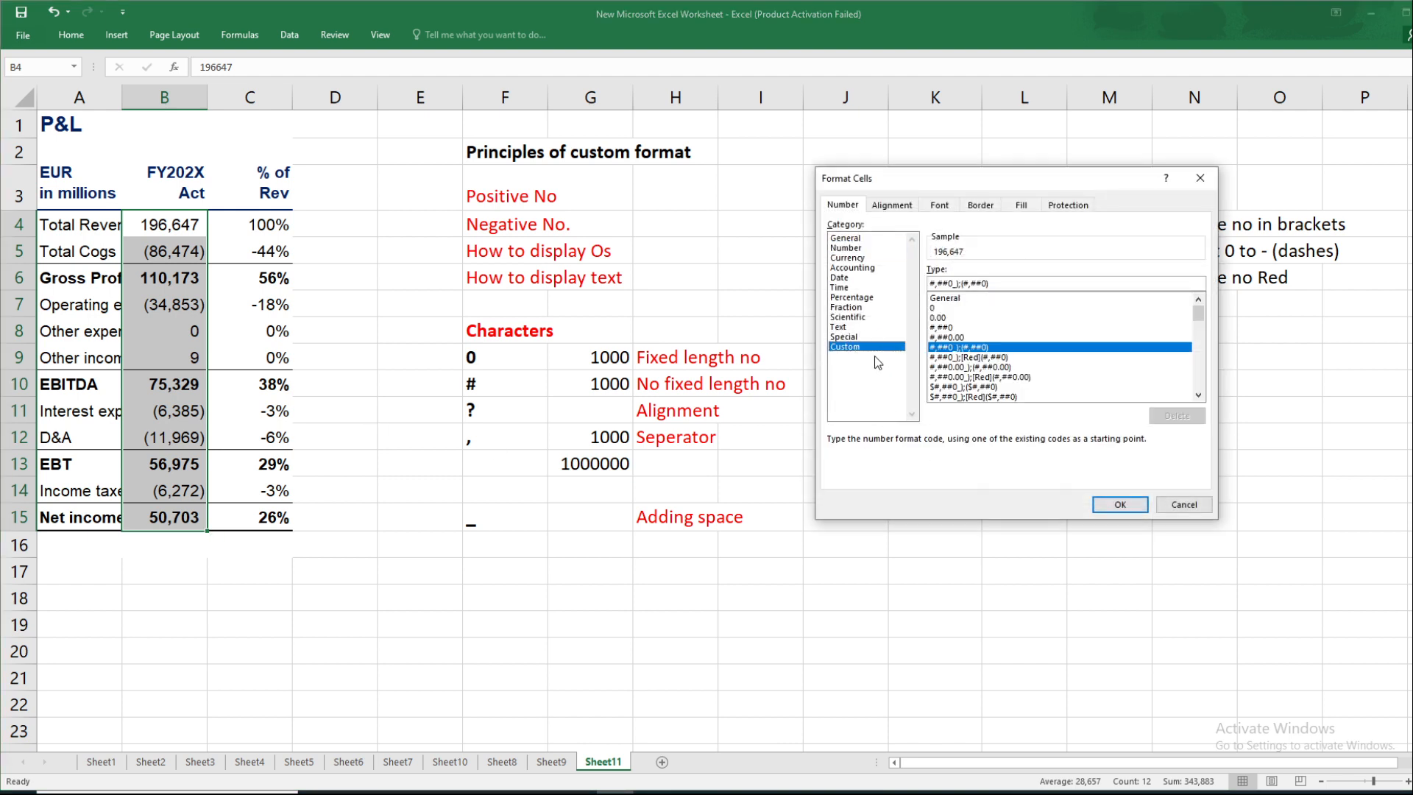
pyautogui.click(958, 298)
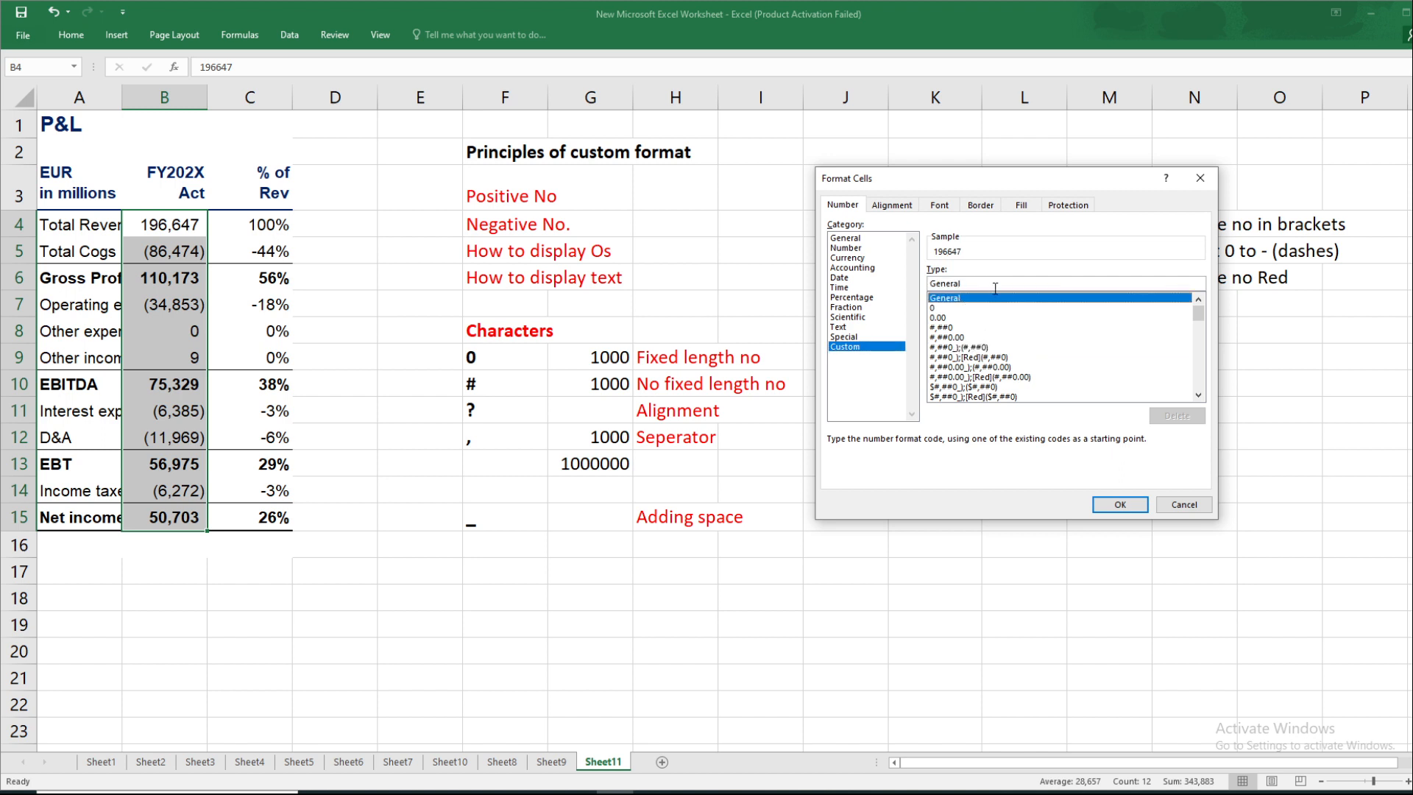
pyautogui.moveTo(986, 283); pyautogui.dragTo(926, 284)
pyautogui.scroll(-3, 1001, 360)
pyautogui.scroll(3, 1001, 359)
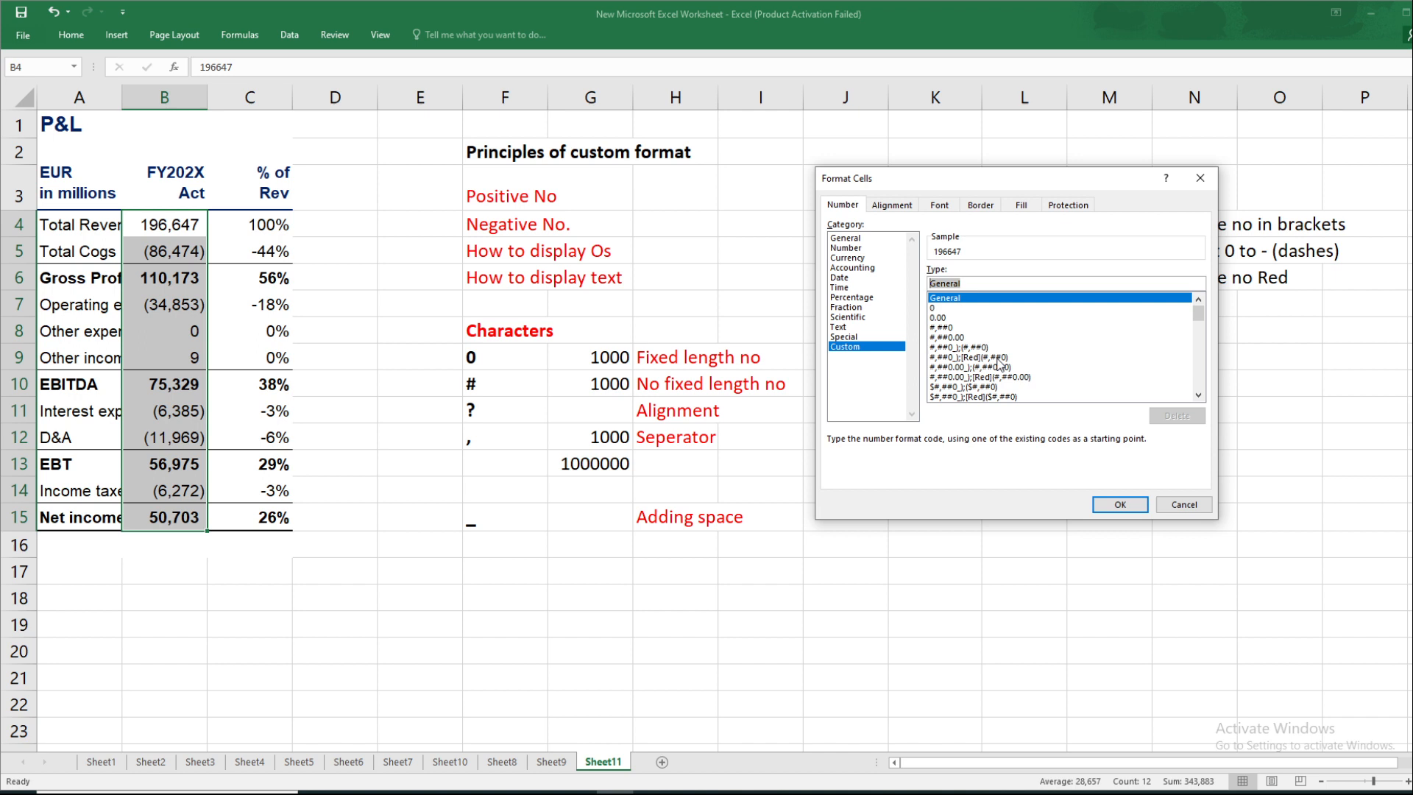
pyautogui.click(948, 317)
pyautogui.click(946, 328)
pyautogui.click(959, 355)
pyautogui.click(944, 329)
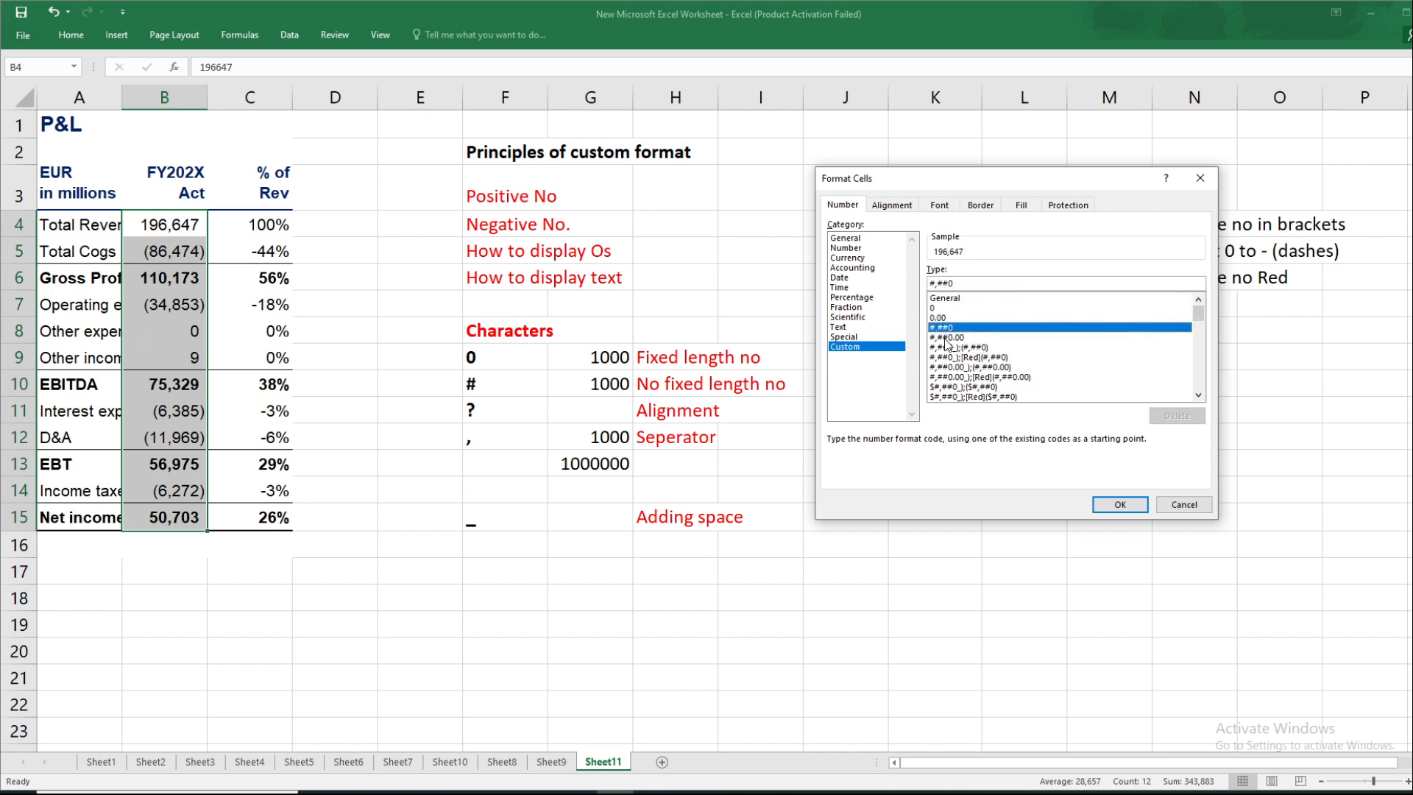
pyautogui.click(948, 347)
pyautogui.click(980, 367)
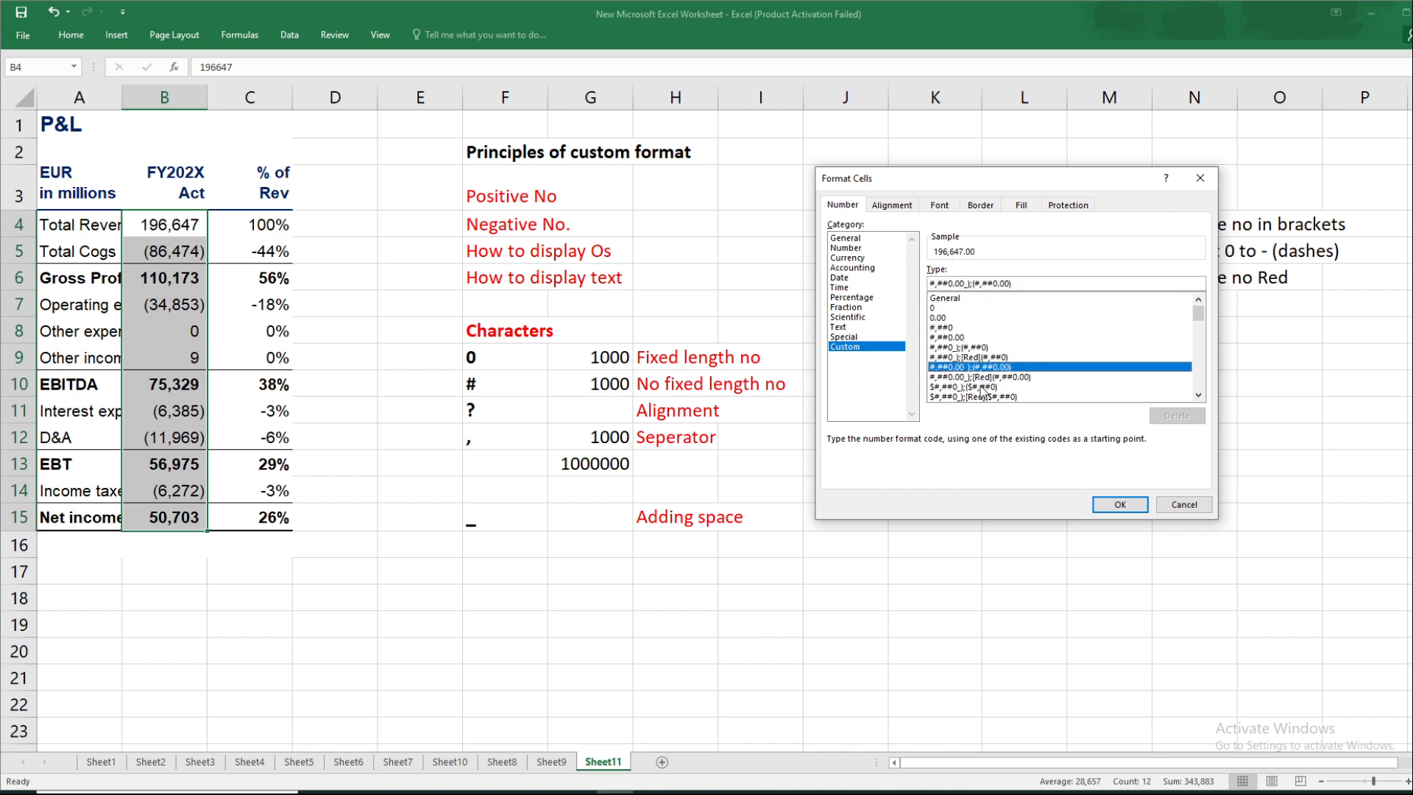
pyautogui.click(982, 387)
pyautogui.click(941, 298)
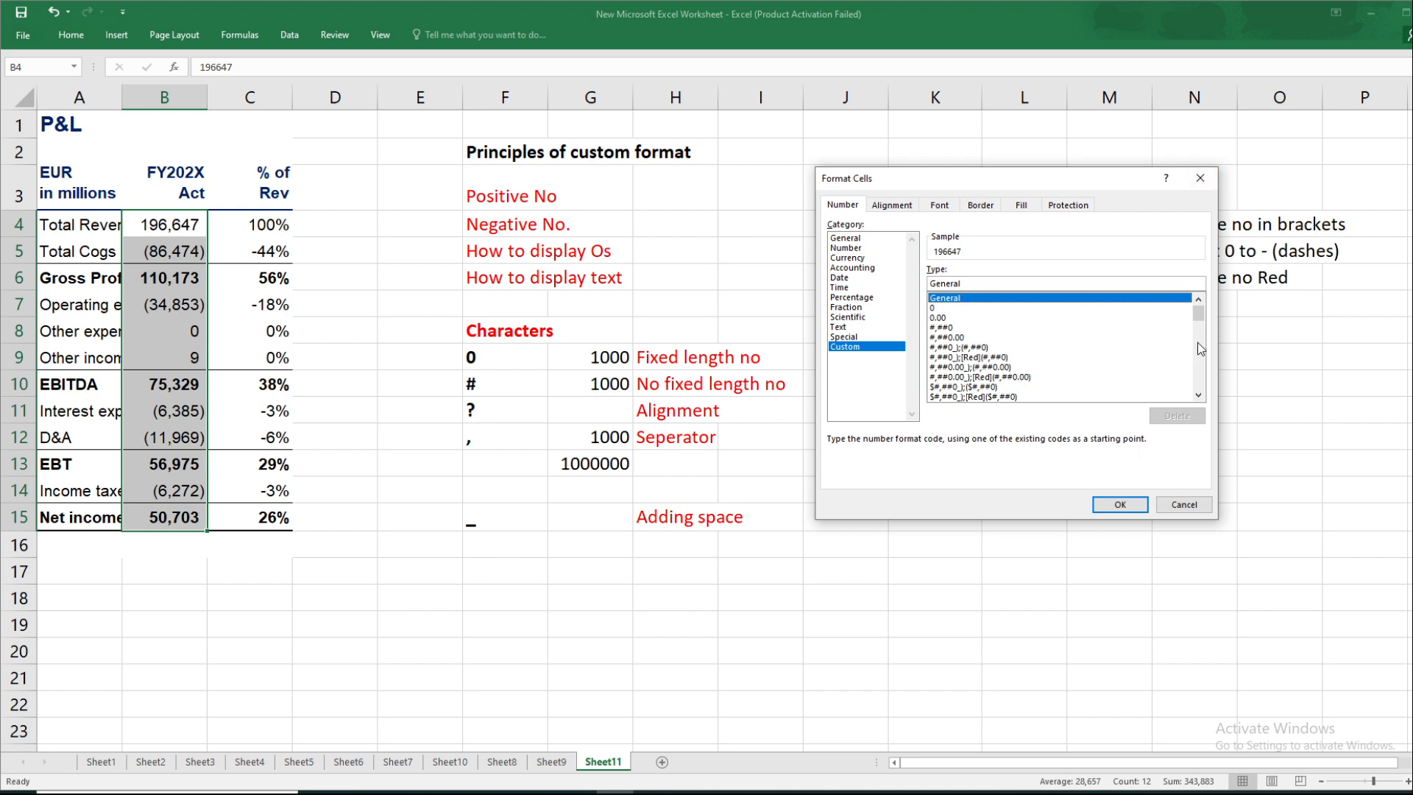
pyautogui.click(1198, 181)
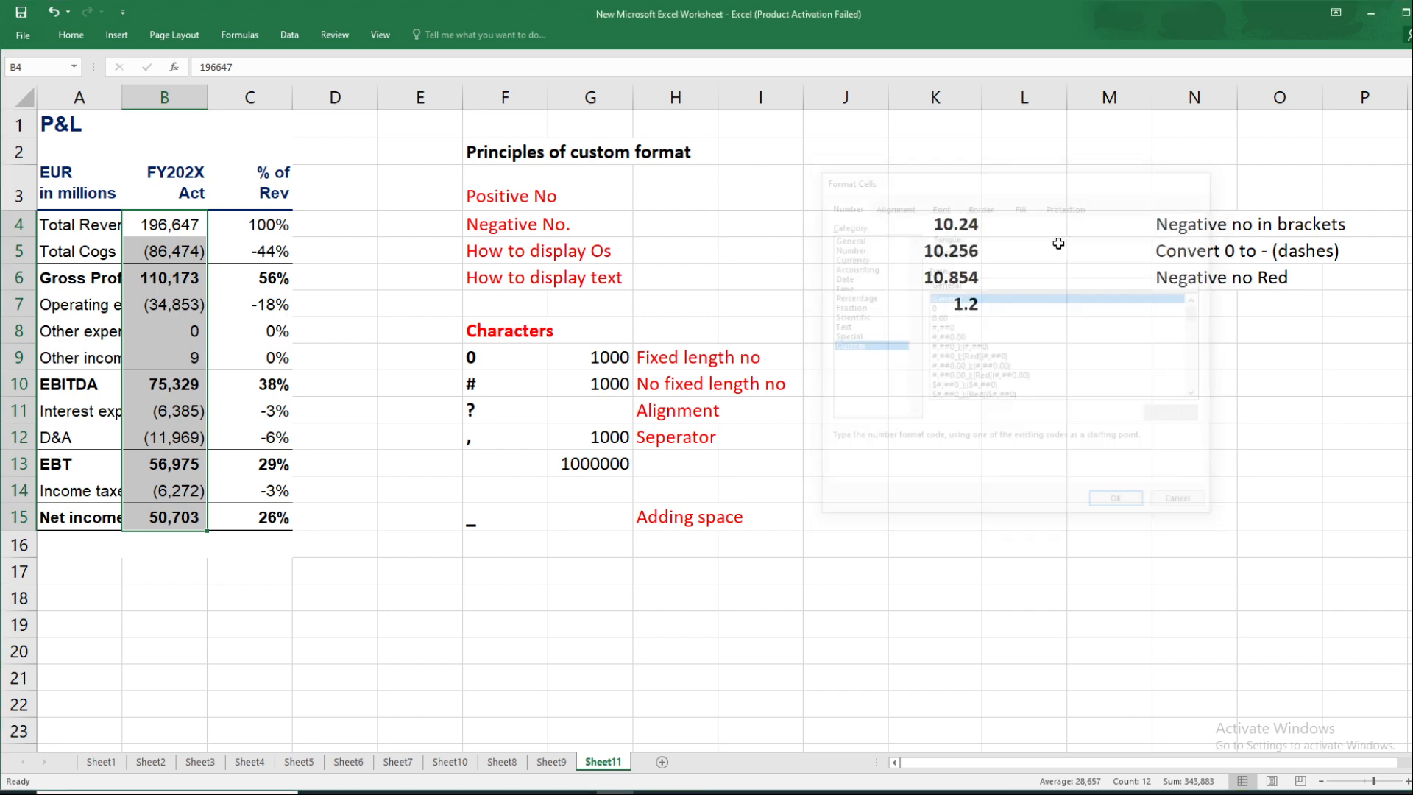
# Go through the custom format principles from Positive No in F3 to the first symbol under Characters in F9.
pyautogui.click(561, 208)
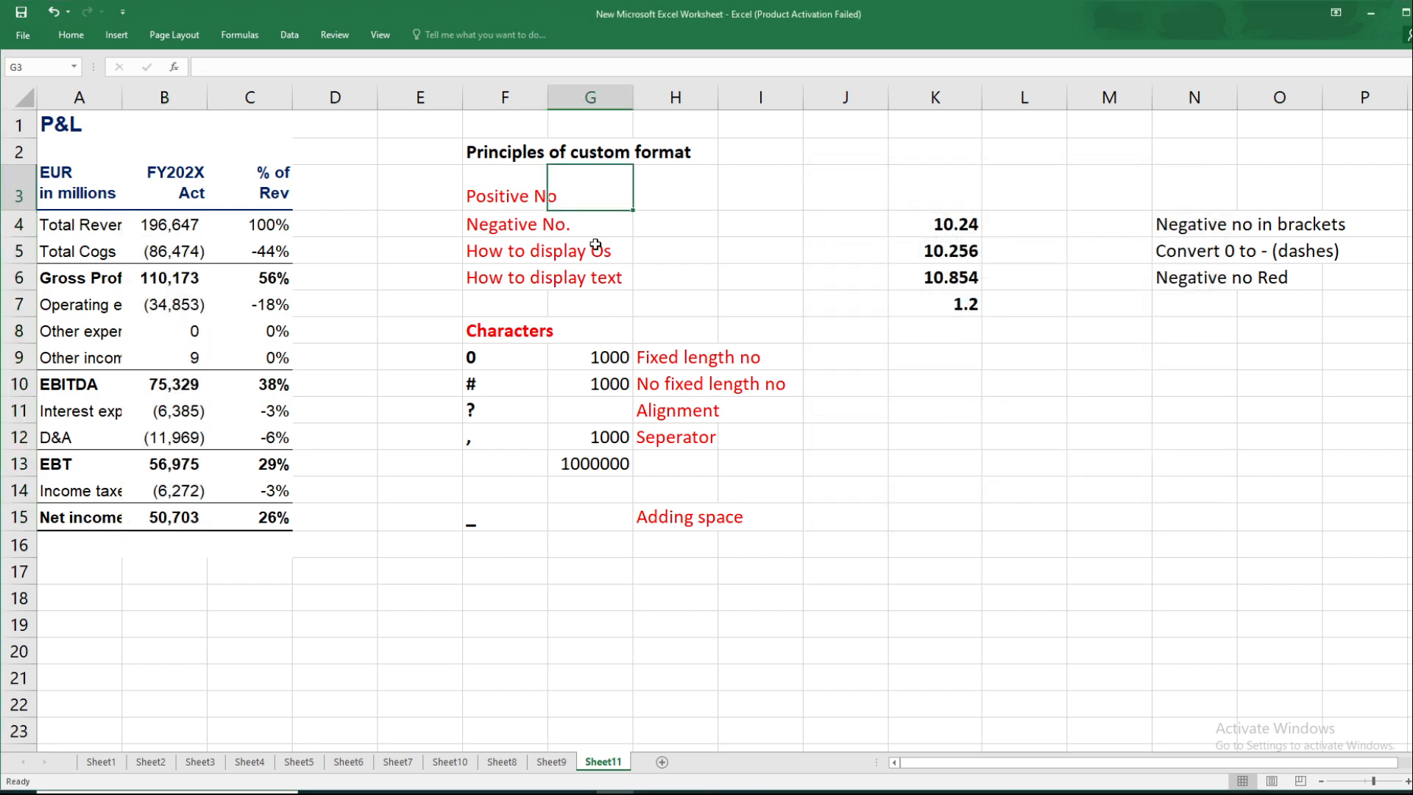
pyautogui.press('Left')
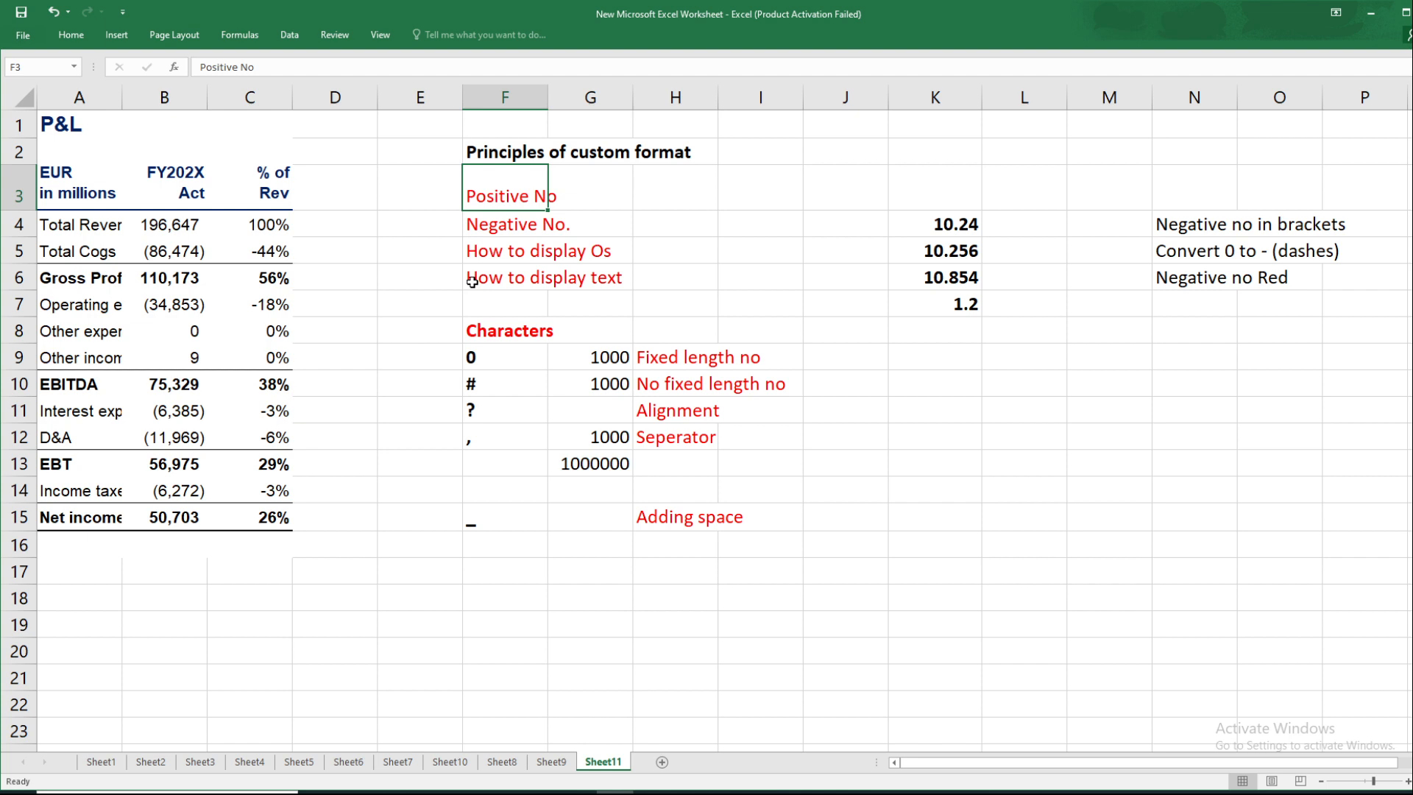
pyautogui.press('Down')
pyautogui.press('Down')
pyautogui.press('Down')
pyautogui.press('Down')
pyautogui.press('Down')
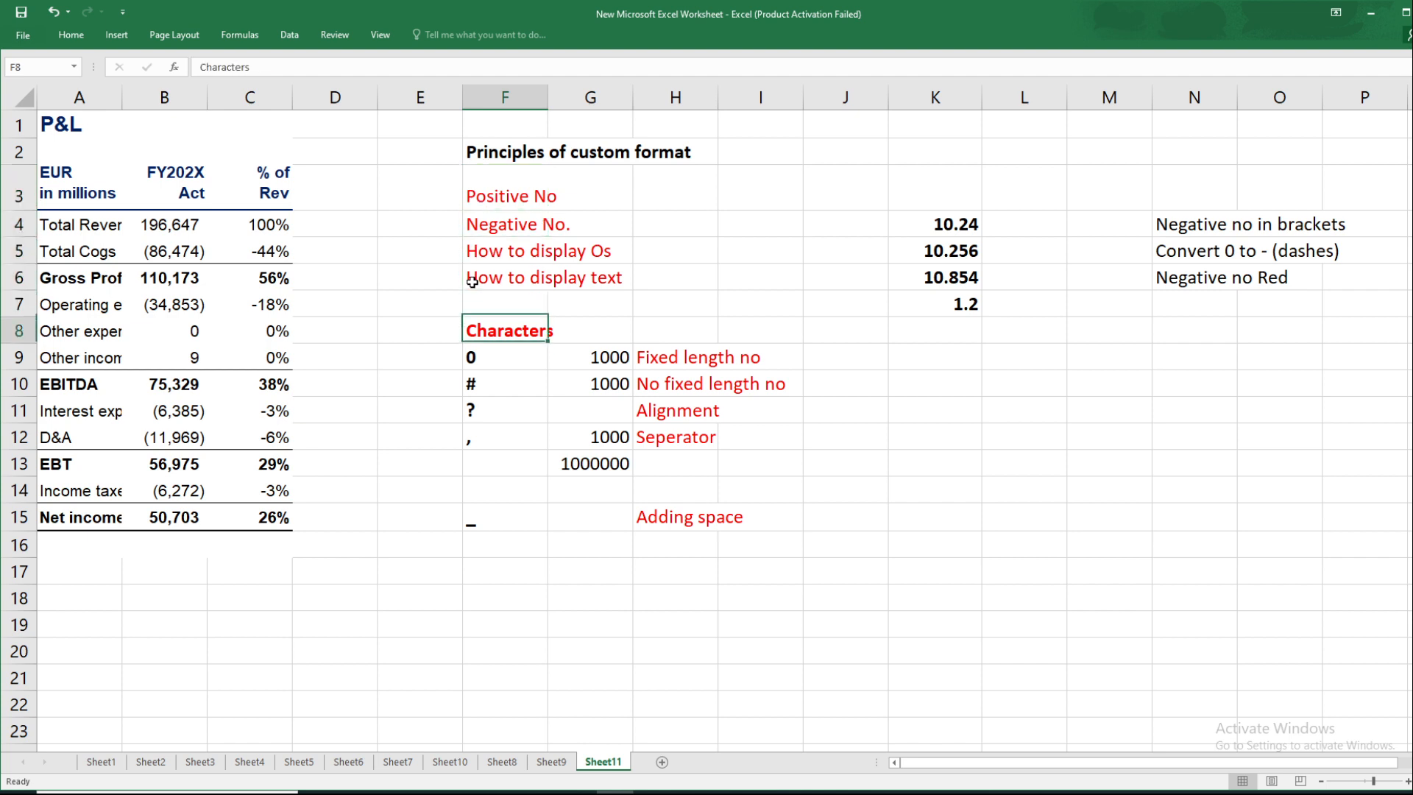
pyautogui.press('Down')
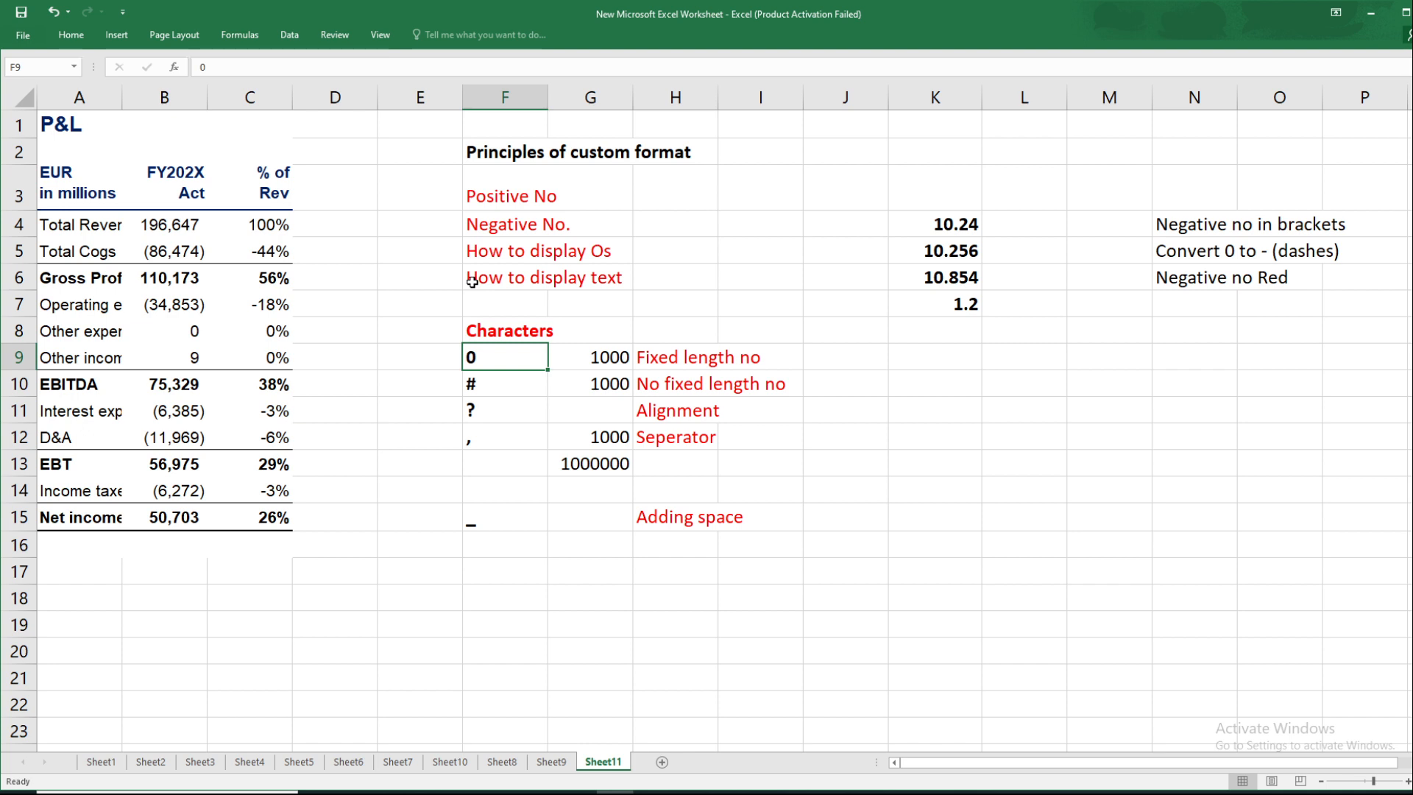
# Select the format characters in F9:F15 and examine the list of custom format codes without applying any.
pyautogui.hotkey('shift', 'Down')
pyautogui.hotkey('shift', 'Down')
pyautogui.hotkey('shift', 'Down')
pyautogui.hotkey('shift', 'Down')
pyautogui.hotkey('shift', 'Down')
pyautogui.hotkey('shift', 'Down')
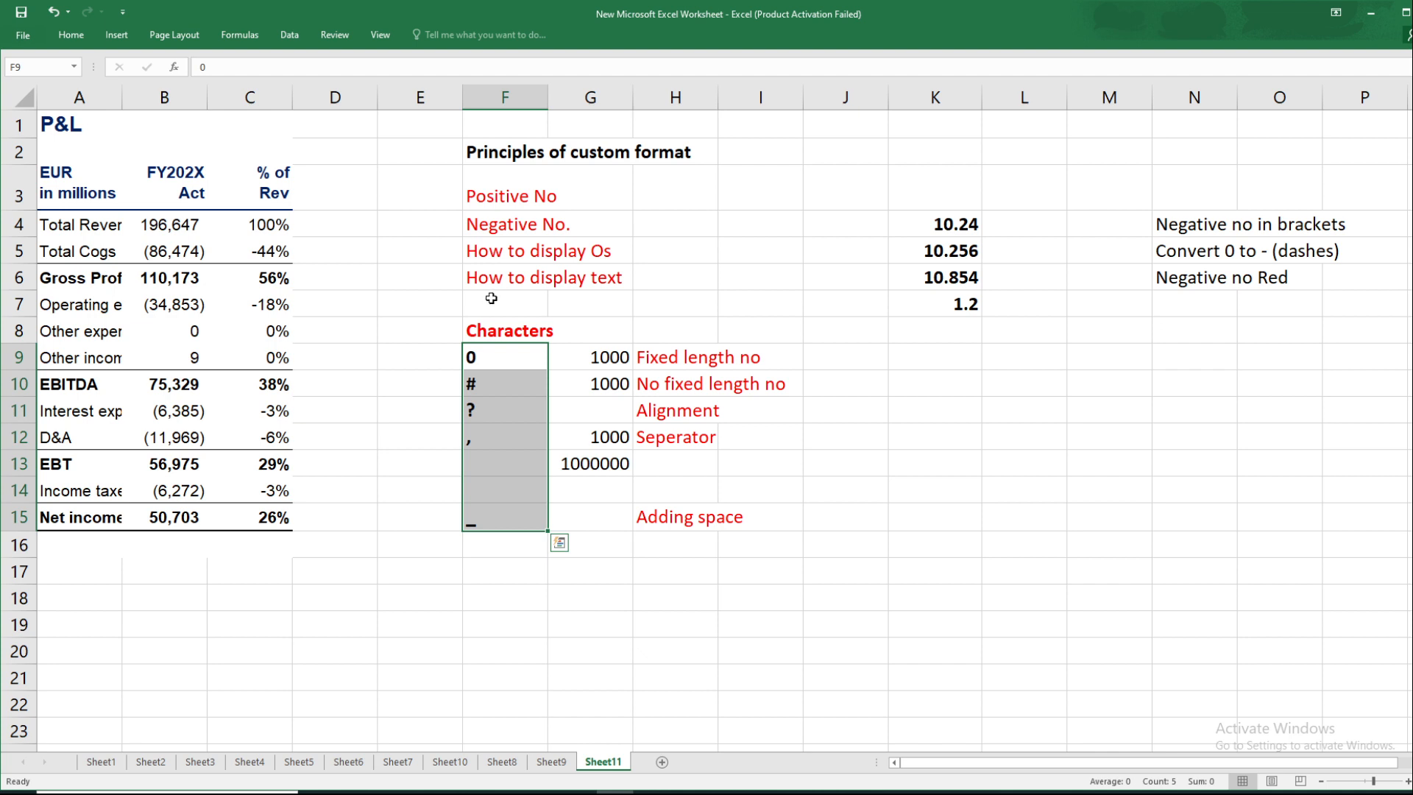
pyautogui.hotkey('ctrl', '1')
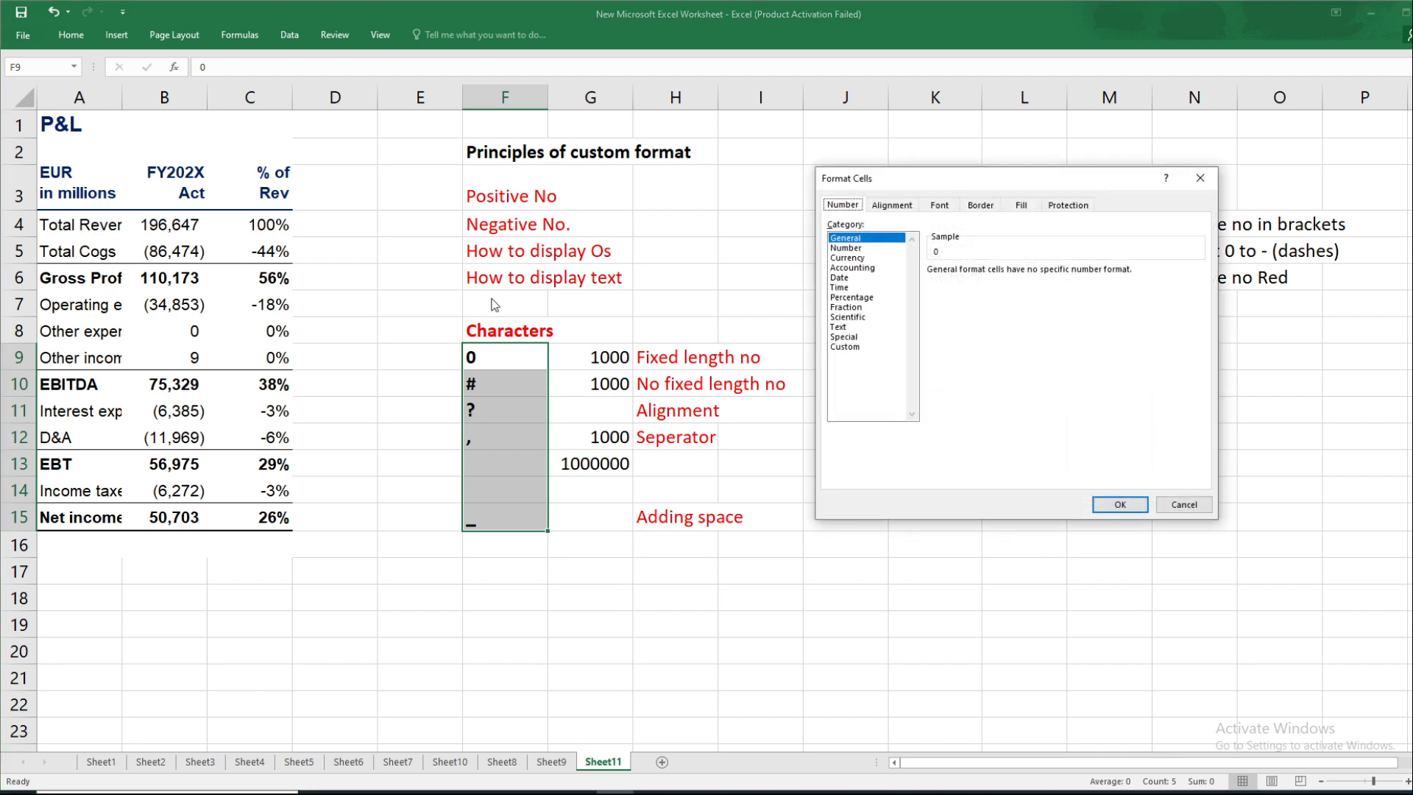
pyautogui.click(844, 348)
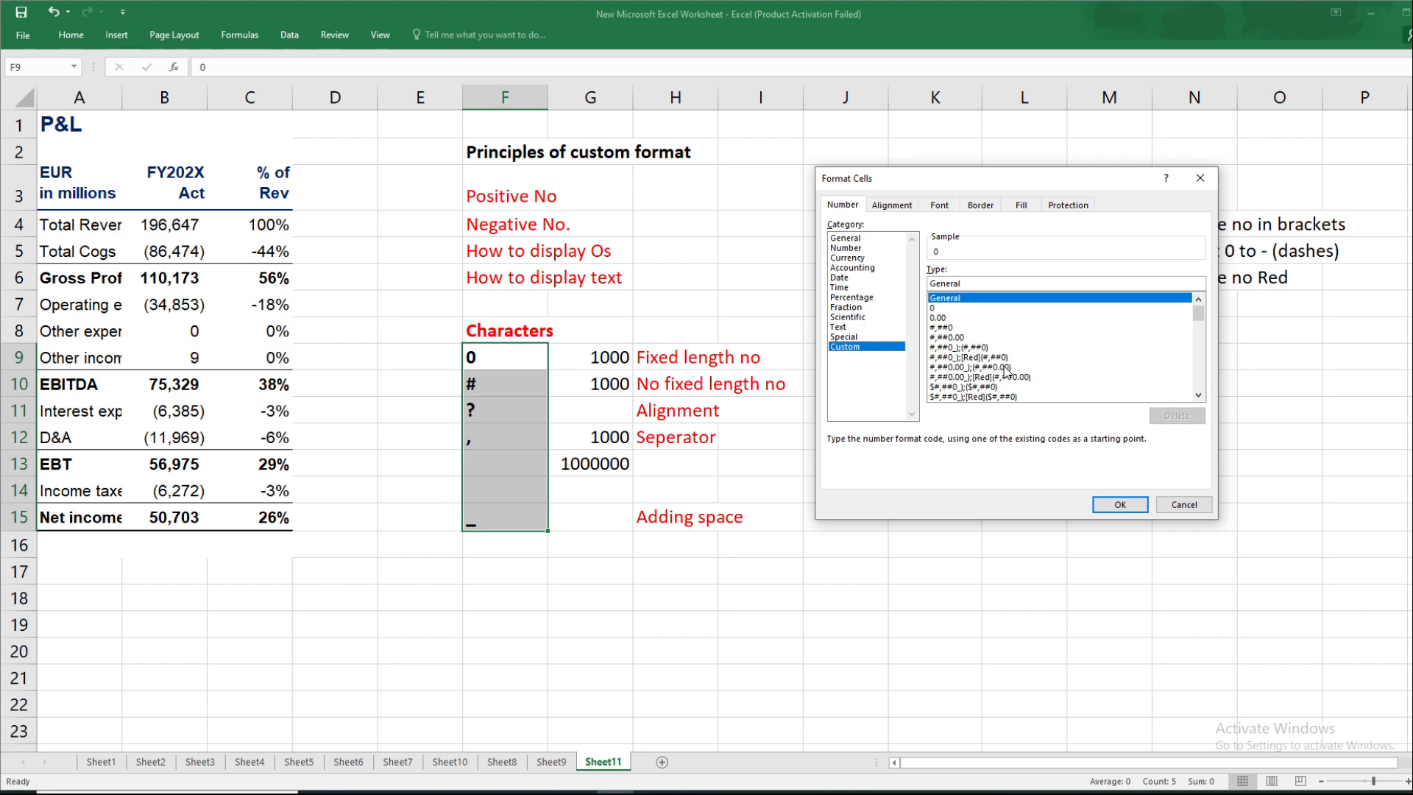
pyautogui.moveTo(1199, 314)
pyautogui.mouseDown()
pyautogui.moveTo(1200, 357)
pyautogui.moveTo(1200, 306)
pyautogui.mouseUp()
pyautogui.click(1199, 177)
# Enter the bold, centred heading Ex in G8 above the example numbers.
pyautogui.click(508, 359)
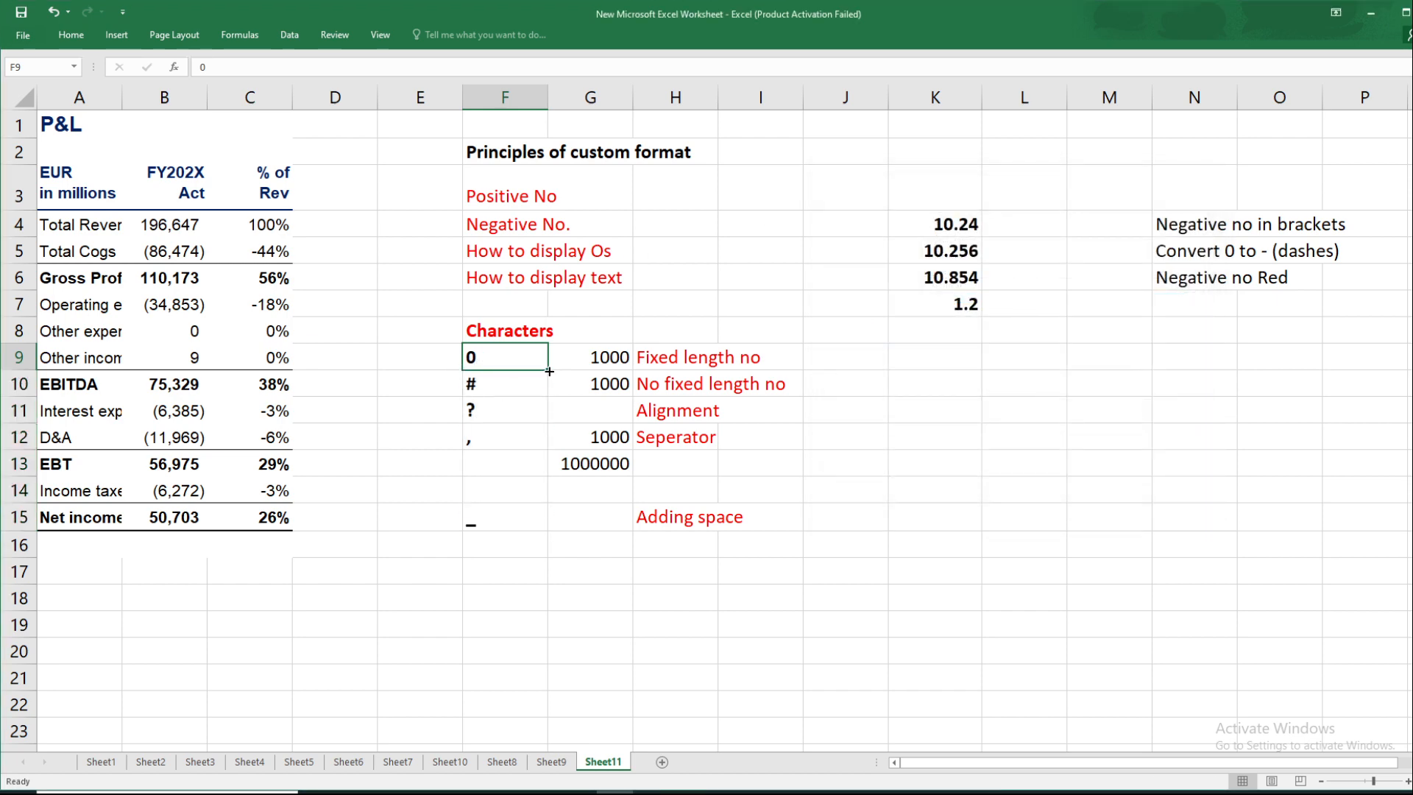
pyautogui.press('Right')
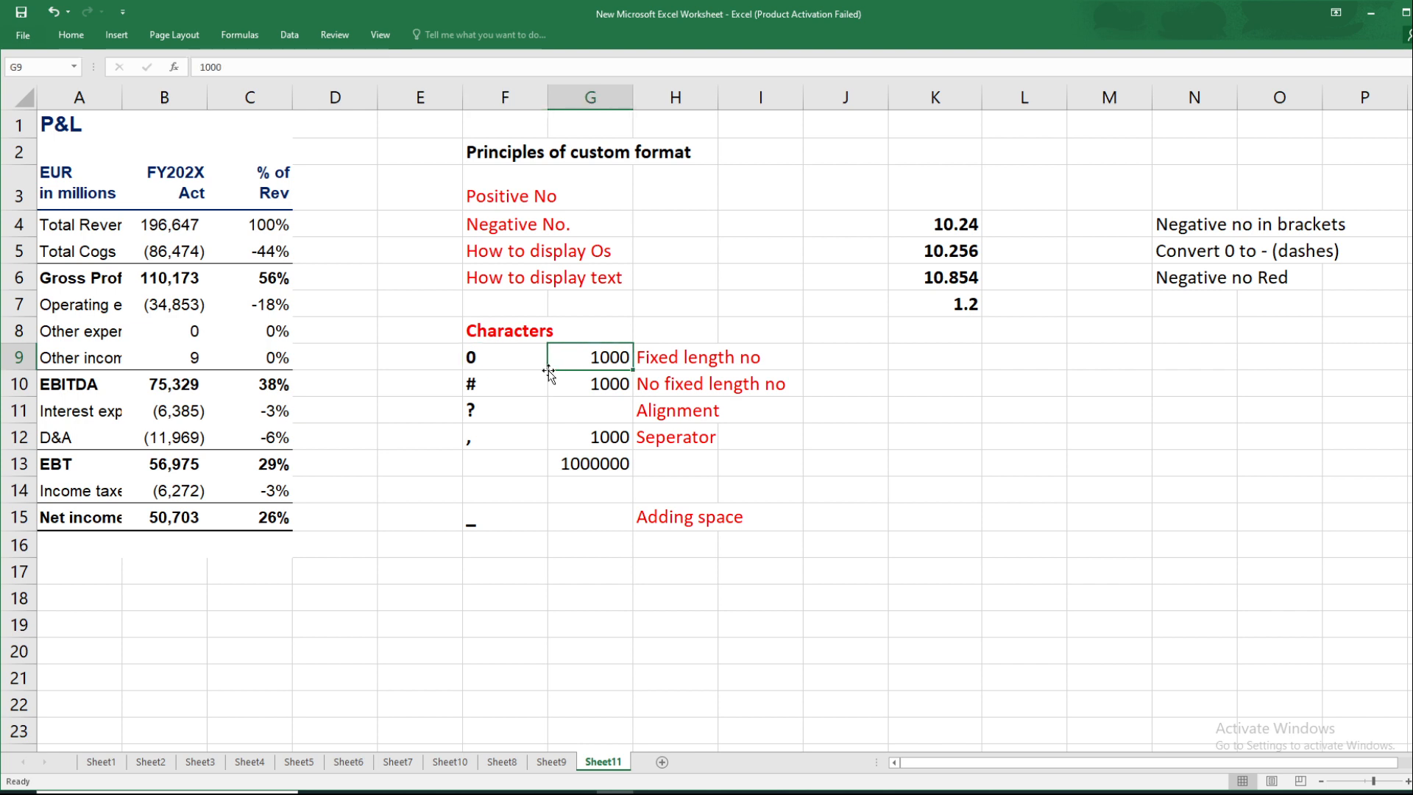
pyautogui.press('Left')
pyautogui.press('Right')
pyautogui.press('Up')
pyautogui.write('Ex')
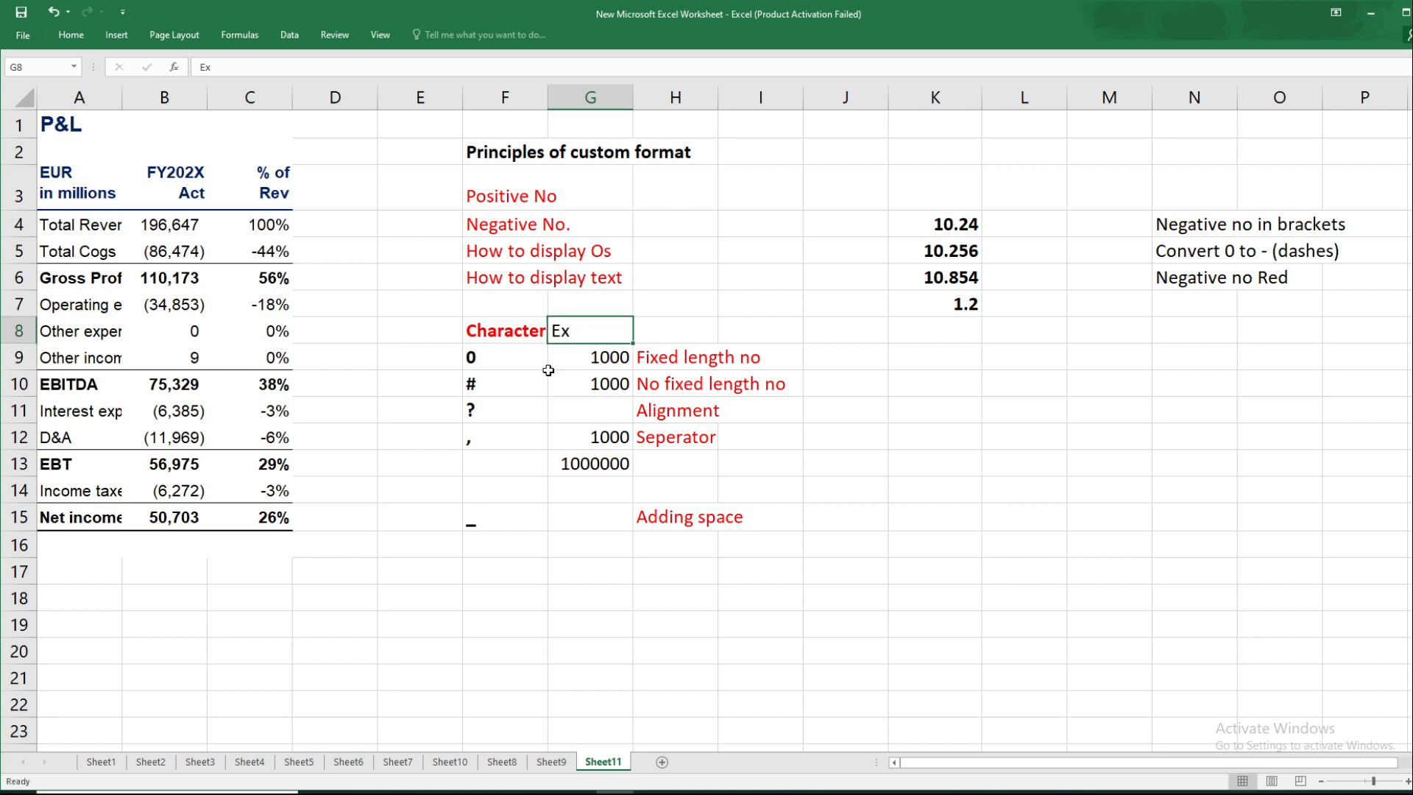
pyautogui.hotkey('ctrl', 'b')
pyautogui.hotkey('alt', 'h')
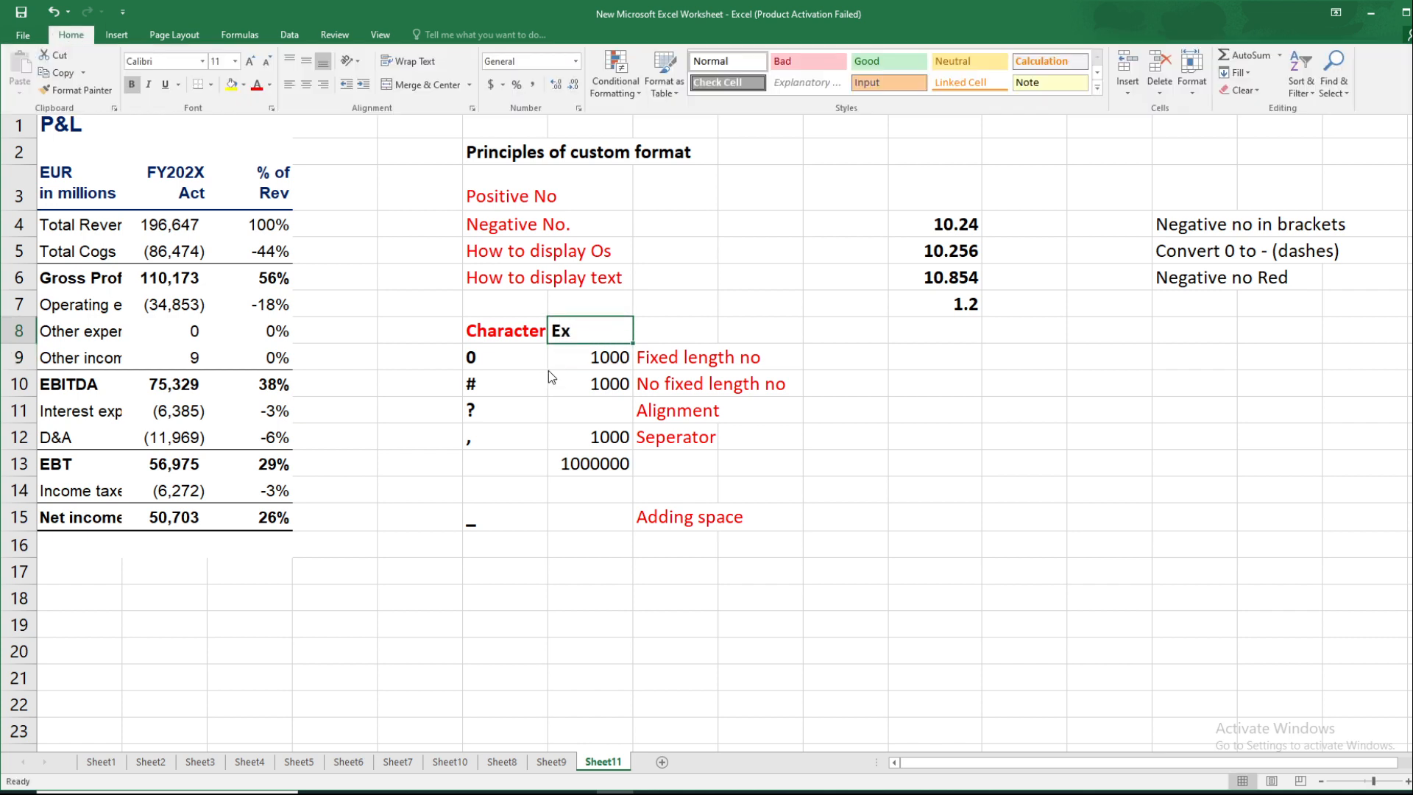
pyautogui.press('a')
pyautogui.press('c')
pyautogui.press('Down')
pyautogui.press('Up')
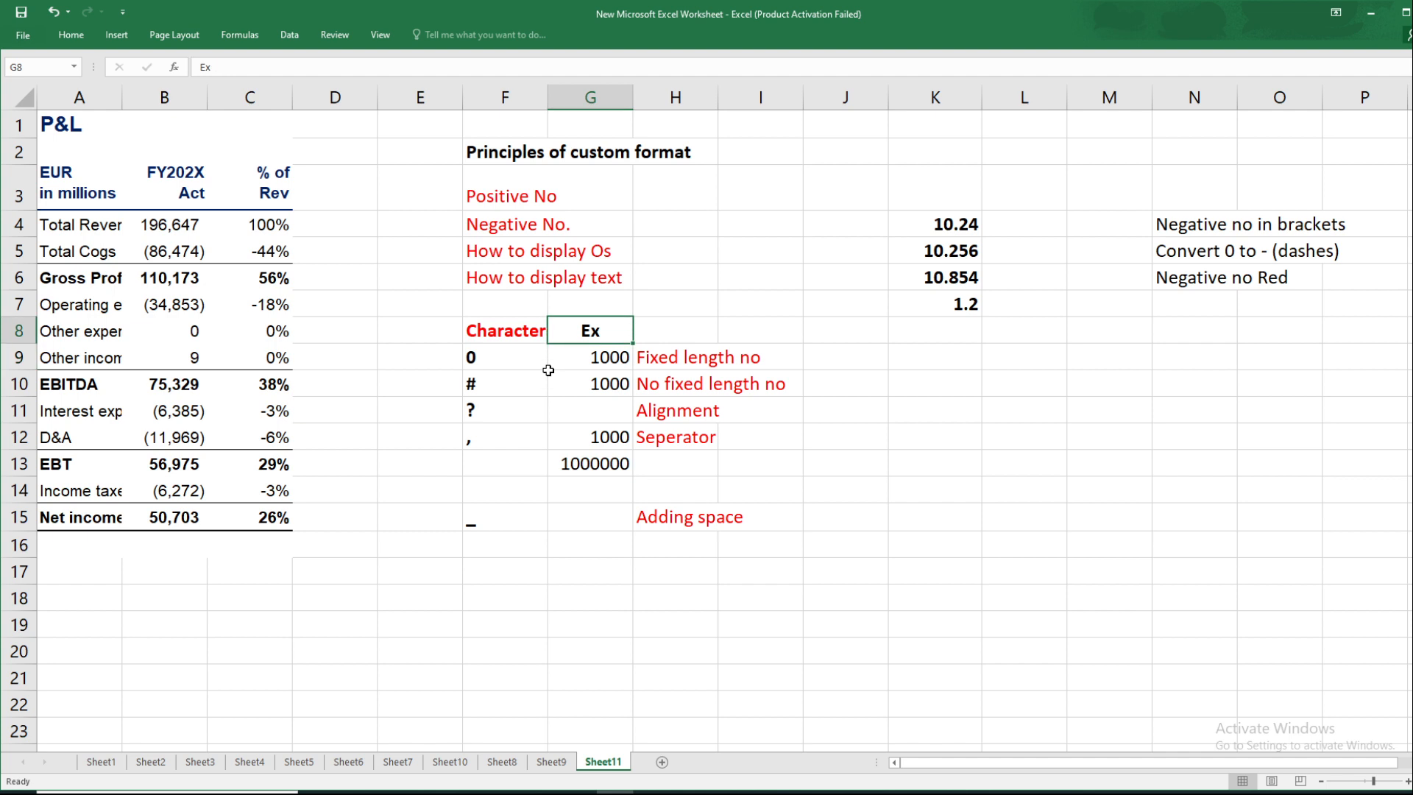
# Autofit column F to the width of the Characters heading in F8.
pyautogui.press('Left')
pyautogui.hotkey('alt', 'h')
pyautogui.press('o')
pyautogui.press('i')
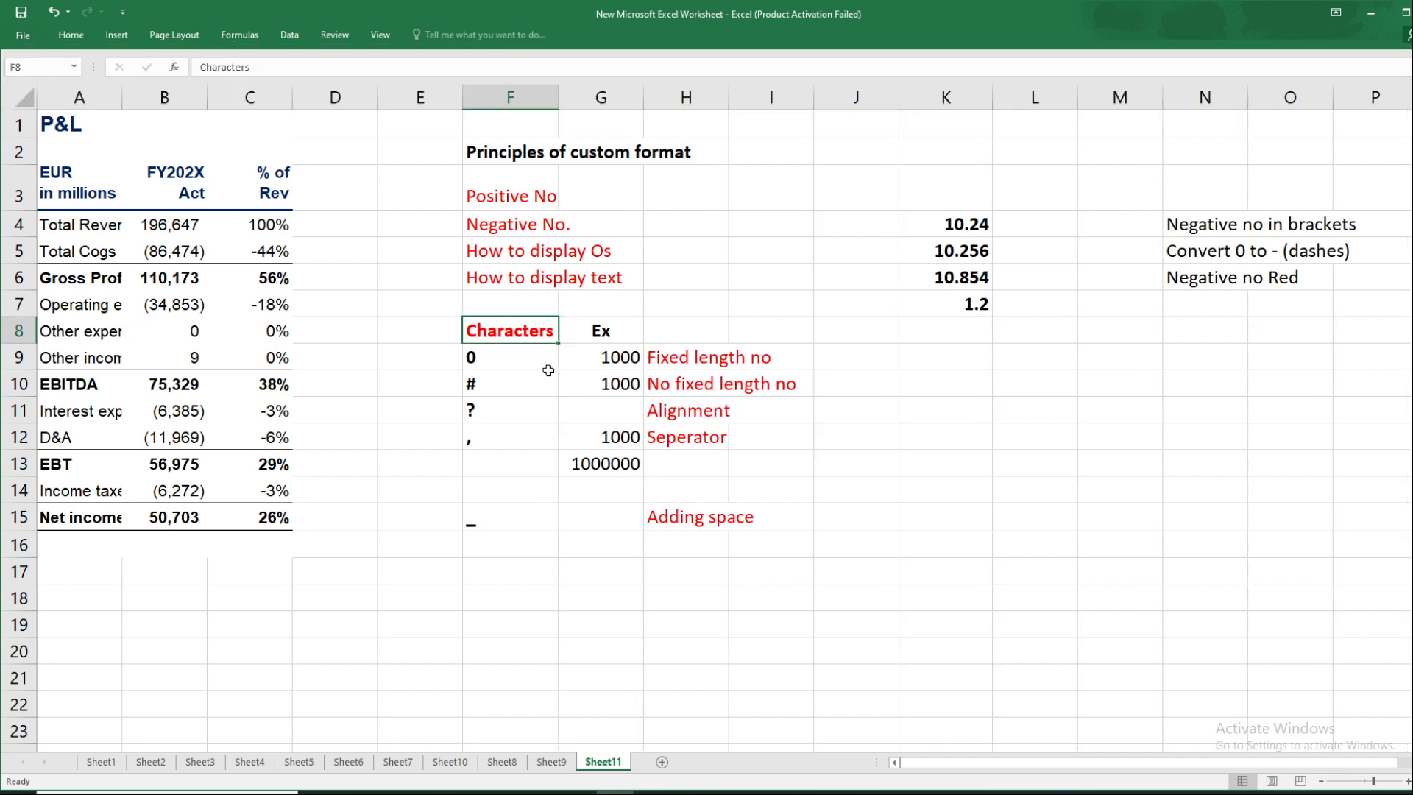
pyautogui.press('Right')
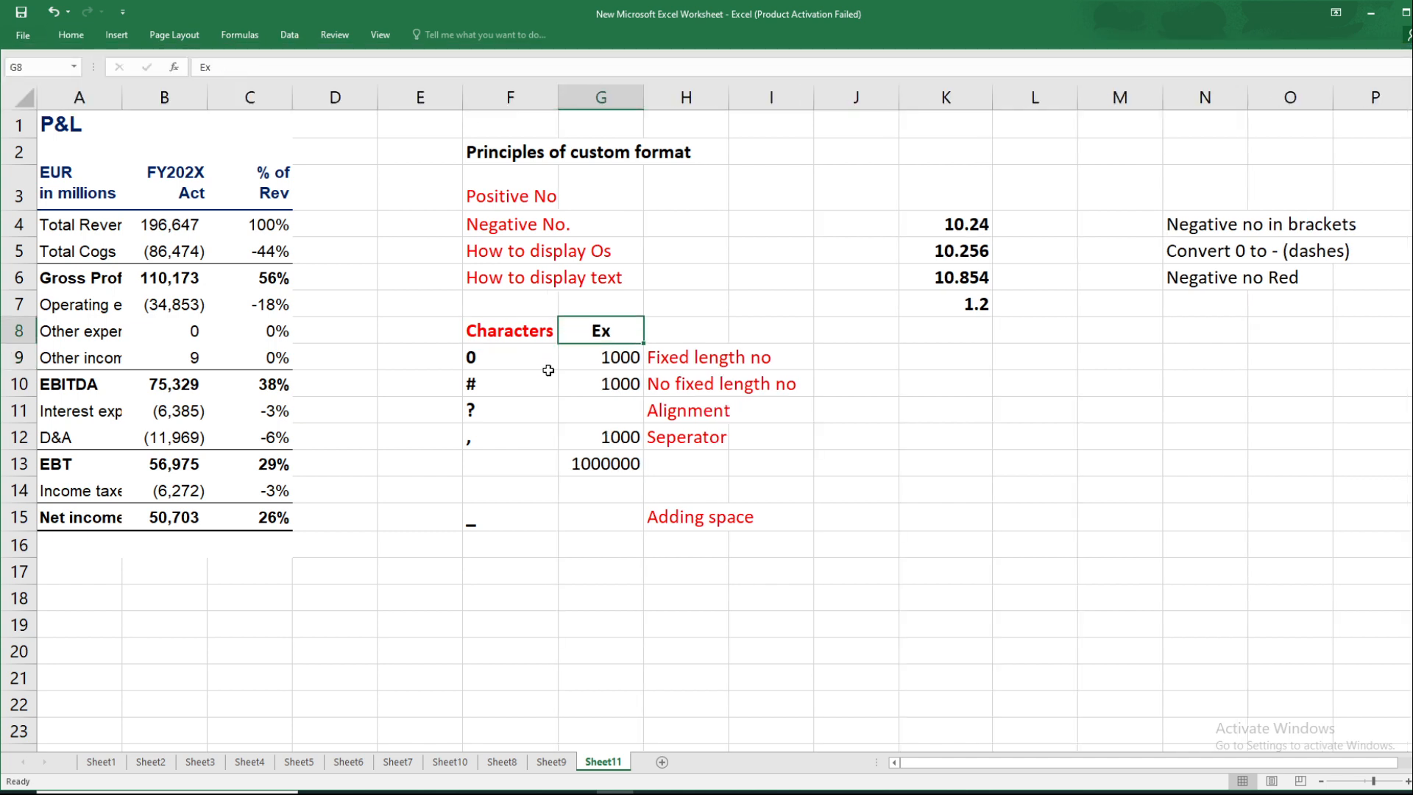
# Apply the custom number format 000000 to the fixed-length example number in G9.
pyautogui.press('Down')
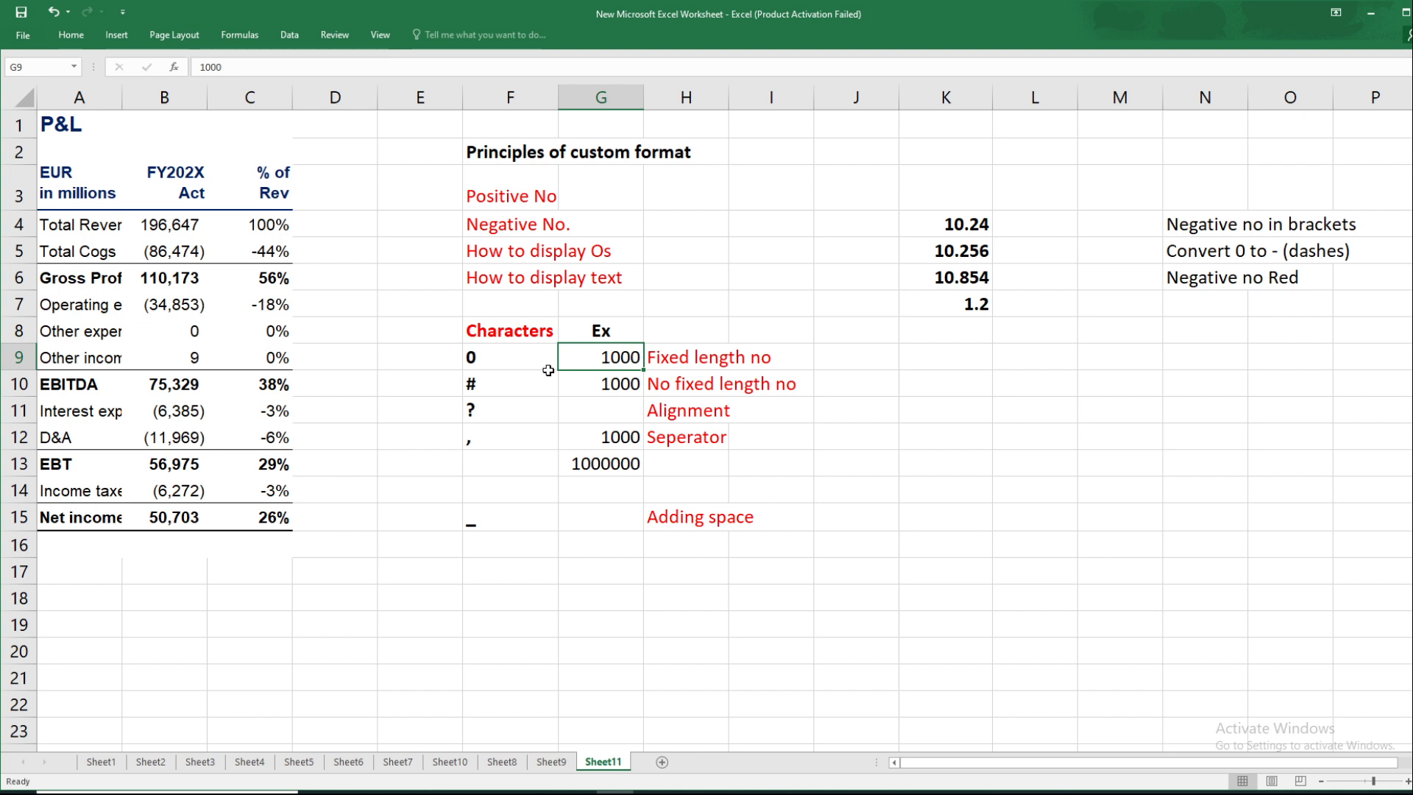
pyautogui.hotkey('ctrl', '1')
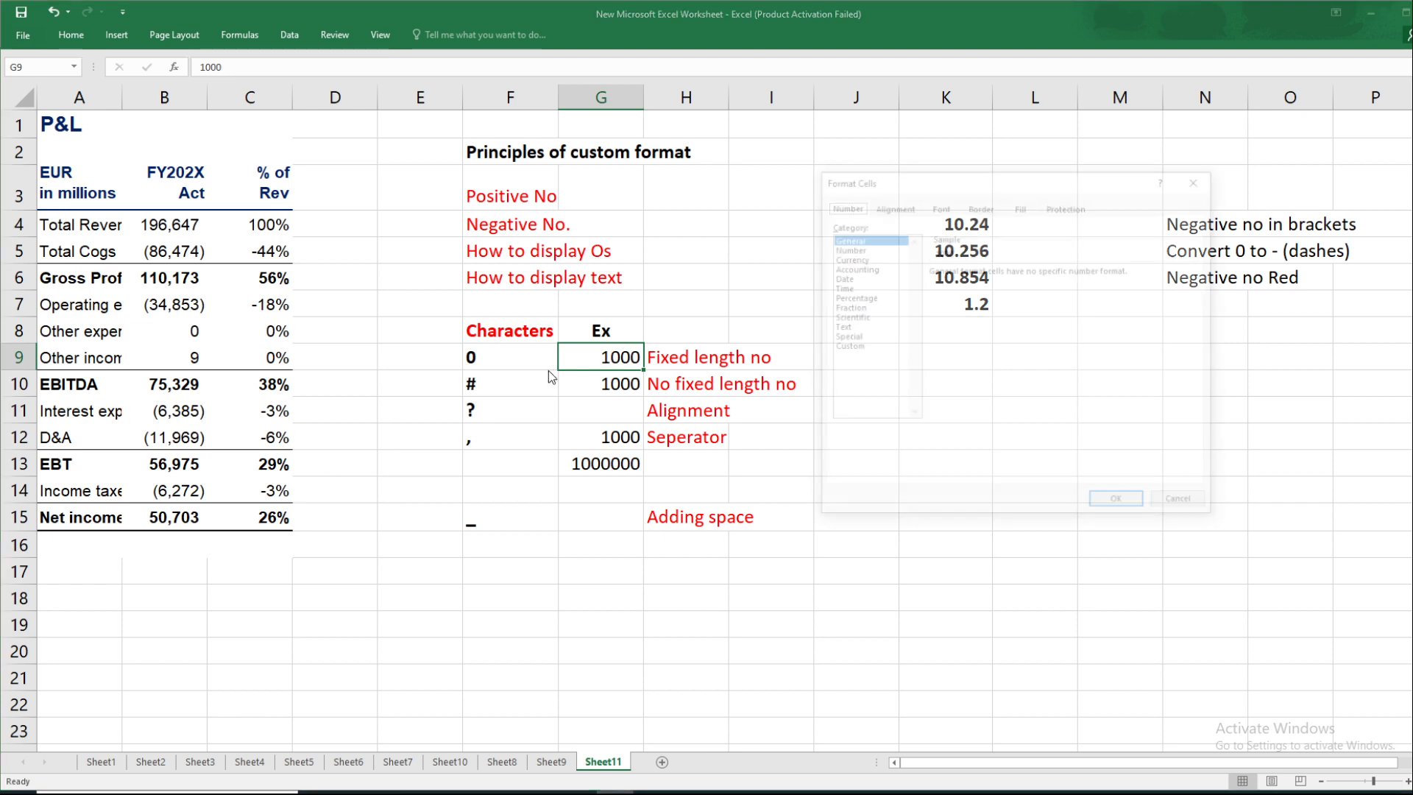
pyautogui.click(863, 349)
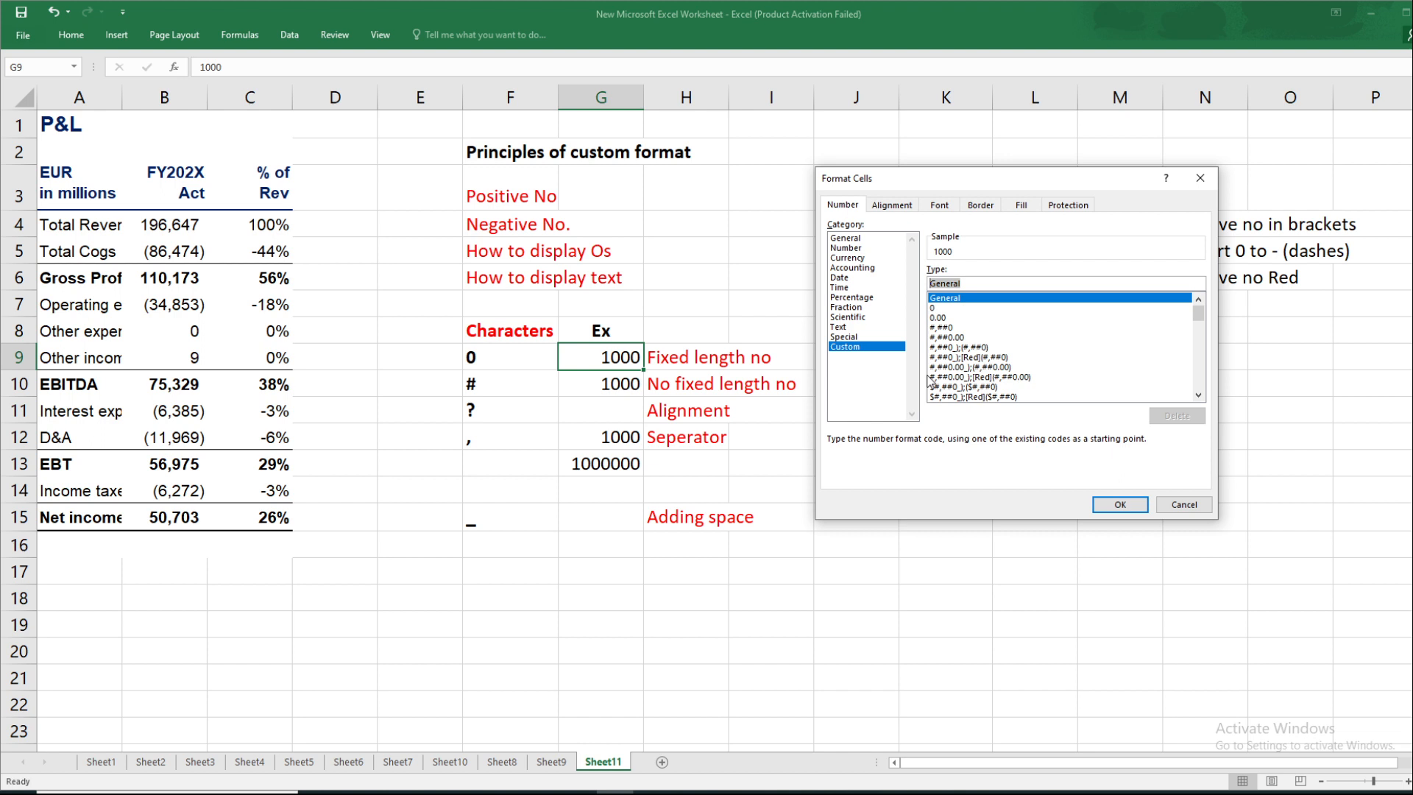
pyautogui.write('0')
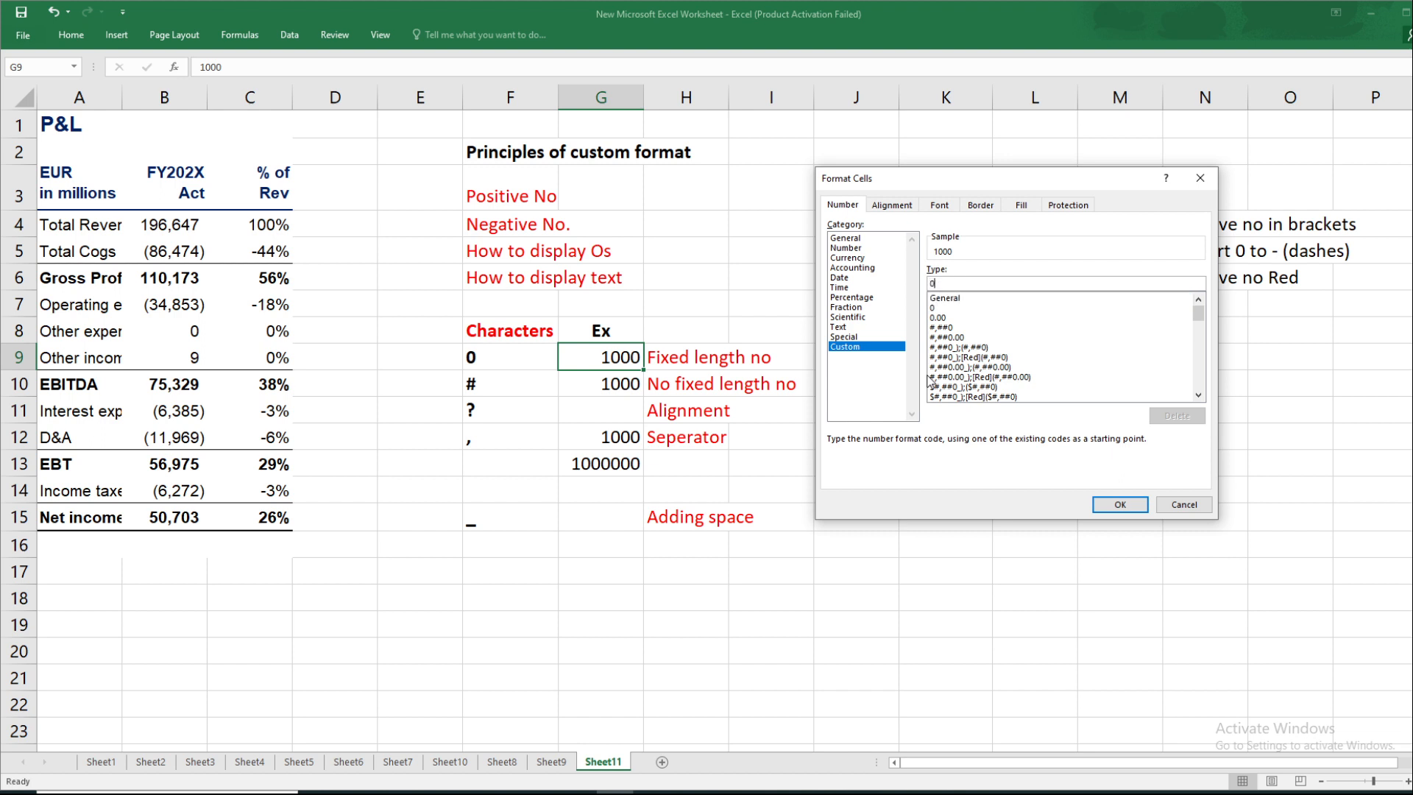
pyautogui.write('0')
pyautogui.press('BackSpace')
pyautogui.press('BackSpace')
pyautogui.write('00000')
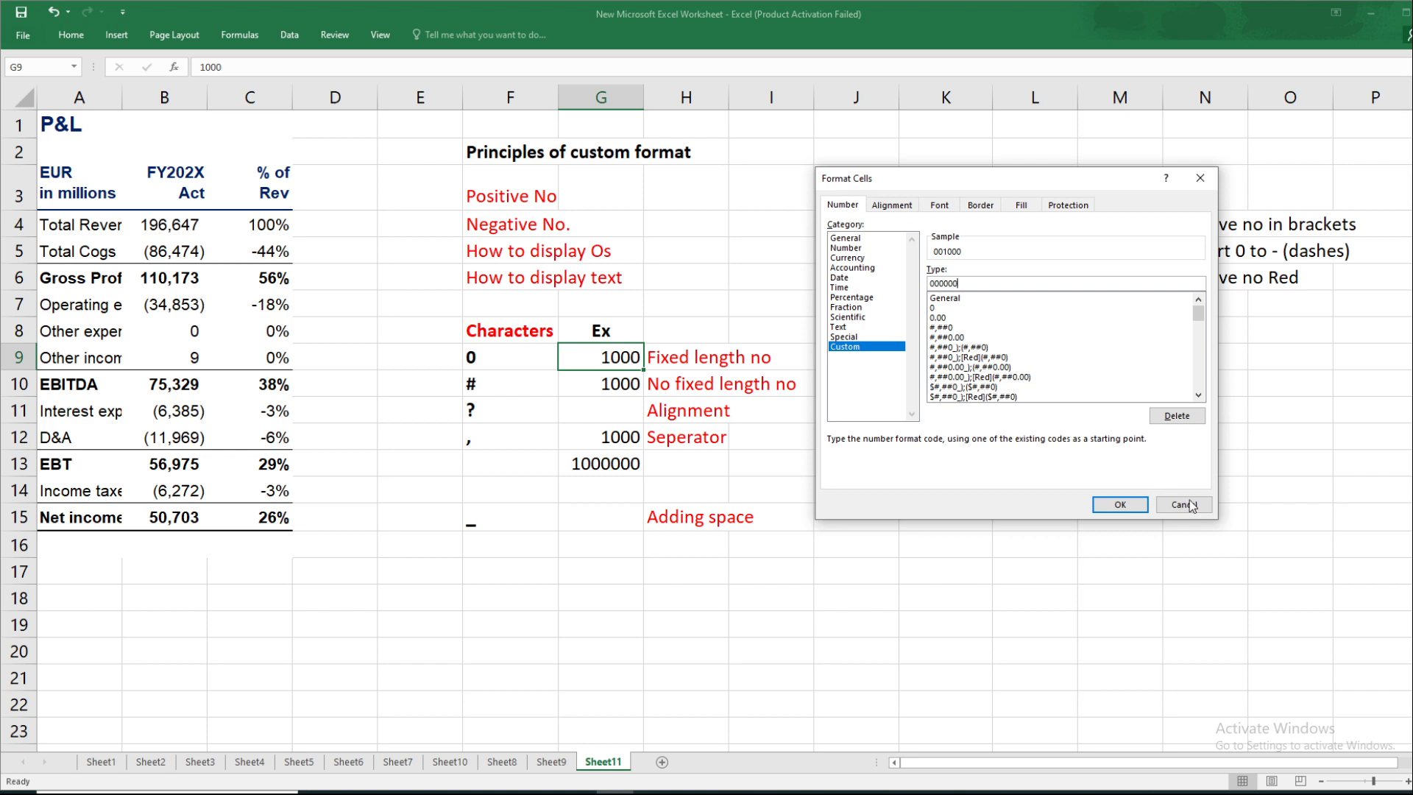
pyautogui.click(1119, 505)
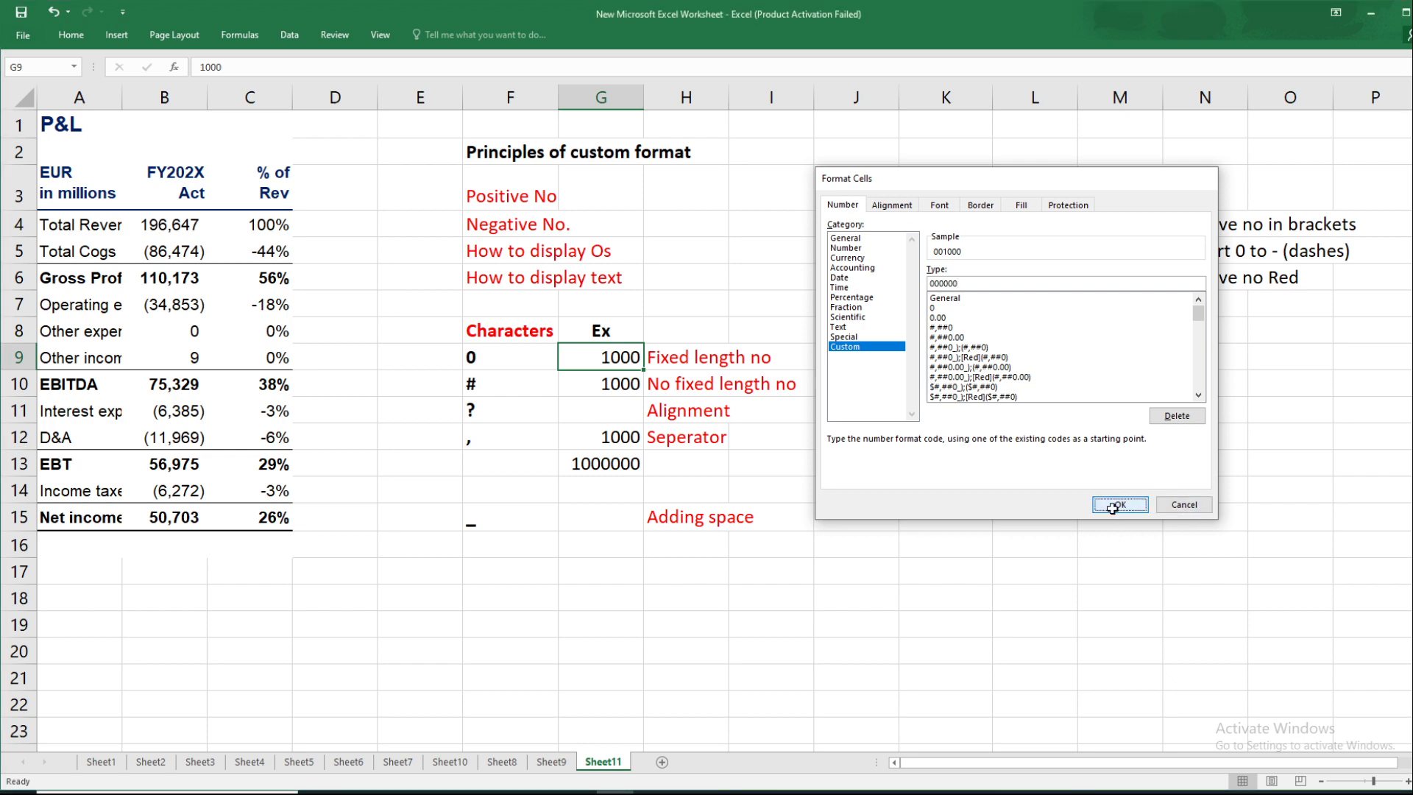
pyautogui.click(601, 384)
pyautogui.click(606, 358)
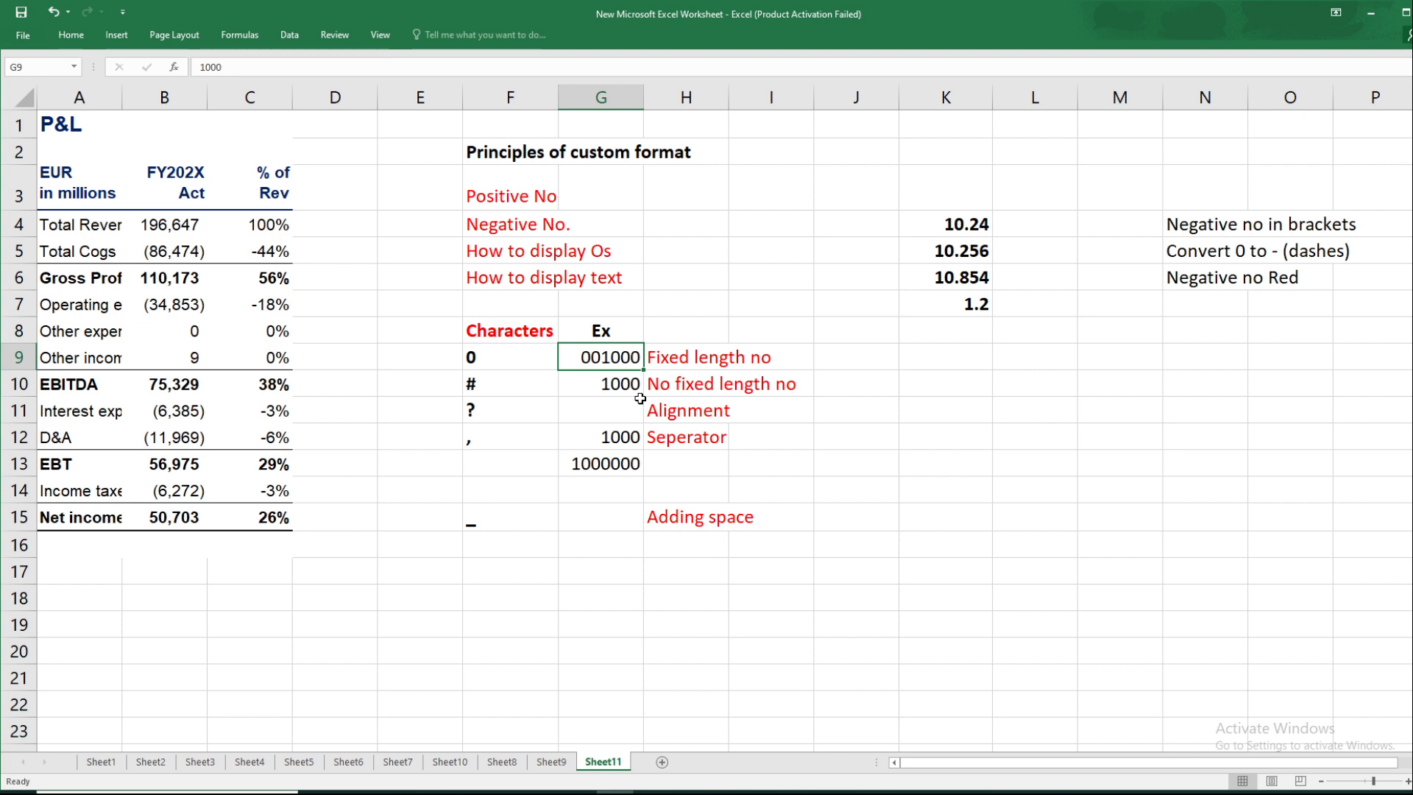
# Replace the custom number format of the example number in G9 with ######.
pyautogui.hotkey('ctrl', '1')
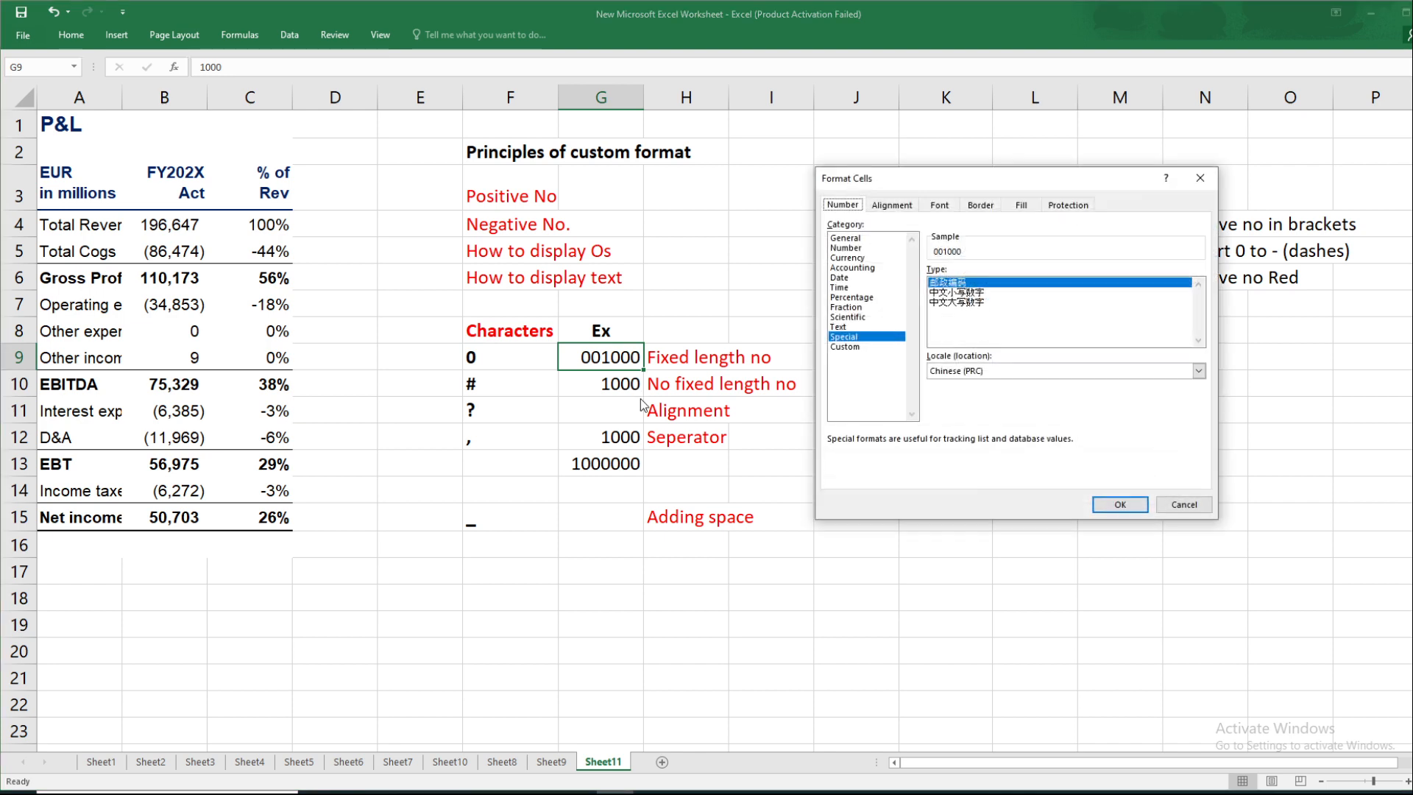
pyautogui.click(844, 346)
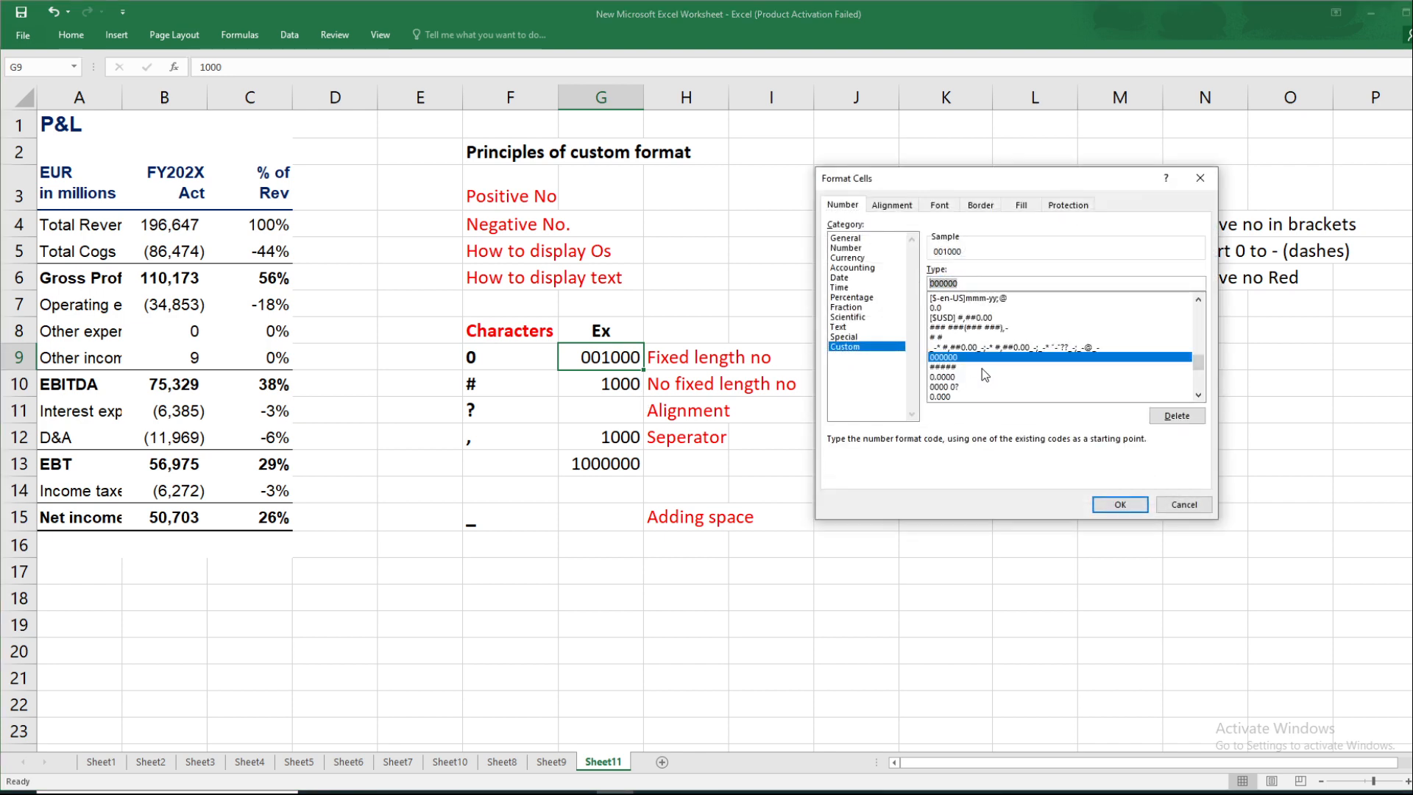
pyautogui.press('BackSpace')
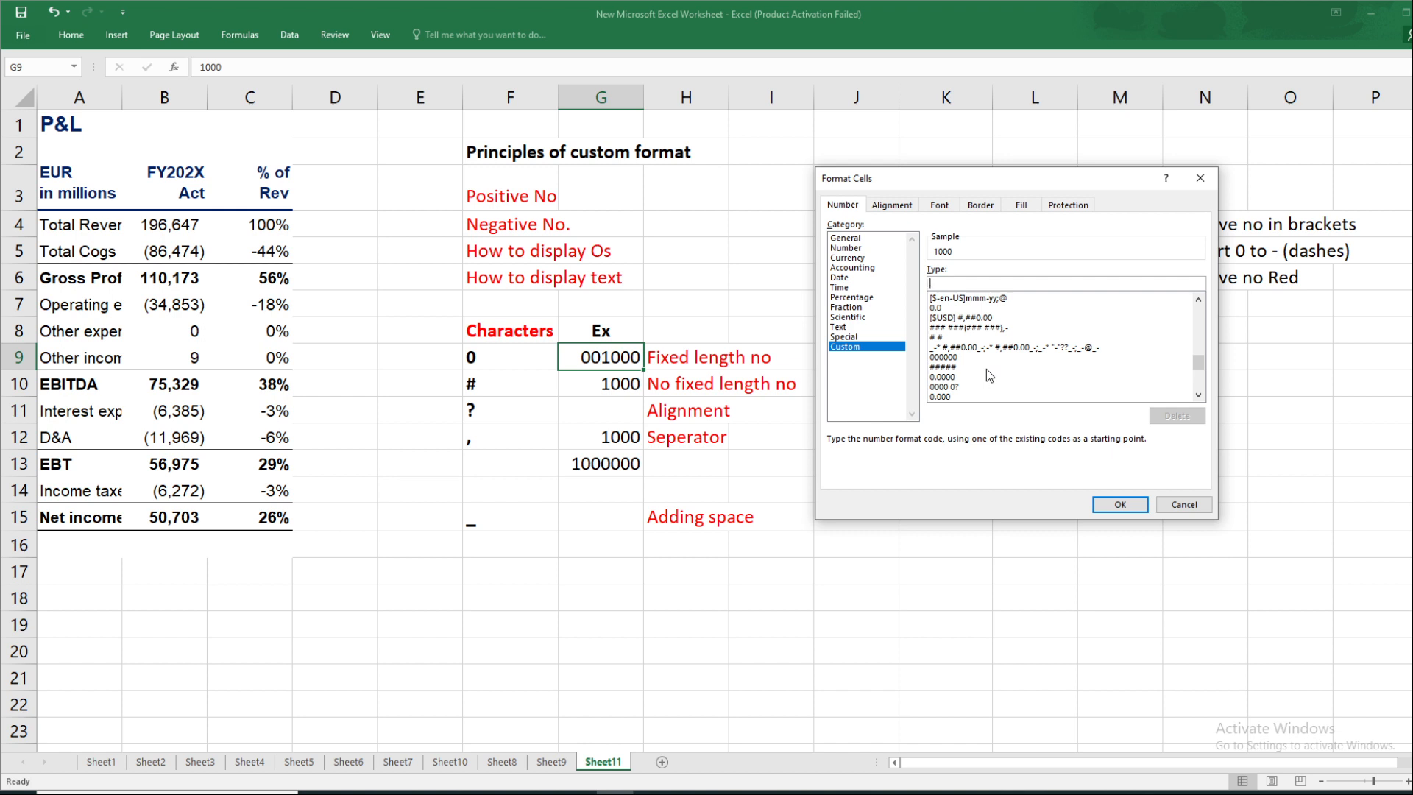
pyautogui.write('######')
pyautogui.click(1120, 505)
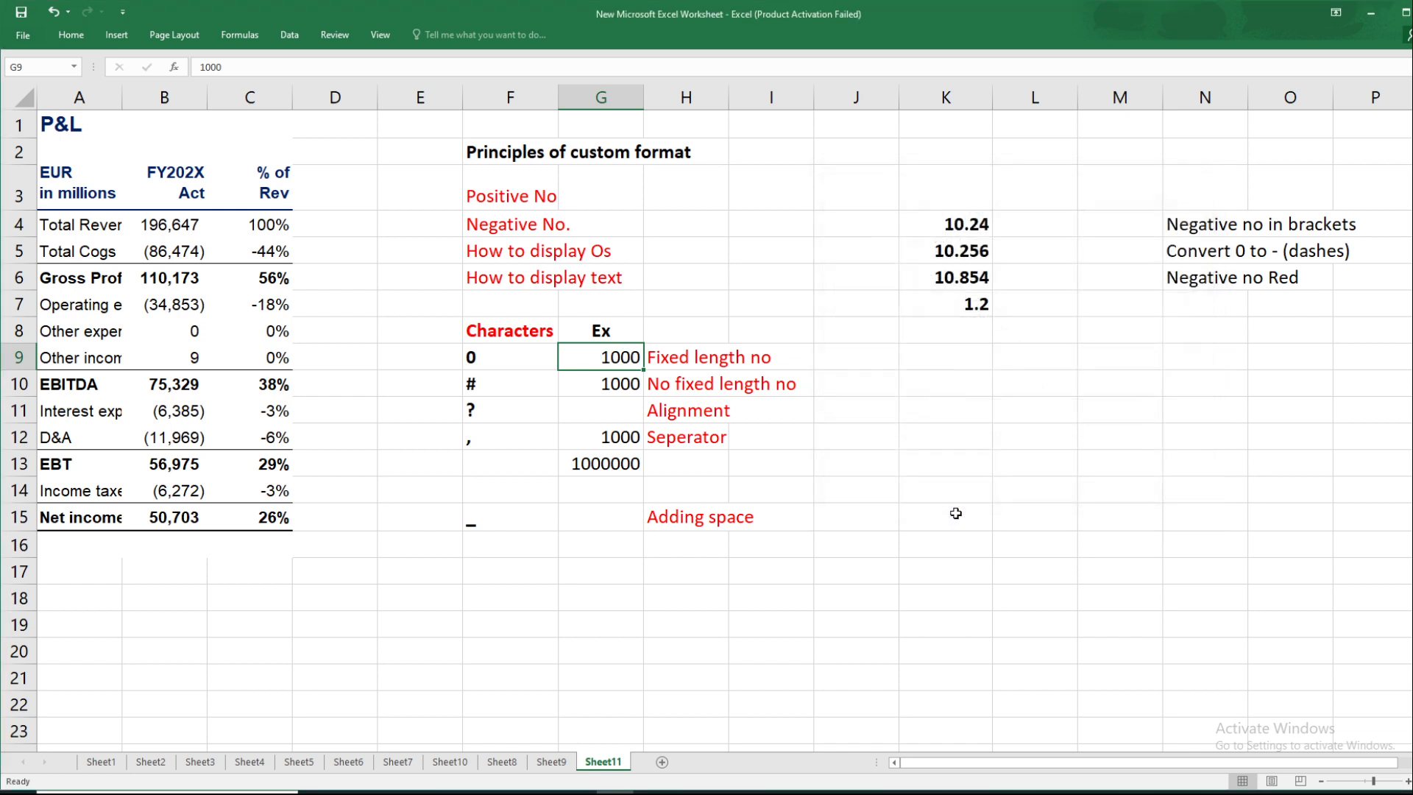
# Try the longer number 1000000 in G9 with the # format, and undo the entry.
pyautogui.click(606, 384)
pyautogui.click(609, 359)
pyautogui.press('F2')
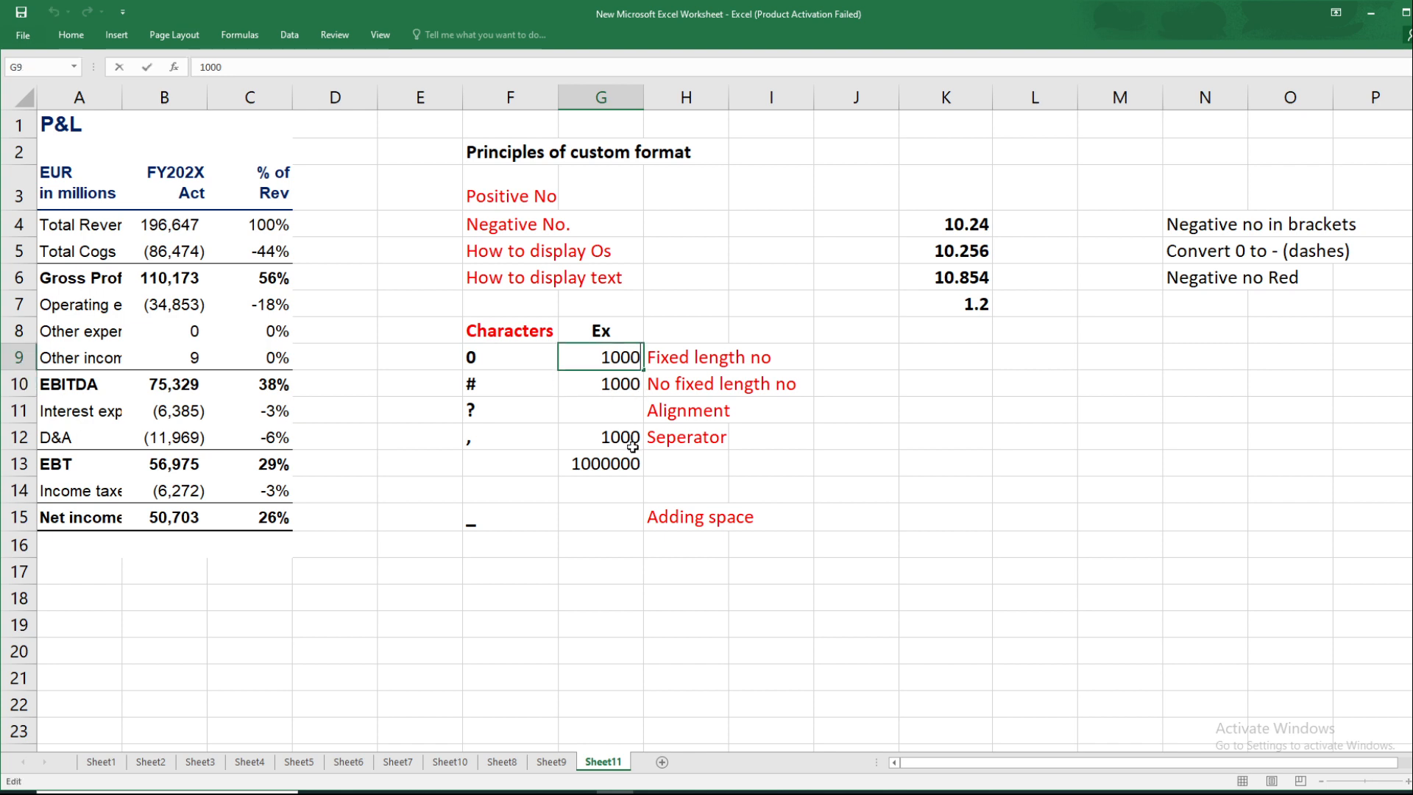
pyautogui.write('0000')
pyautogui.press('Return')
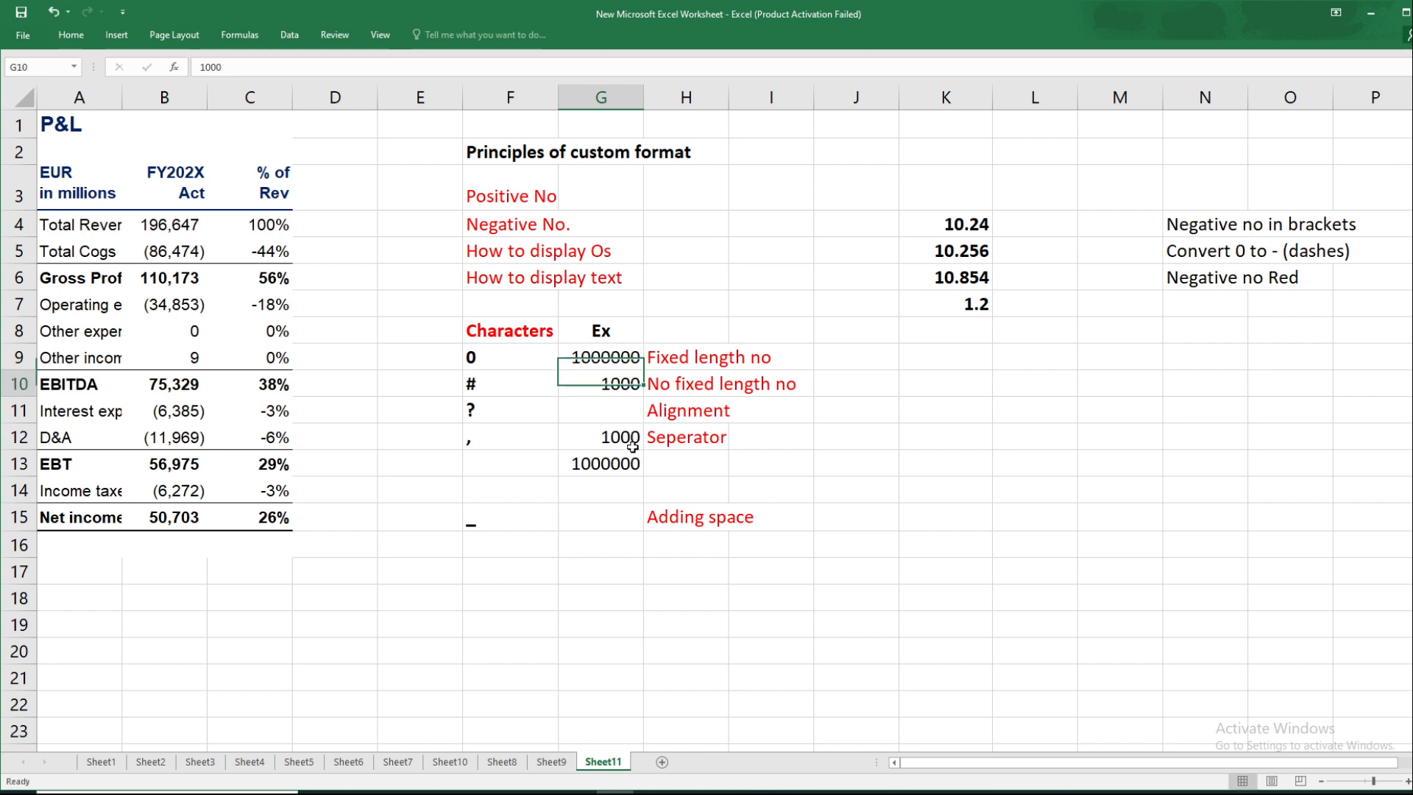
pyautogui.press('Up')
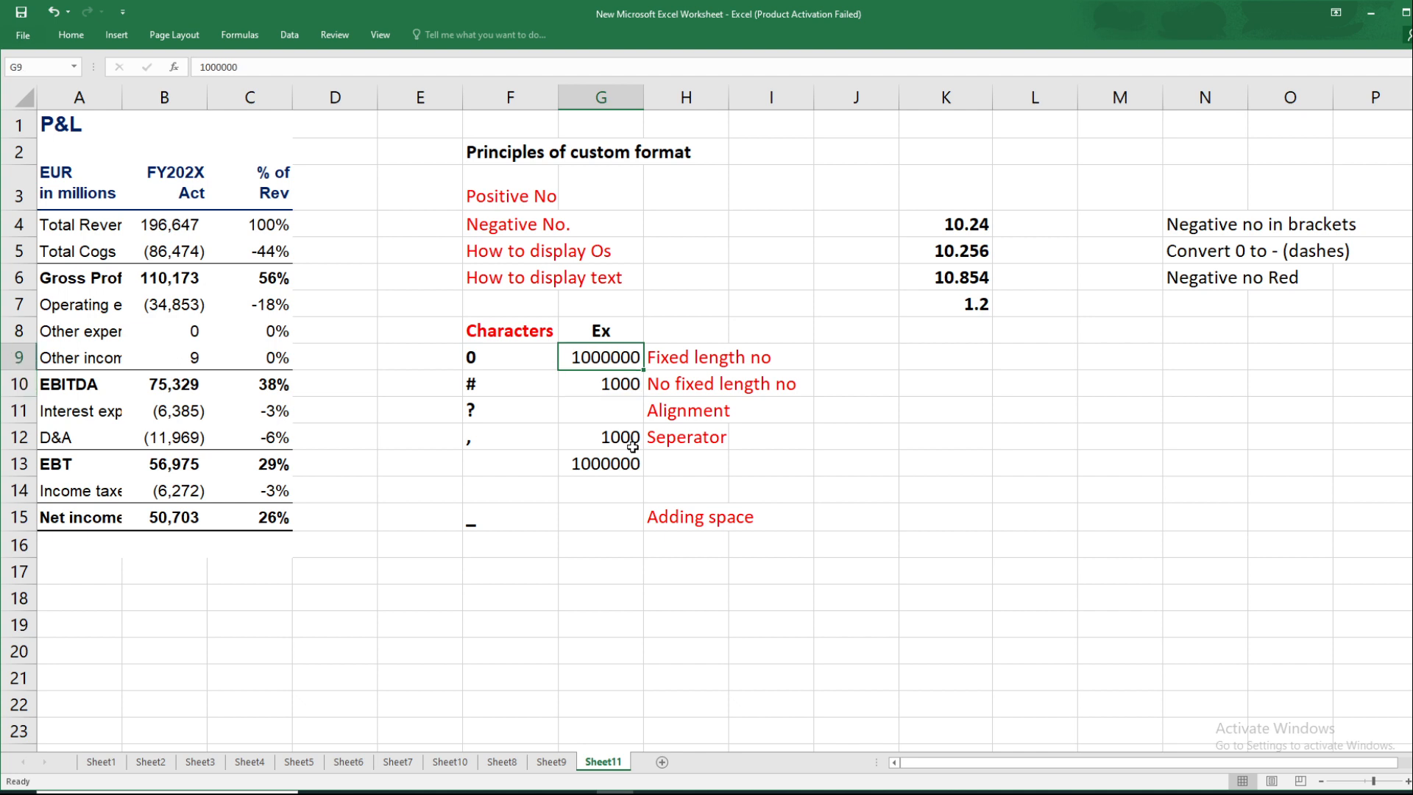
pyautogui.hotkey('ctrl', 'z')
pyautogui.press('Down')
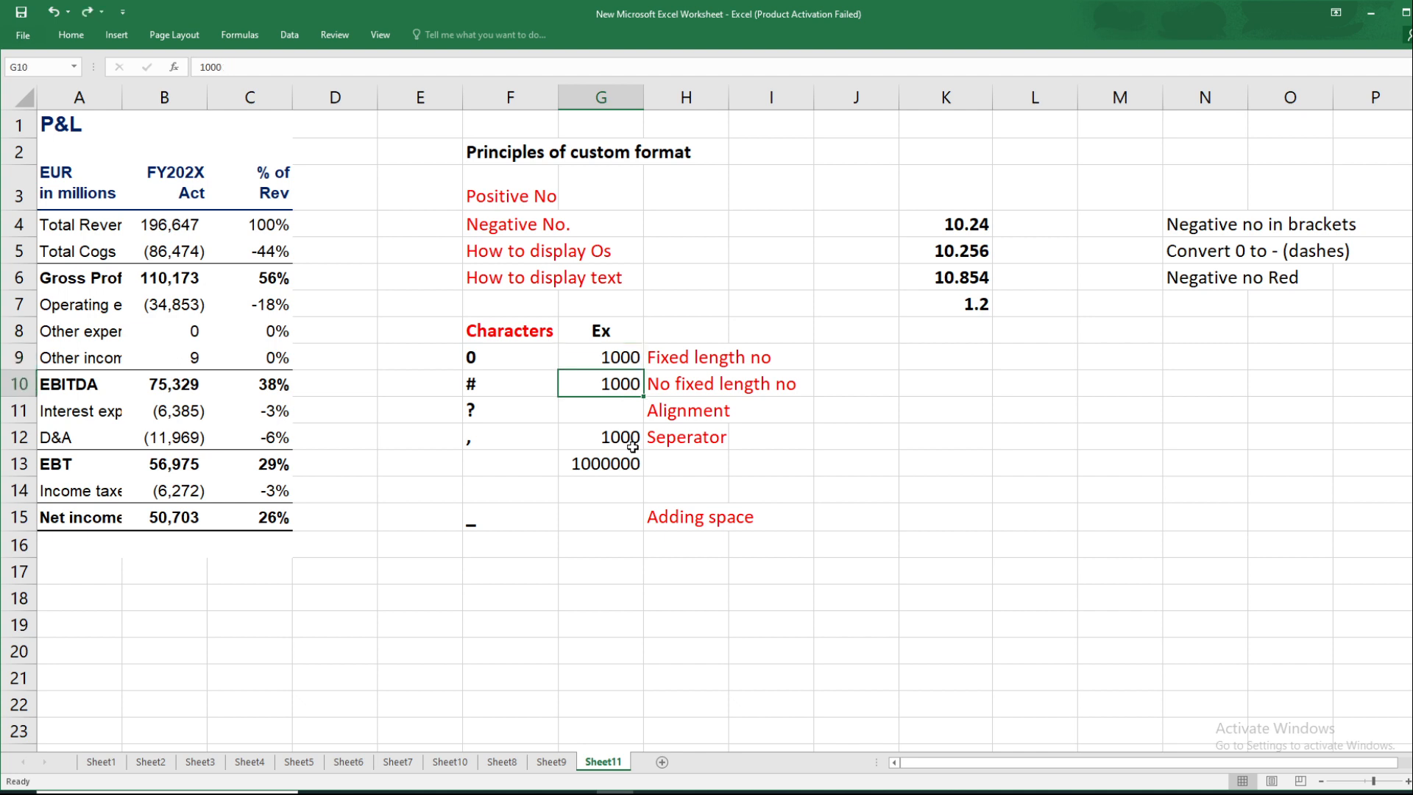
pyautogui.press('Up')
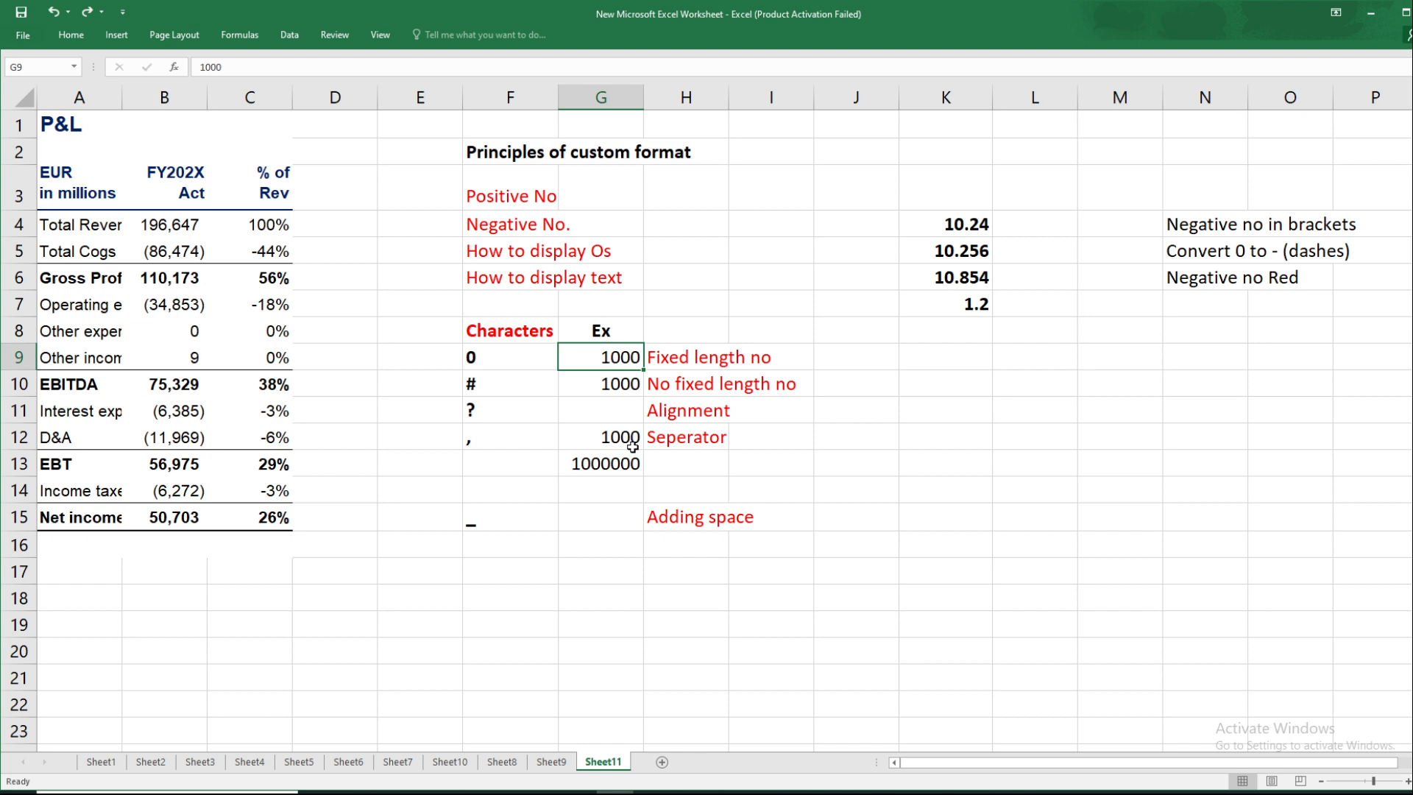
# Examine the ? character in F11 and its Alignment example row.
pyautogui.press('Left')
pyautogui.press('Left')
pyautogui.press('Down')
pyautogui.press('Down')
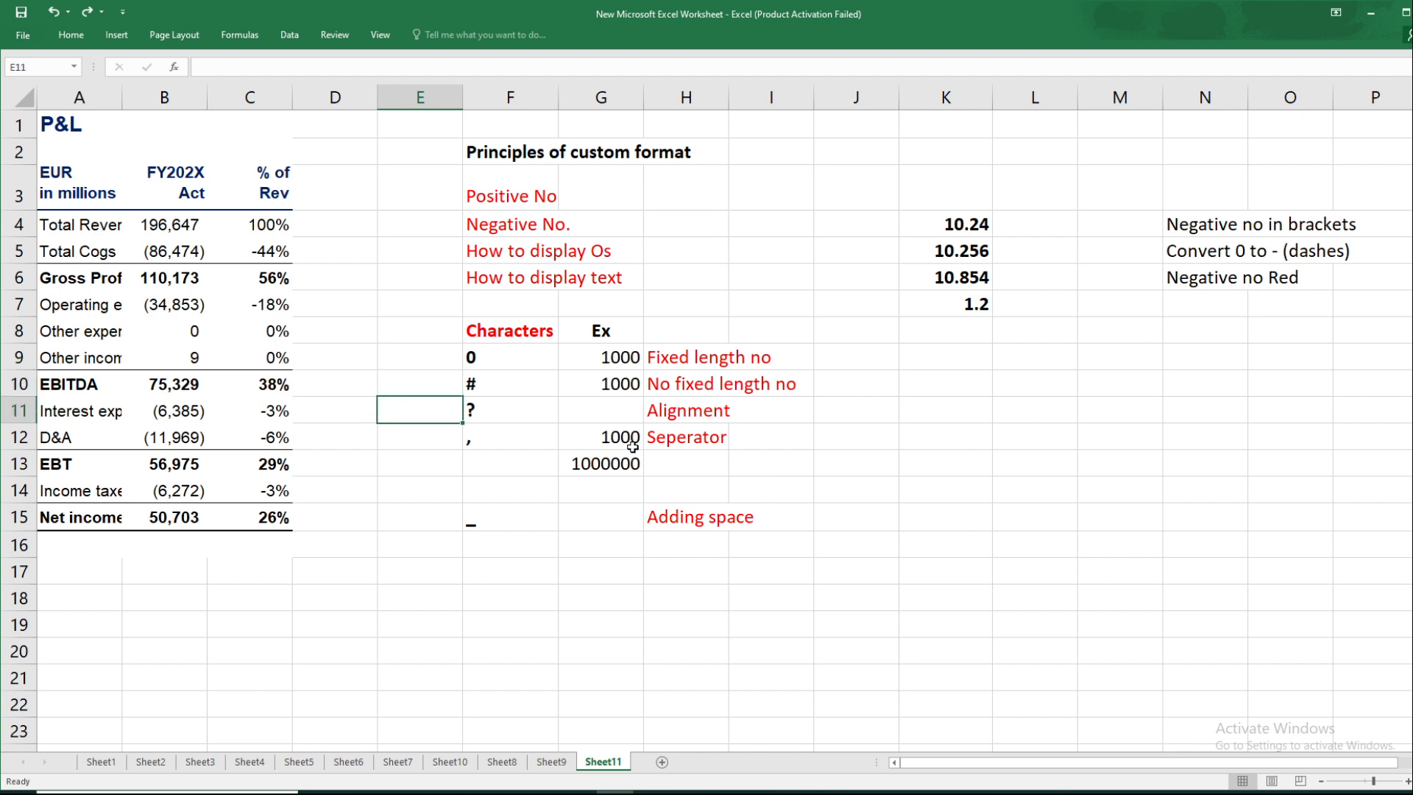
pyautogui.press('Right')
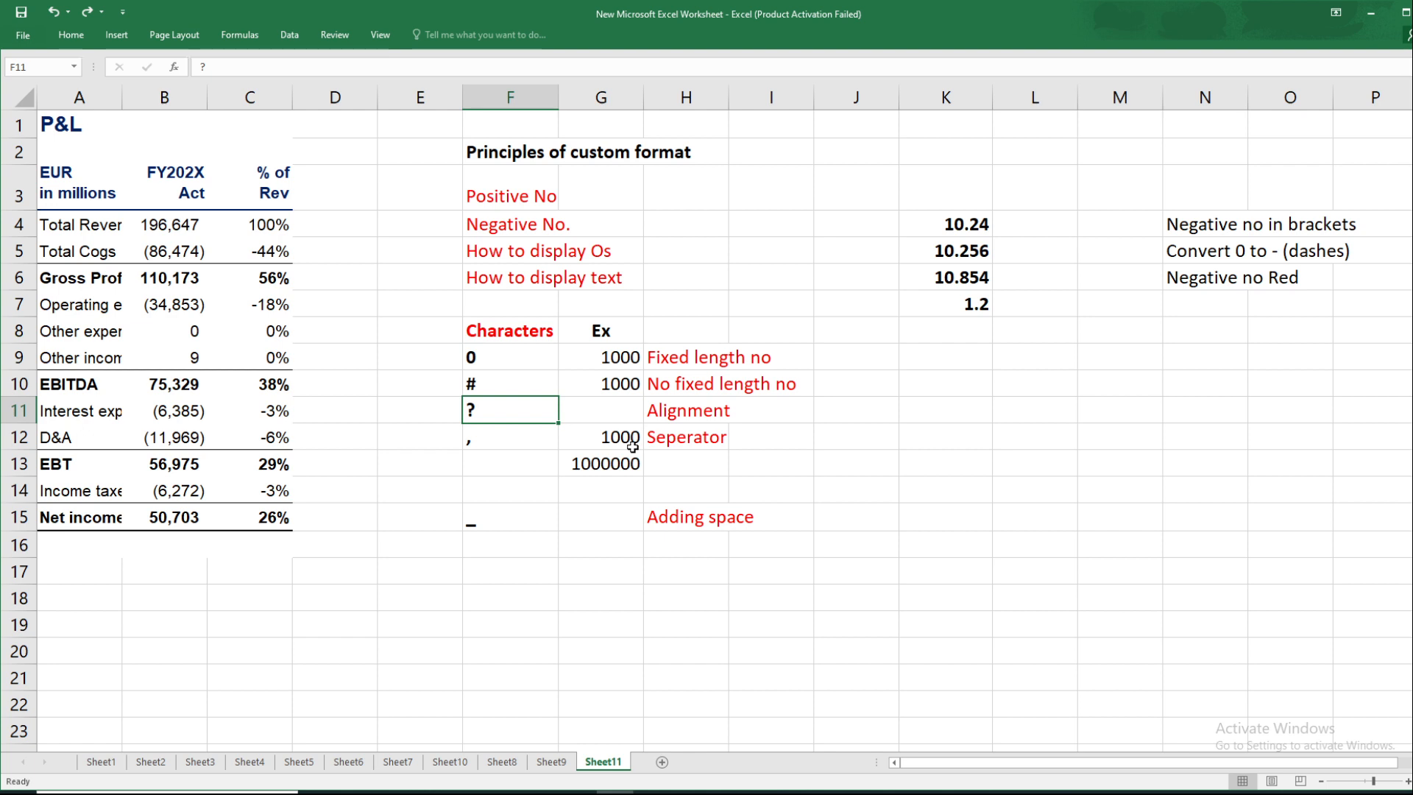
pyautogui.press('Right')
pyautogui.press('Right')
pyautogui.press('Right')
pyautogui.press('Right')
pyautogui.press('Right')
pyautogui.press('Right')
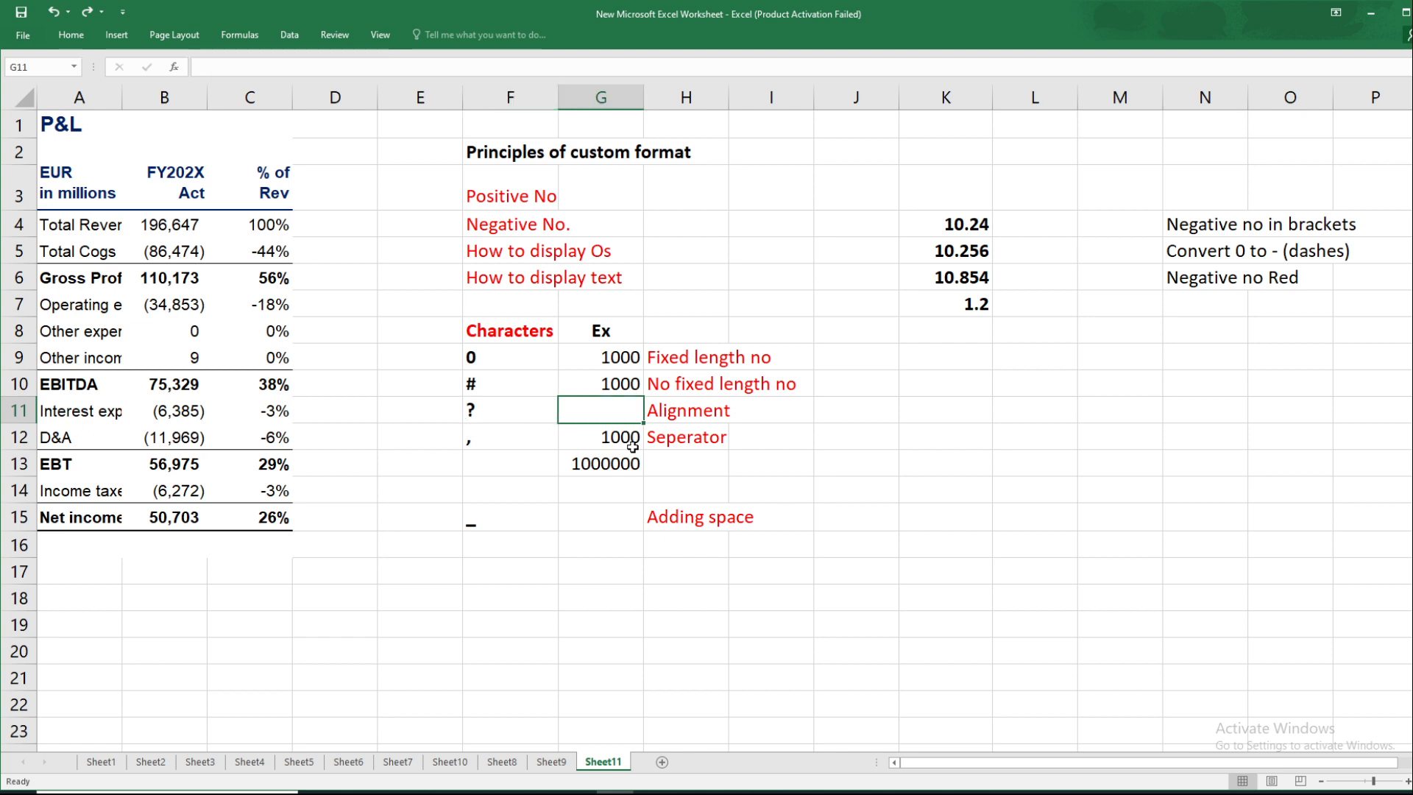
pyautogui.press('Left')
pyautogui.press('Left')
pyautogui.press('Left')
pyautogui.press('Left')
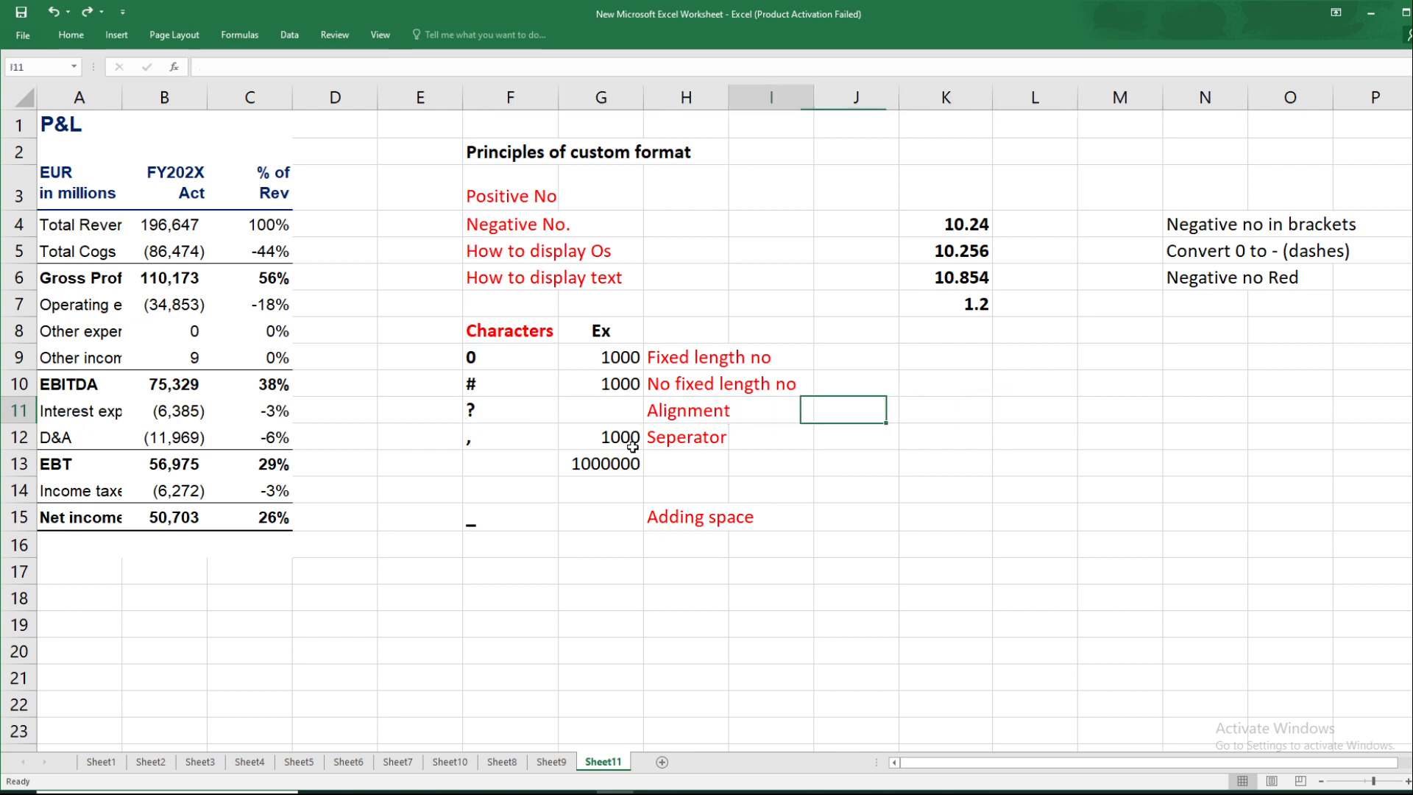
# Examine the decimal numbers in K4:K7 and how their decimal points line up.
pyautogui.press('Up')
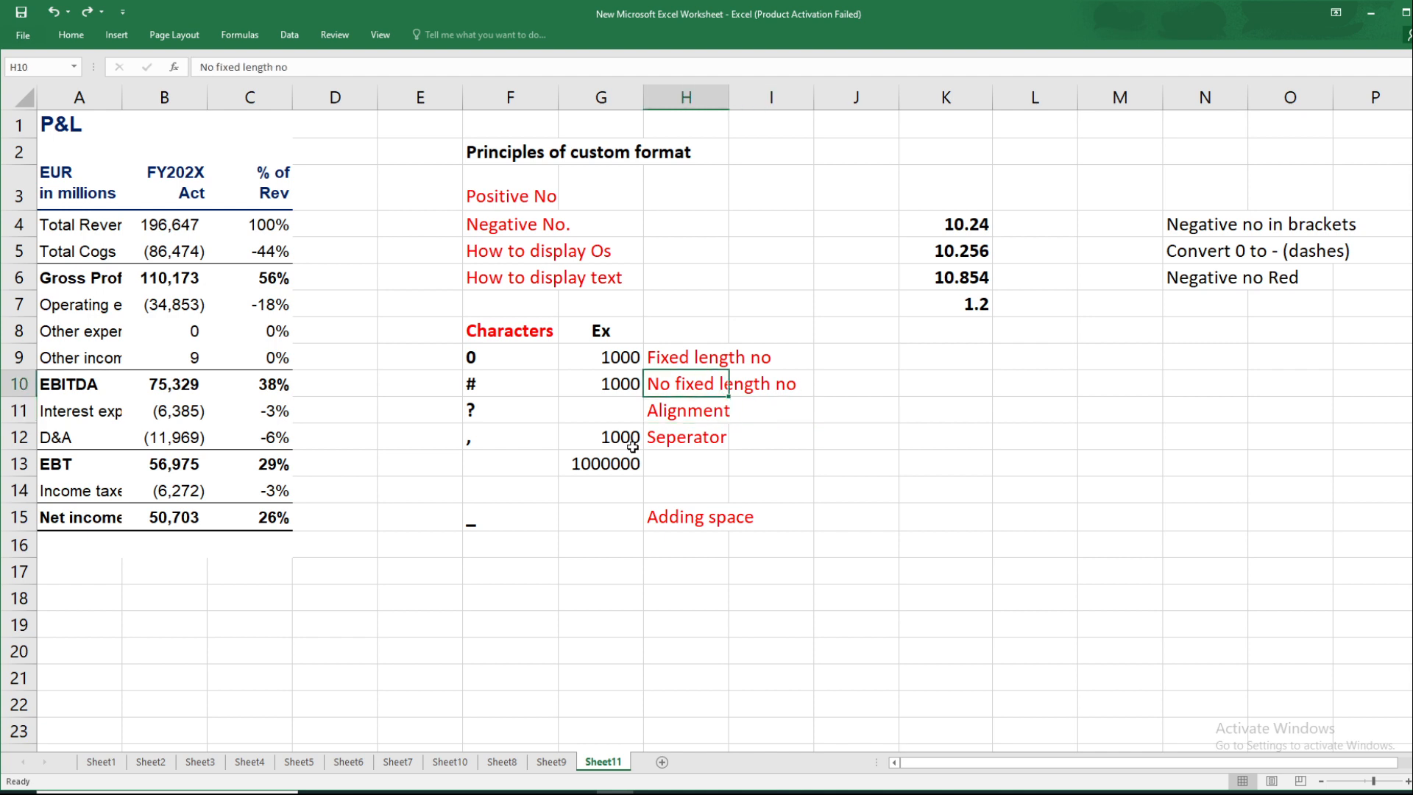
pyautogui.press('Up')
pyautogui.press('Up')
pyautogui.press('Up')
pyautogui.press('Right')
pyautogui.press('Right')
pyautogui.press('Right')
pyautogui.press('Up')
pyautogui.press('Up')
pyautogui.press('Up')
pyautogui.press('Up')
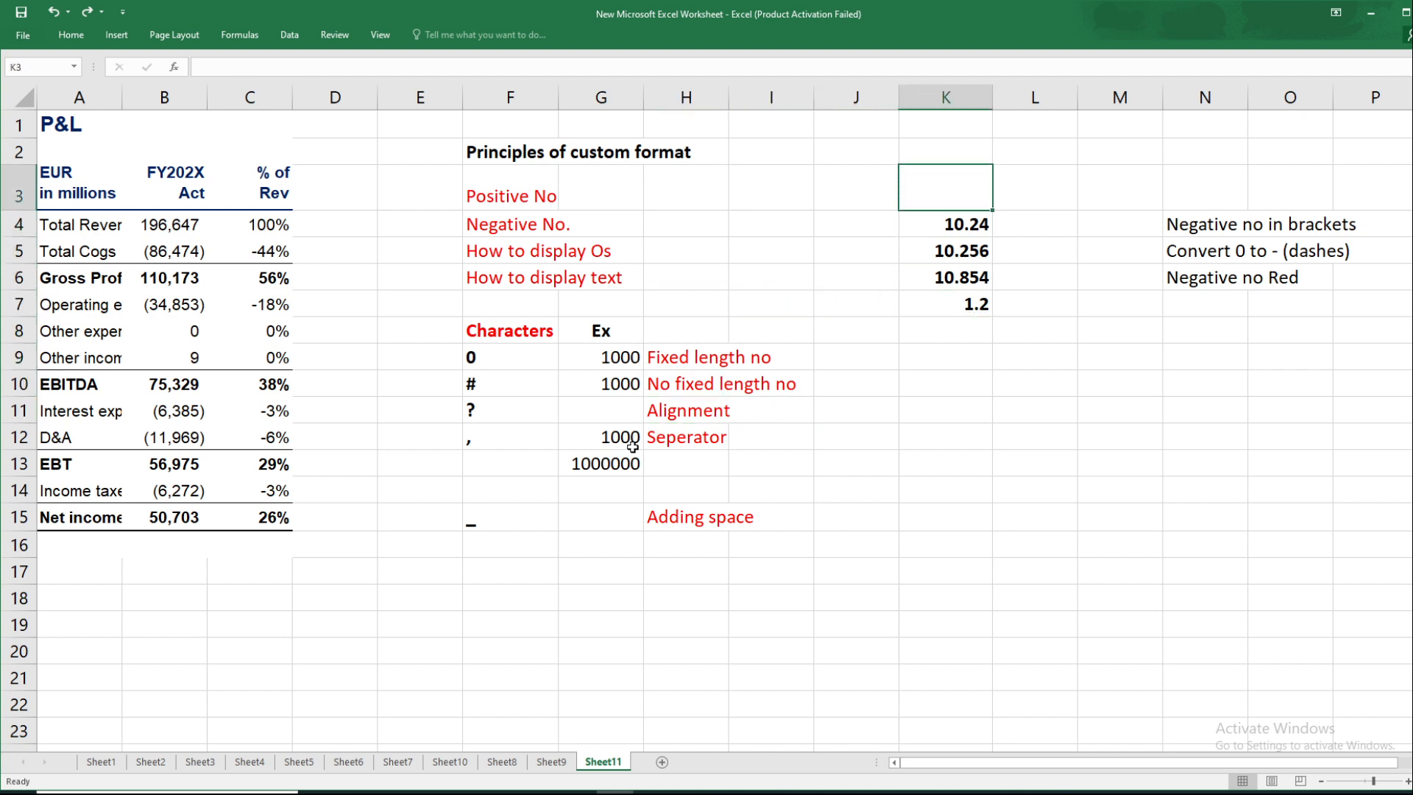
pyautogui.press('Down')
pyautogui.press('Down')
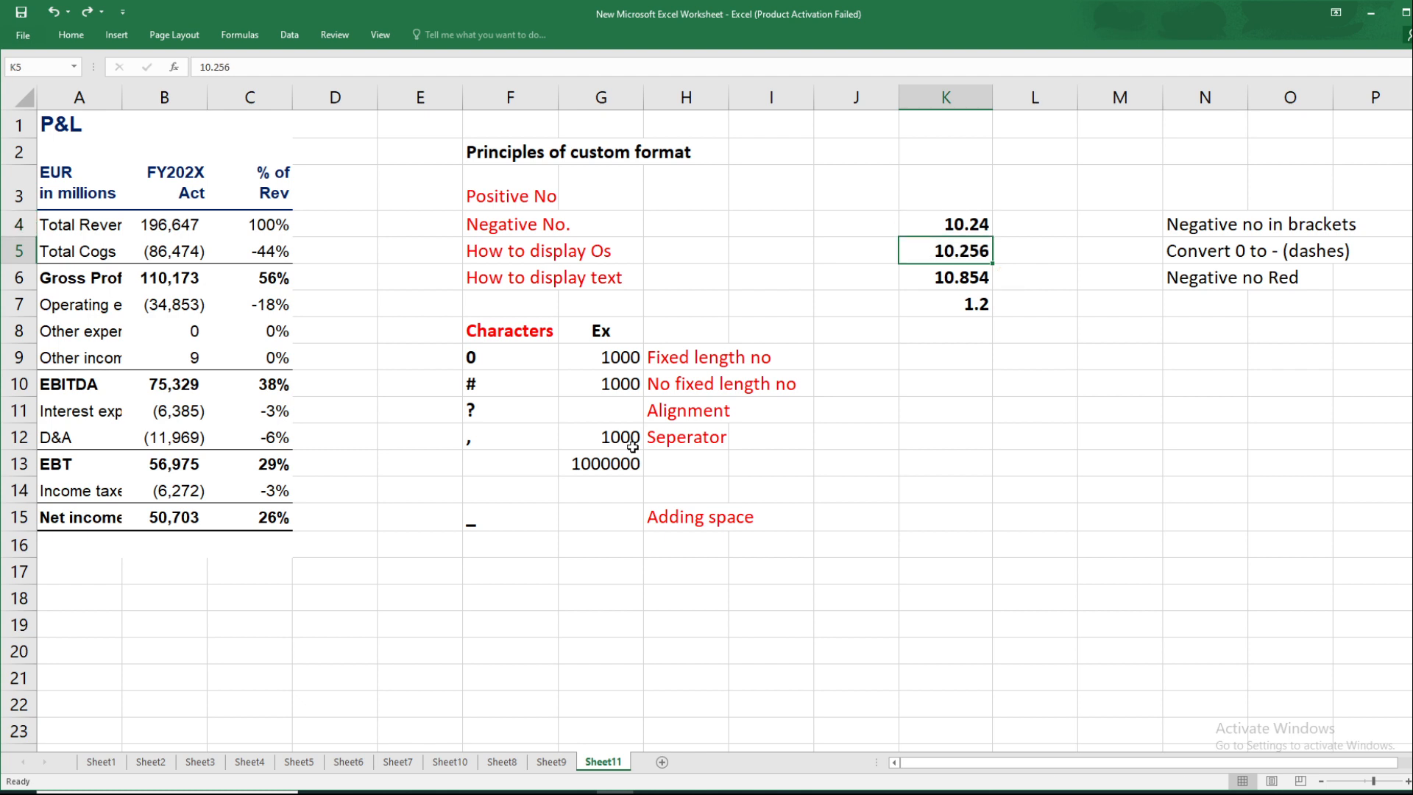
pyautogui.press('Up')
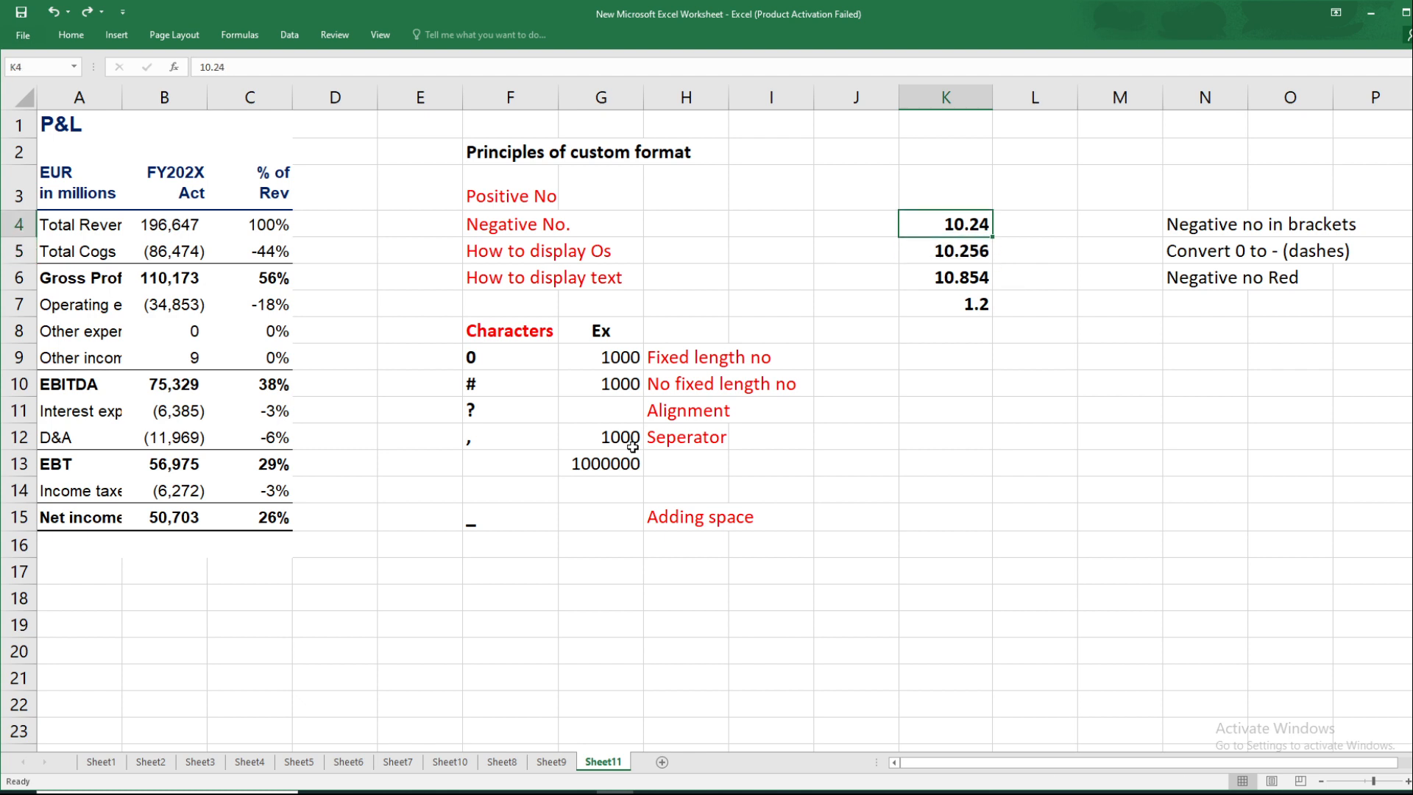
pyautogui.press('Down')
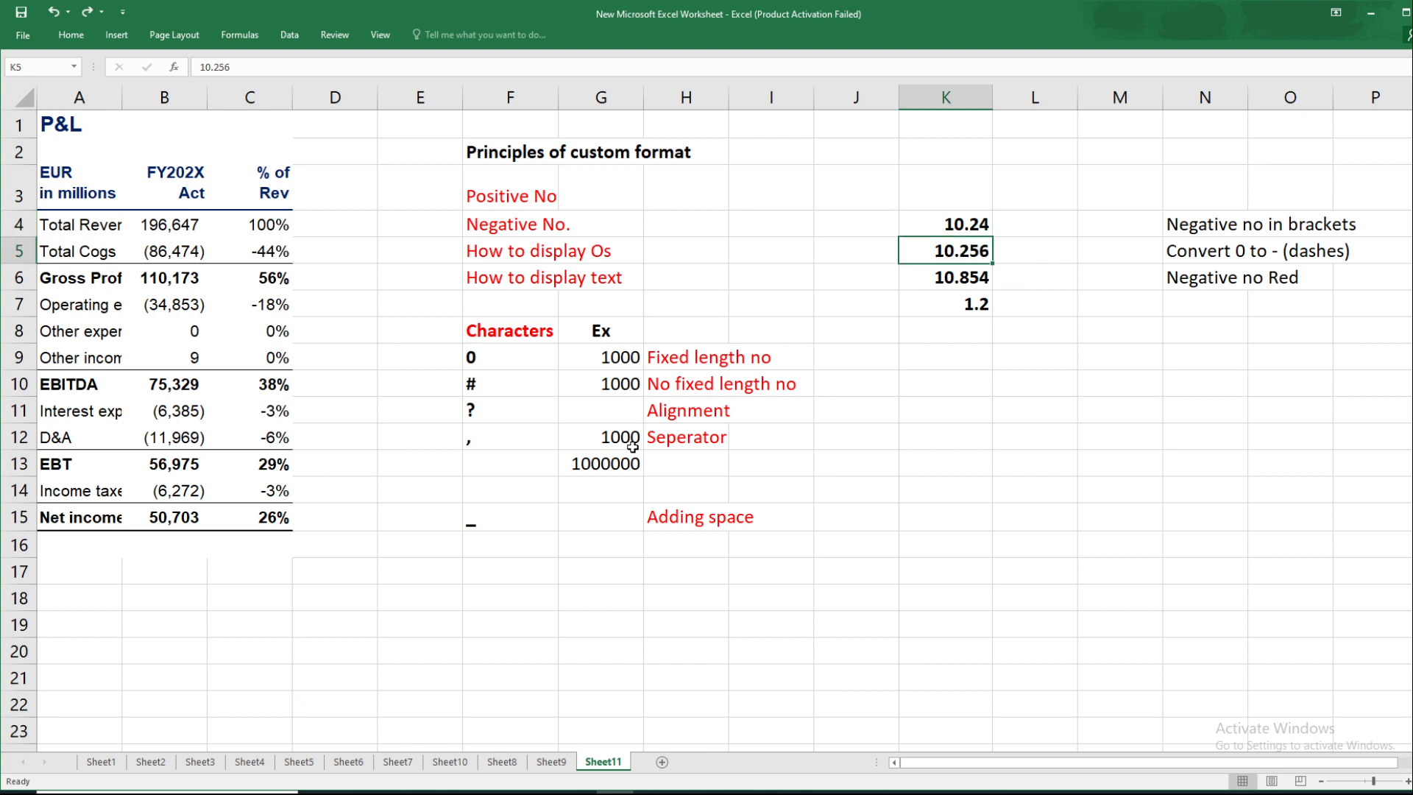
pyautogui.press('Down')
pyautogui.press('Down')
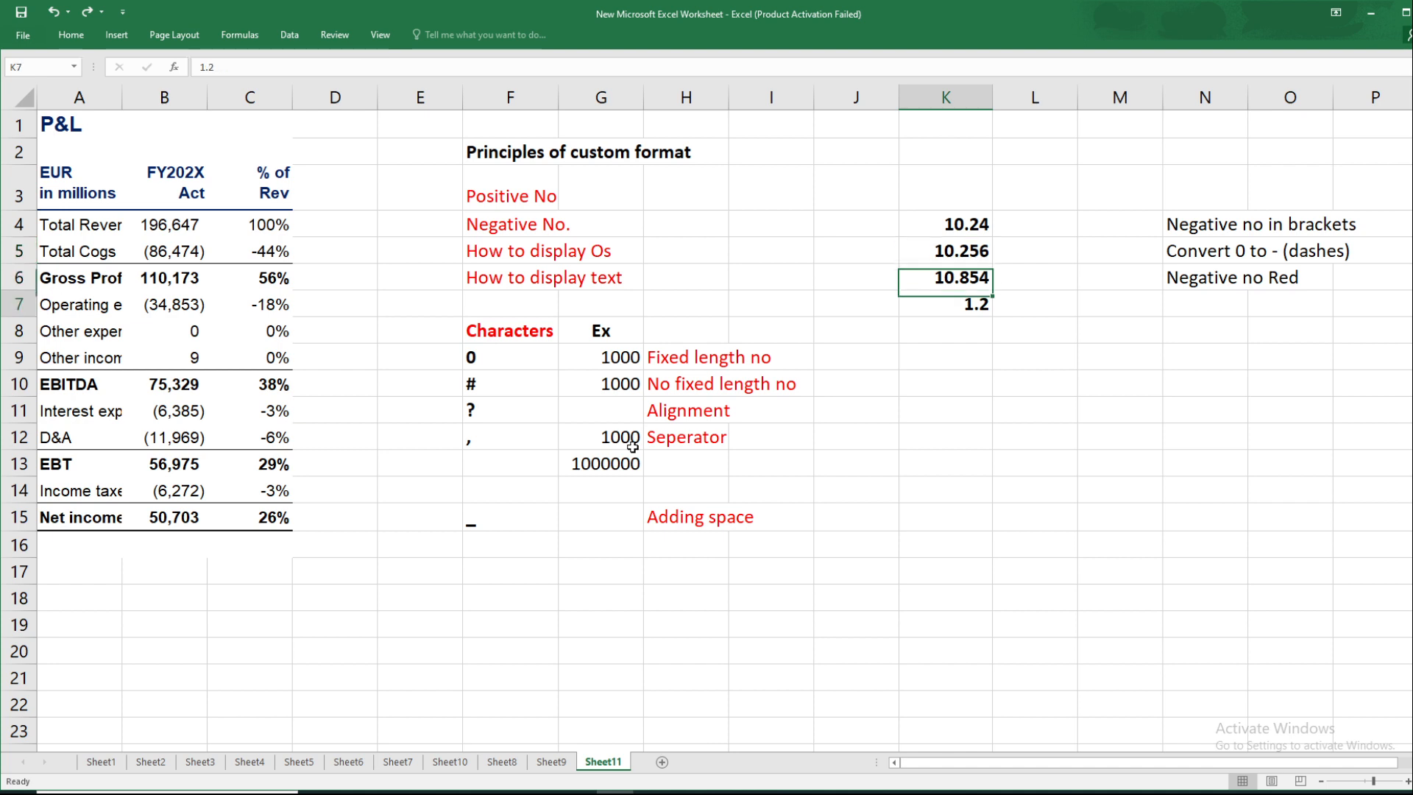
pyautogui.press('Up')
pyautogui.press('Up')
pyautogui.press('Up')
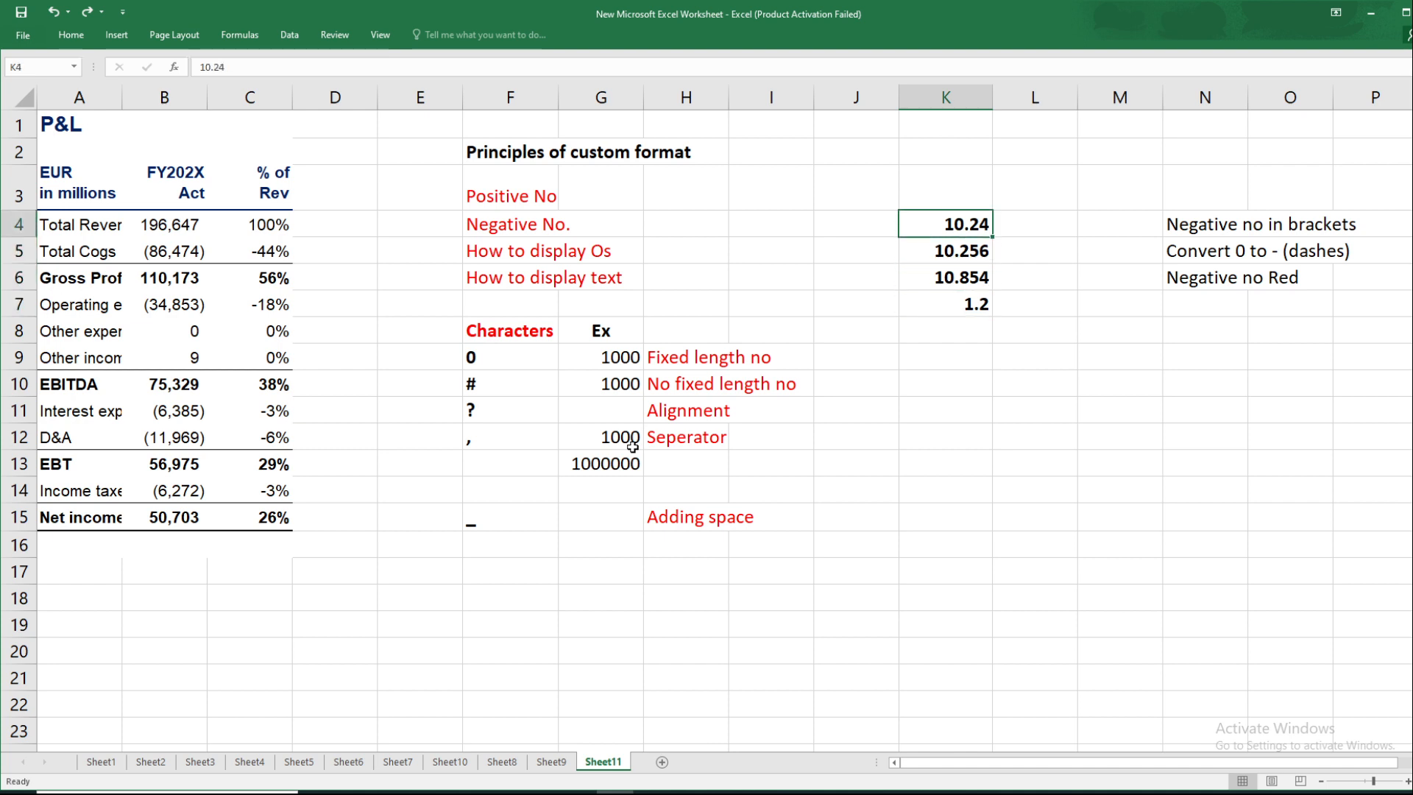
# Apply the custom number format 0.0? to the decimal numbers in K4:K7.
pyautogui.hotkey('shift', 'Down')
pyautogui.hotkey('shift', 'Down')
pyautogui.hotkey('shift', 'Down')
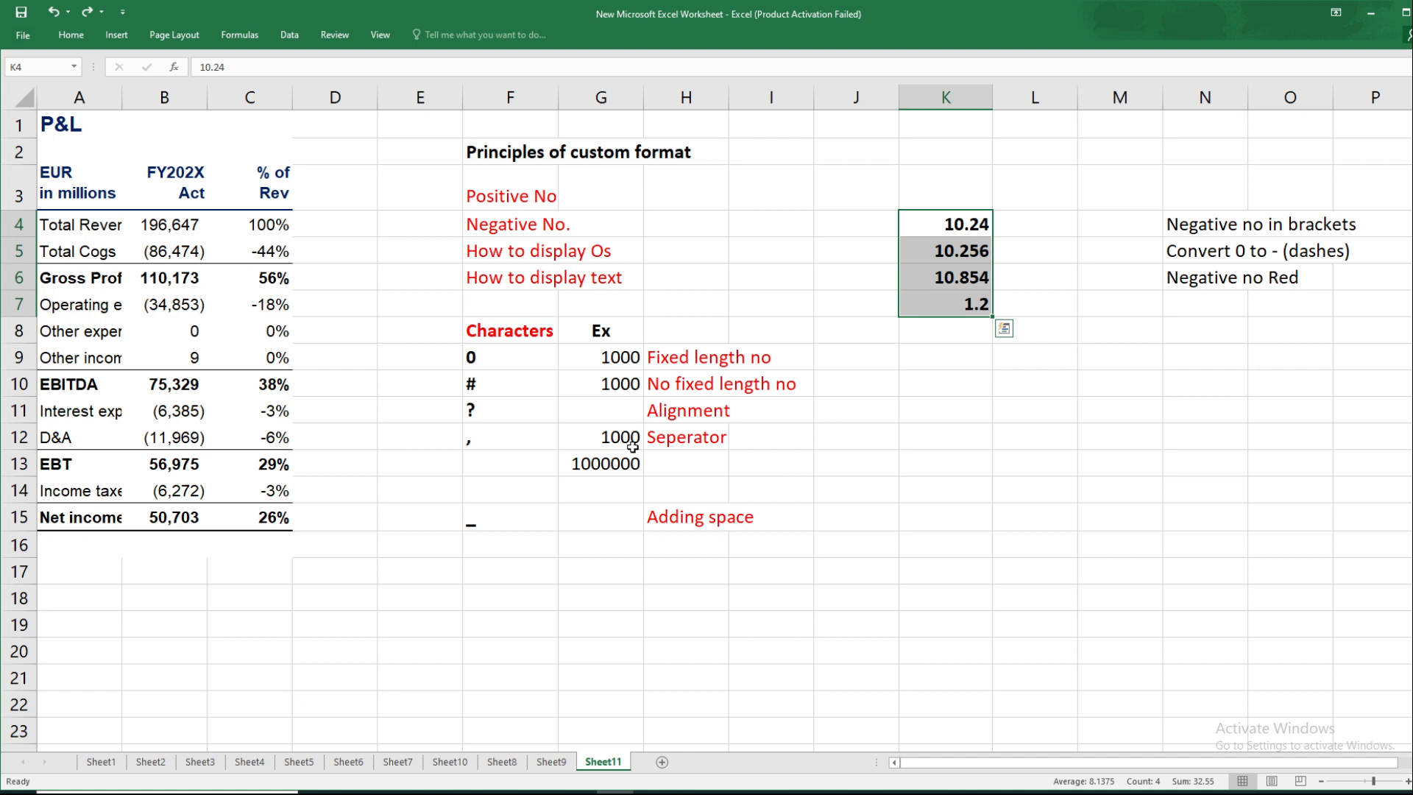
pyautogui.hotkey('ctrl', '1')
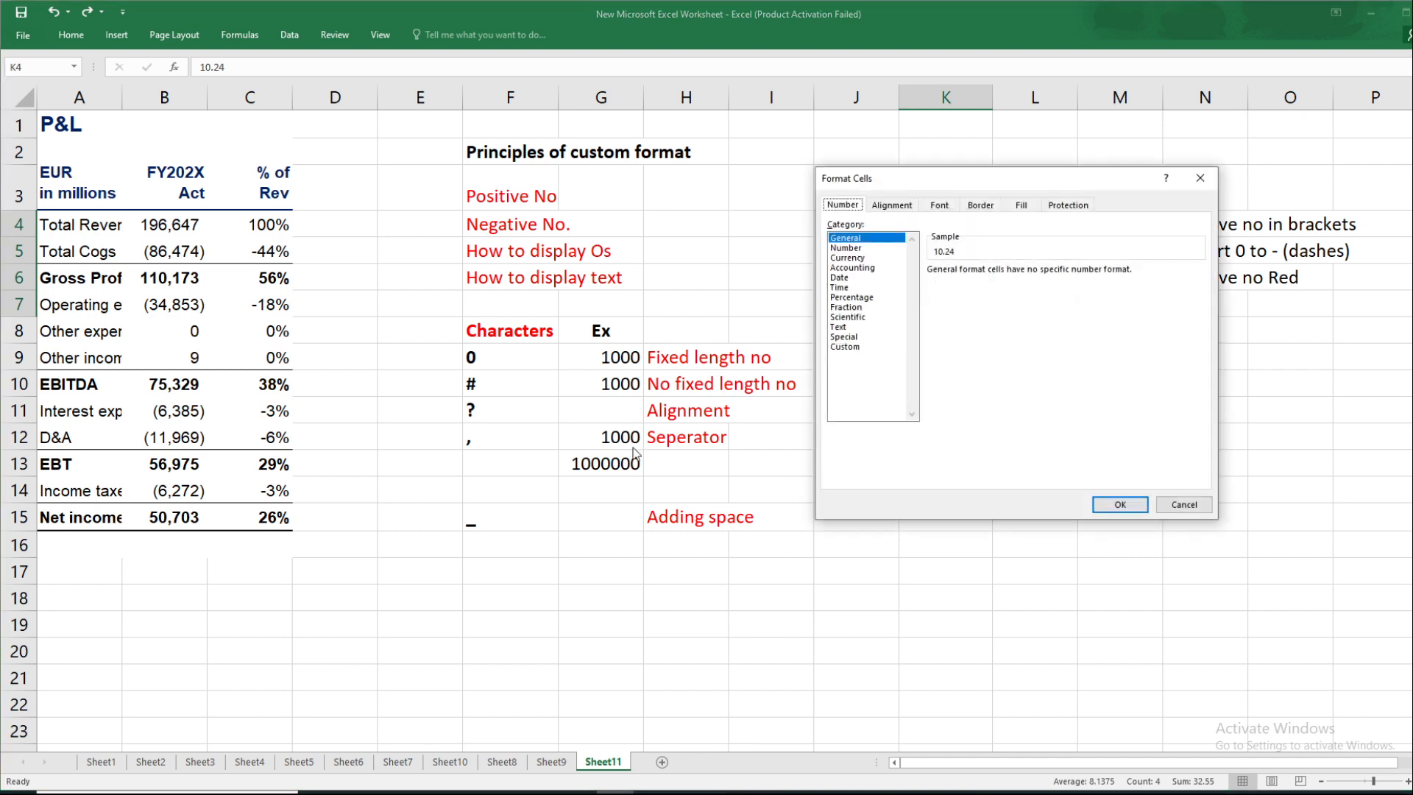
pyautogui.click(844, 346)
pyautogui.doubleClick(981, 284)
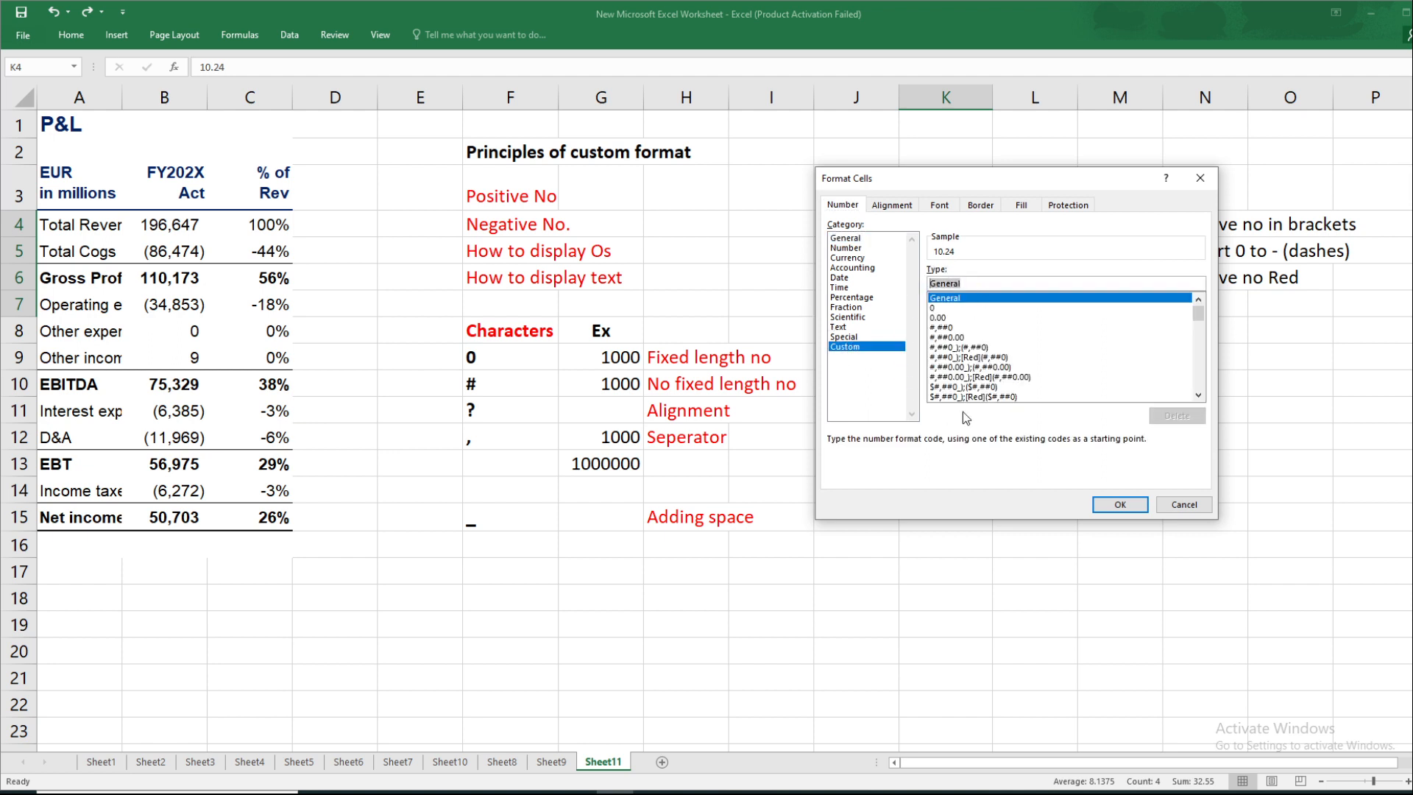
pyautogui.write('0')
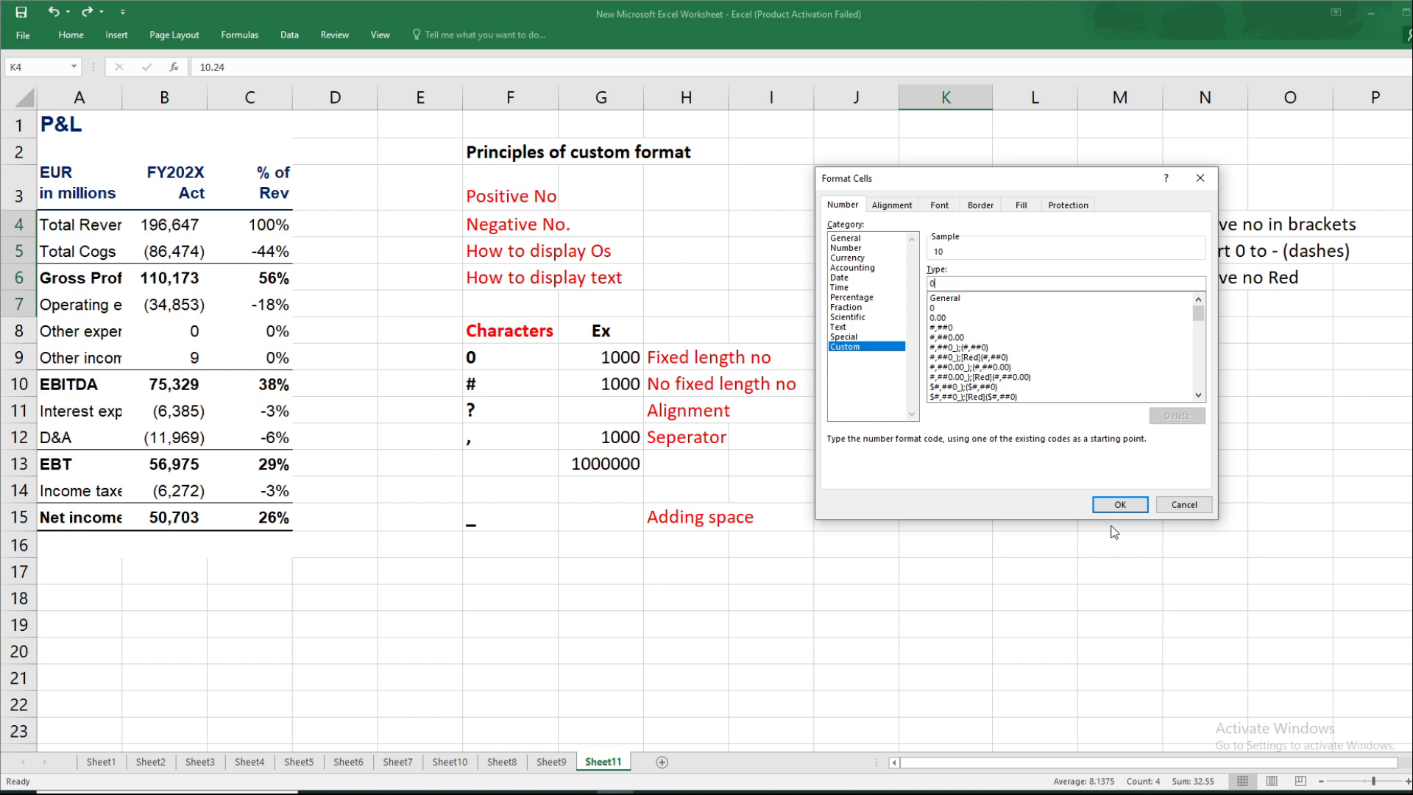
pyautogui.write('.0?')
pyautogui.click(1105, 505)
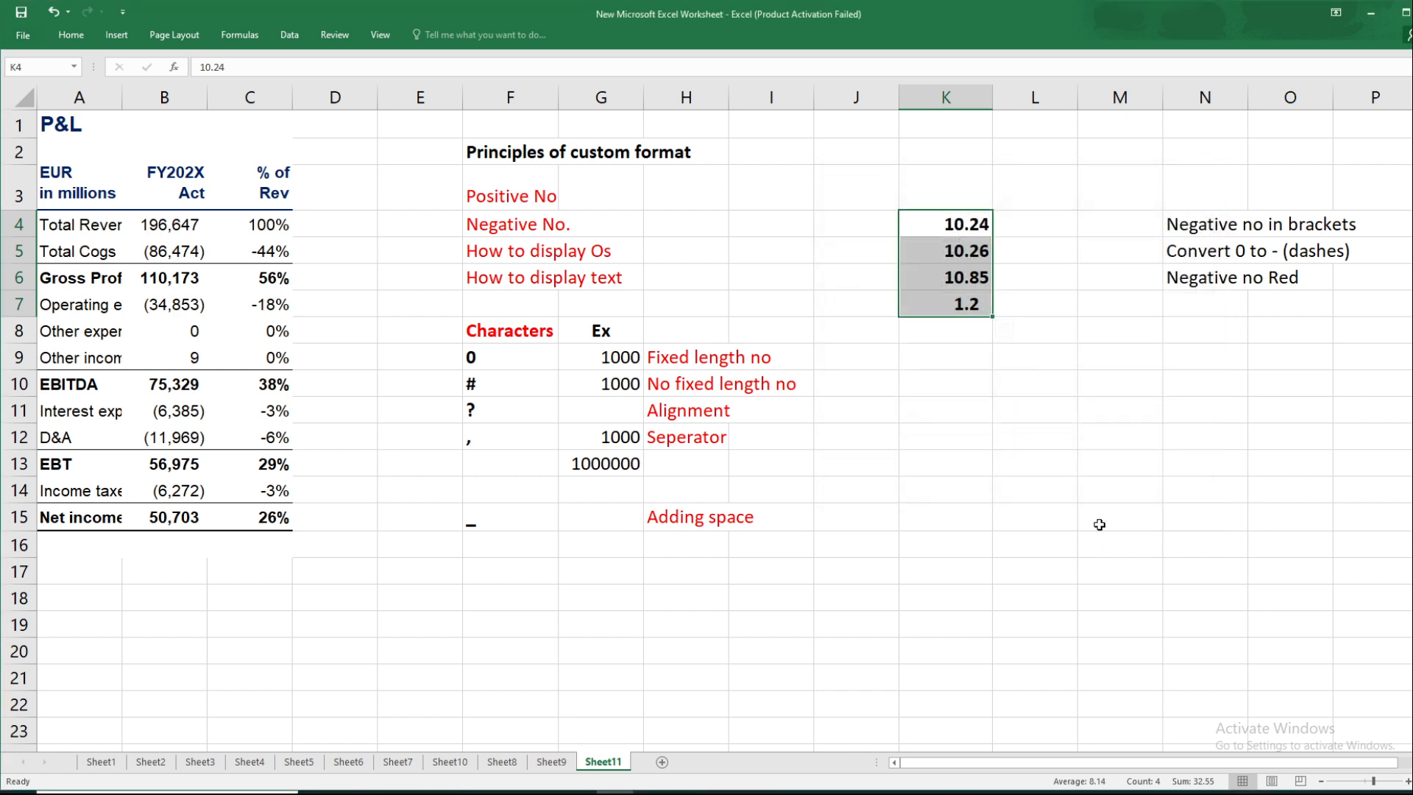
# Undo and redo the custom format on K4:K7 to compare the decimal alignment.
pyautogui.click(982, 415)
pyautogui.moveTo(960, 225); pyautogui.dragTo(963, 301)
pyautogui.hotkey('ctrl', 'z')
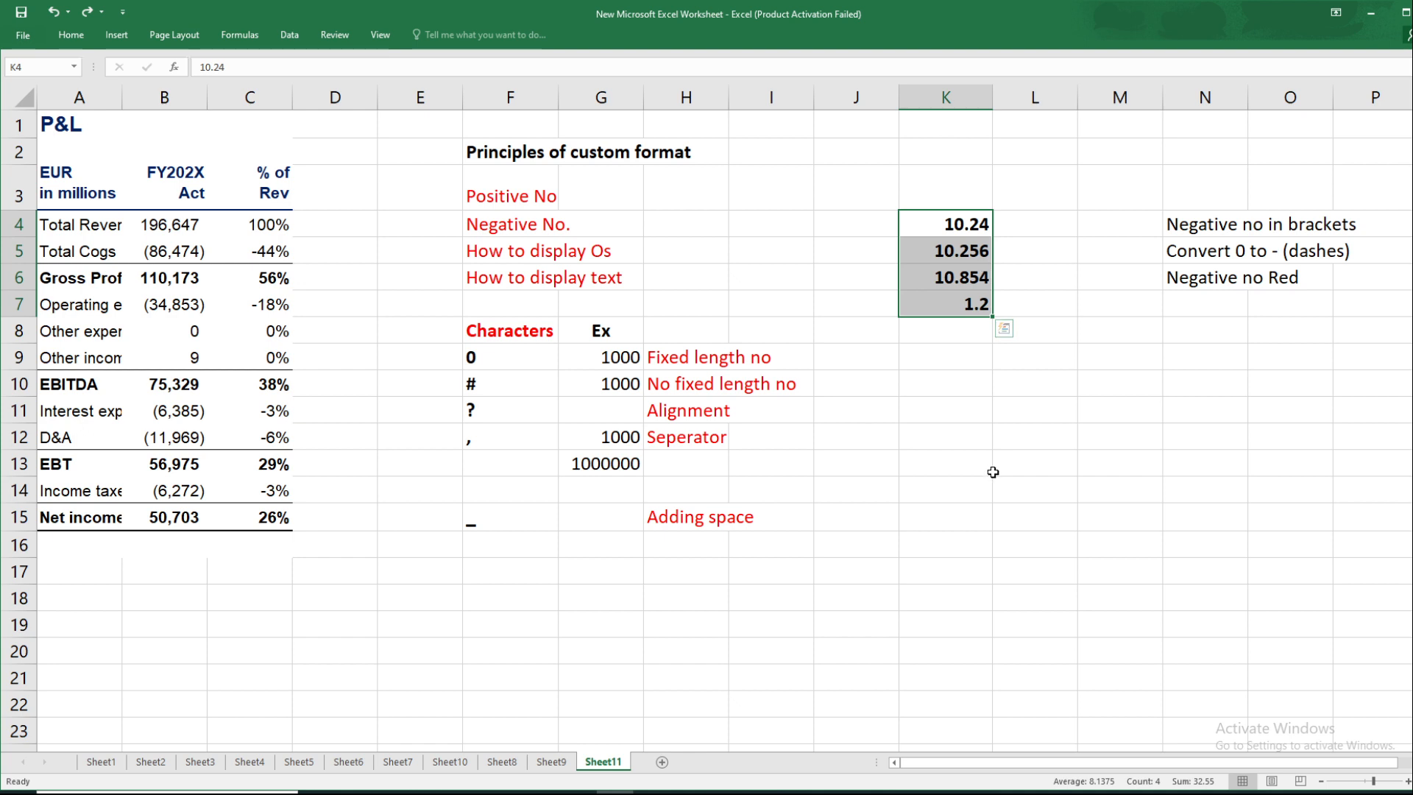
pyautogui.hotkey('ctrl', 'y')
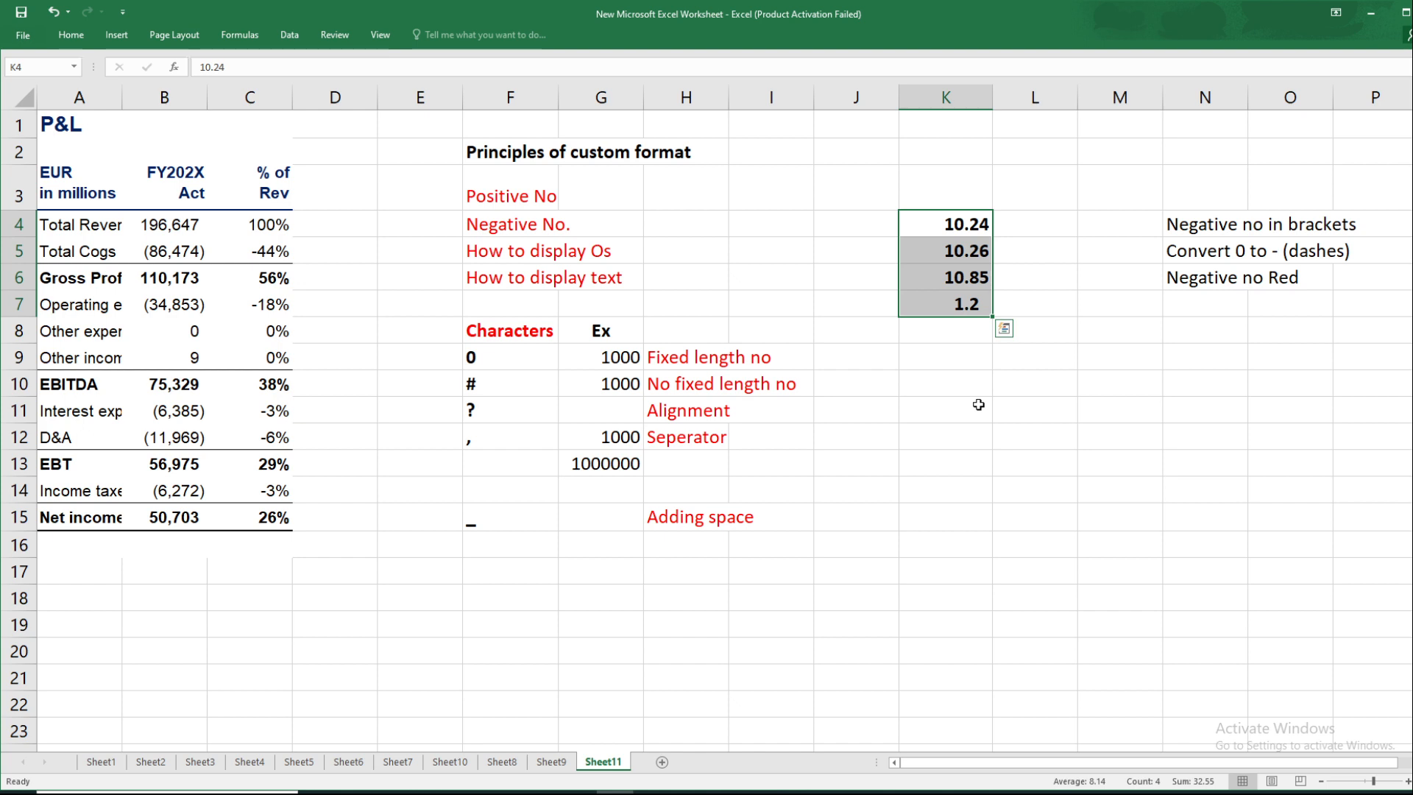
# Apply the custom number format 0,"K" to the separator example number in G12.
pyautogui.click(517, 441)
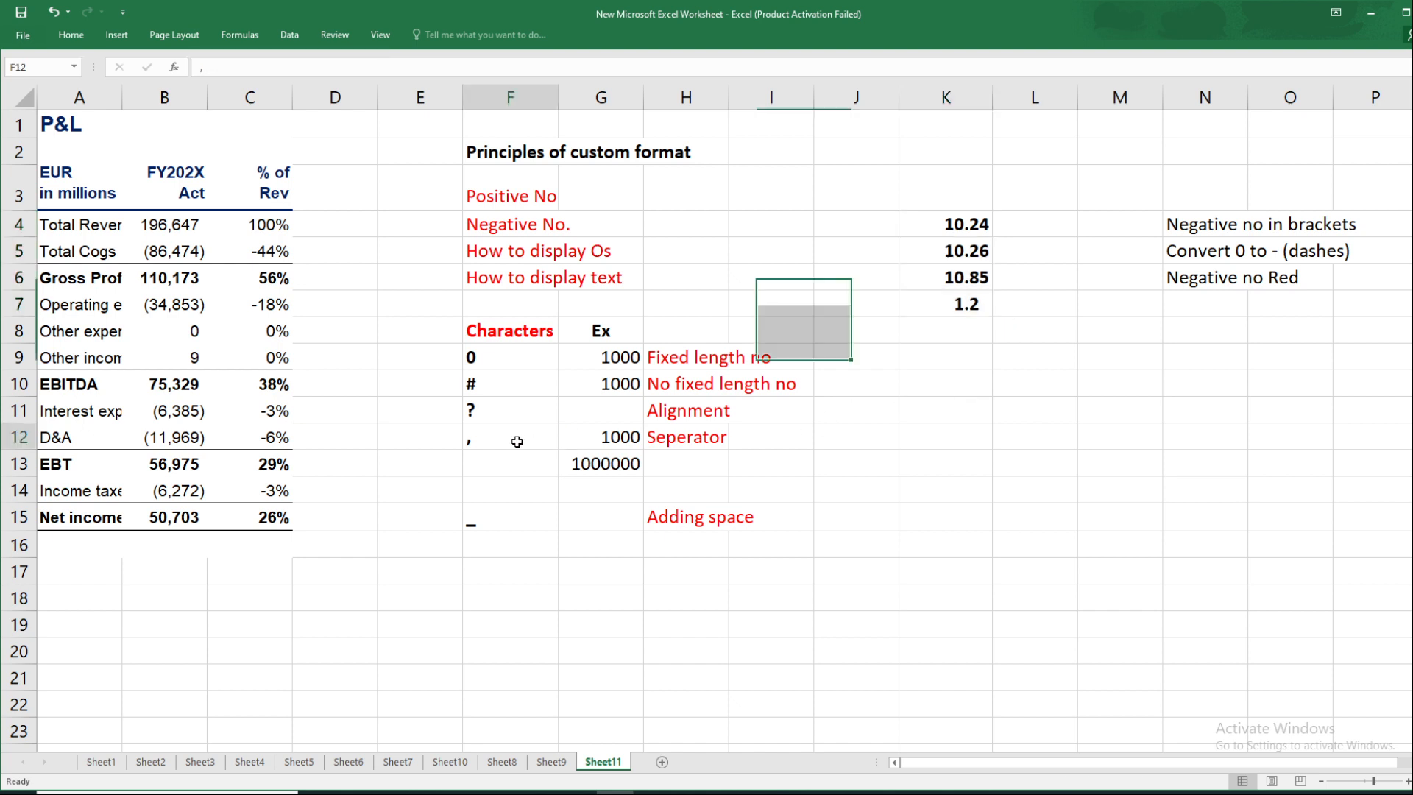
pyautogui.click(592, 444)
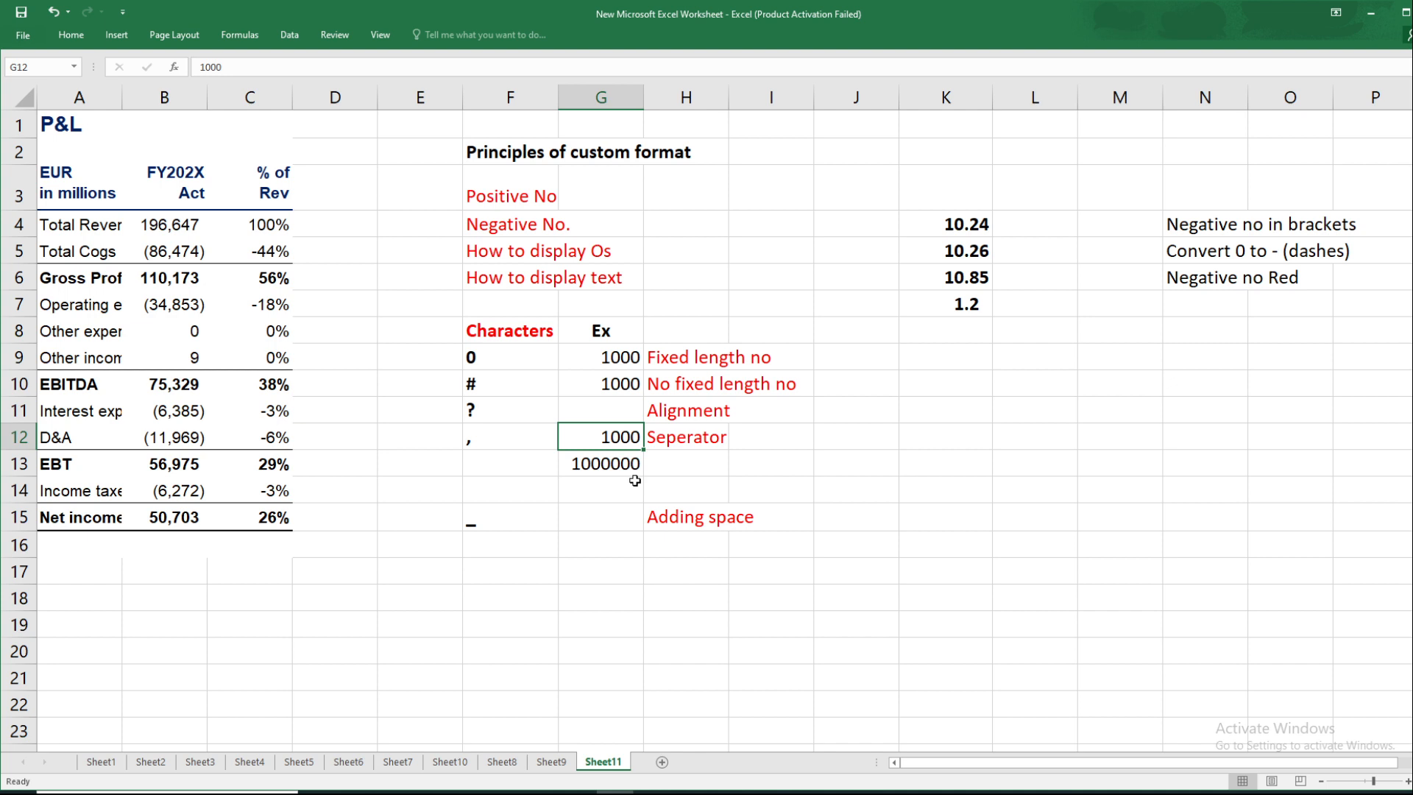
pyautogui.hotkey('ctrl', '1')
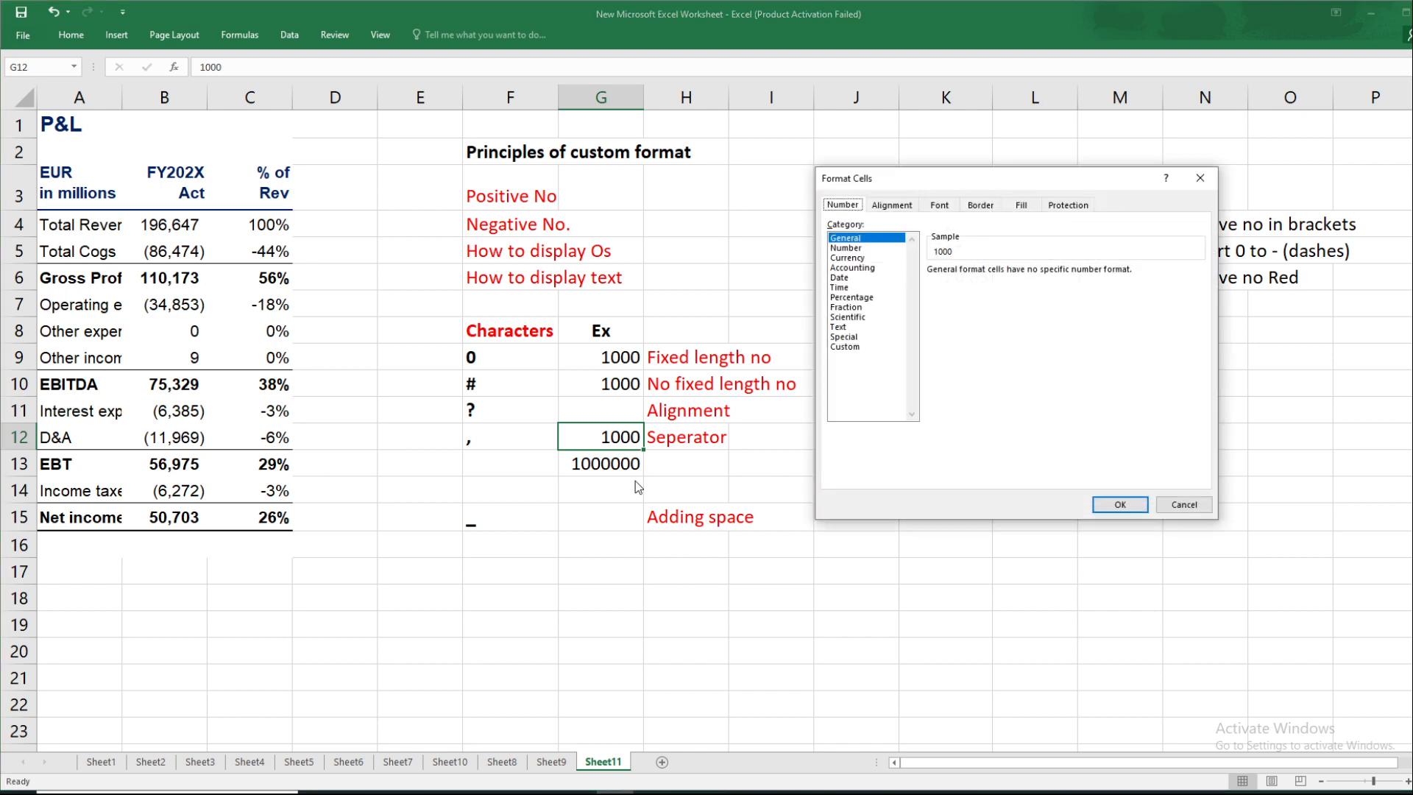
pyautogui.click(850, 347)
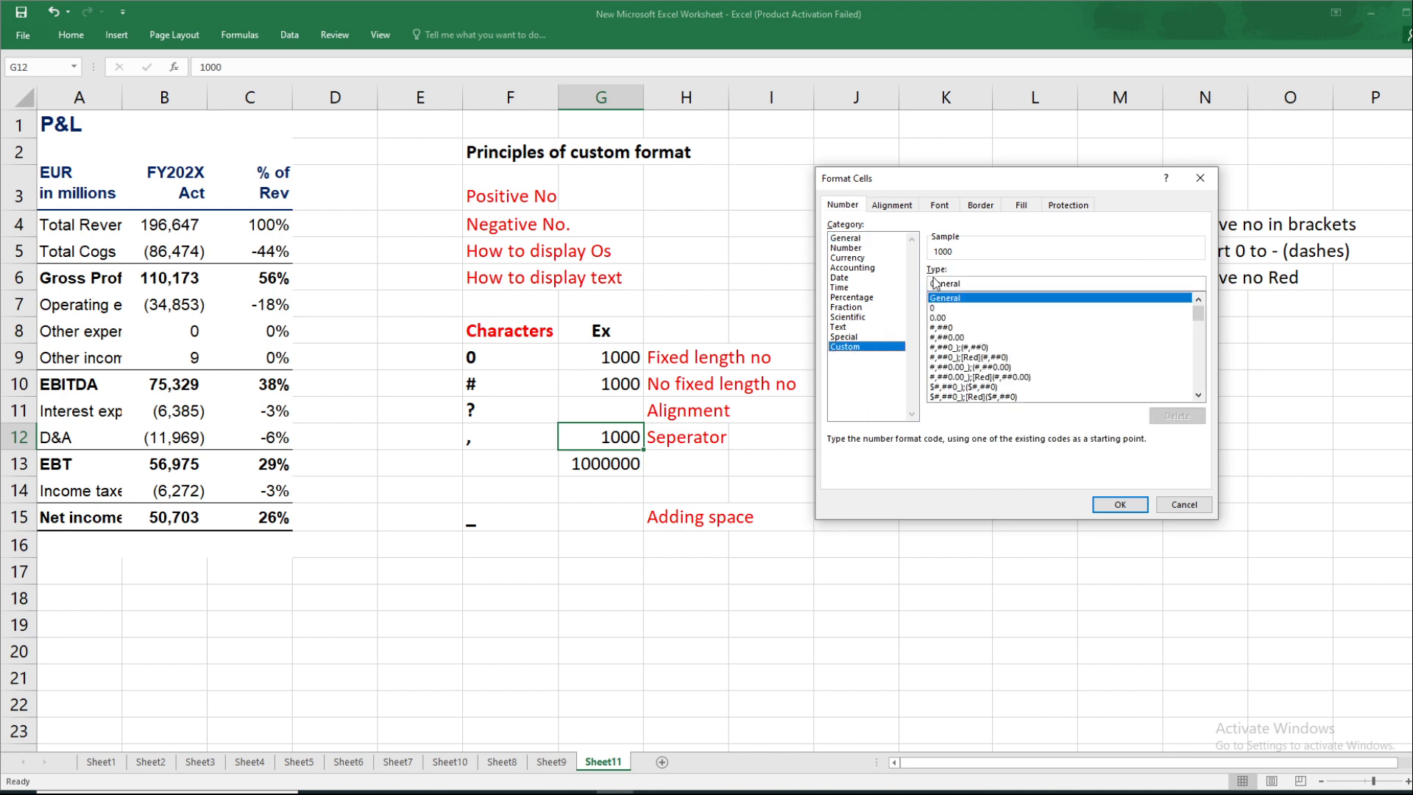
pyautogui.moveTo(962, 283); pyautogui.dragTo(942, 283)
pyautogui.write('0')
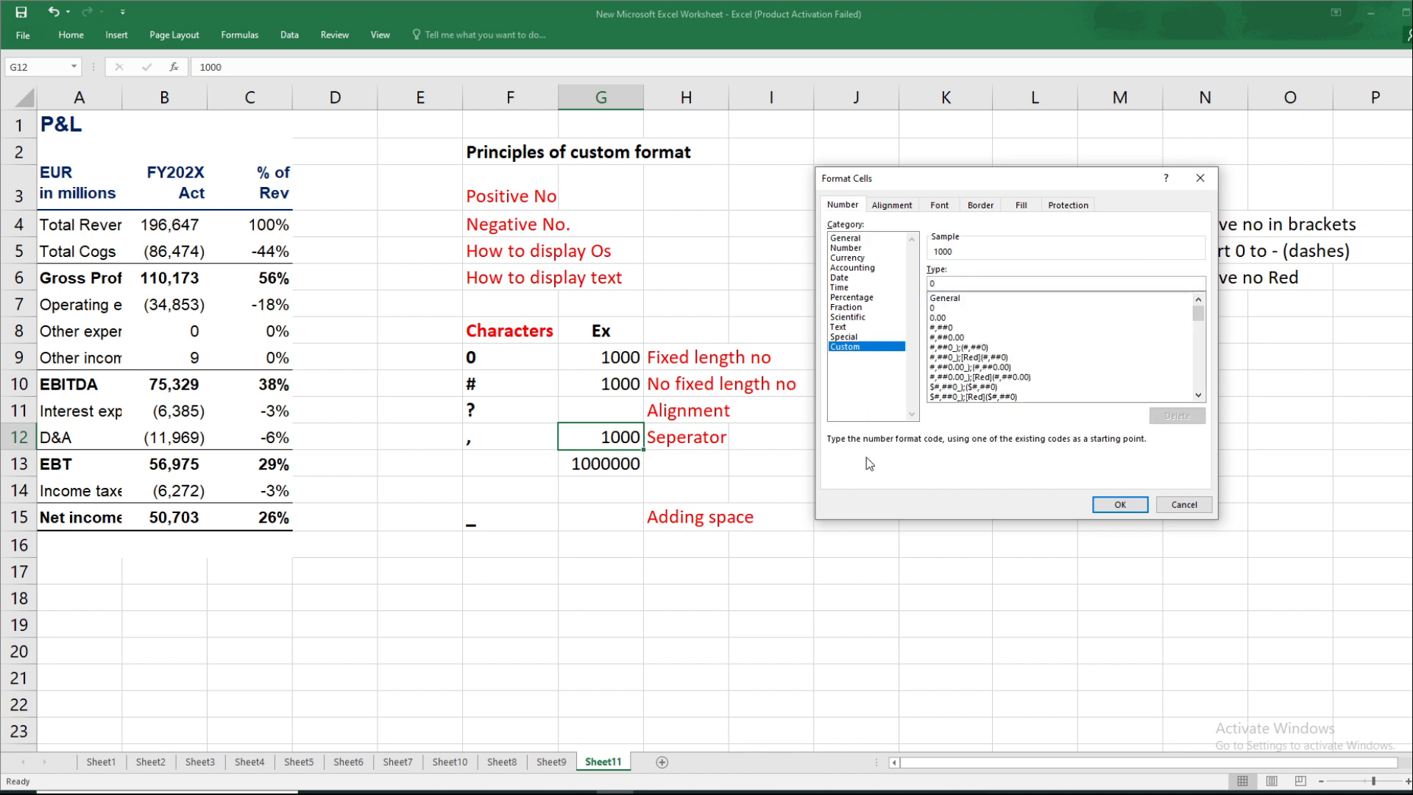
pyautogui.write(',"K')
pyautogui.press('Return')
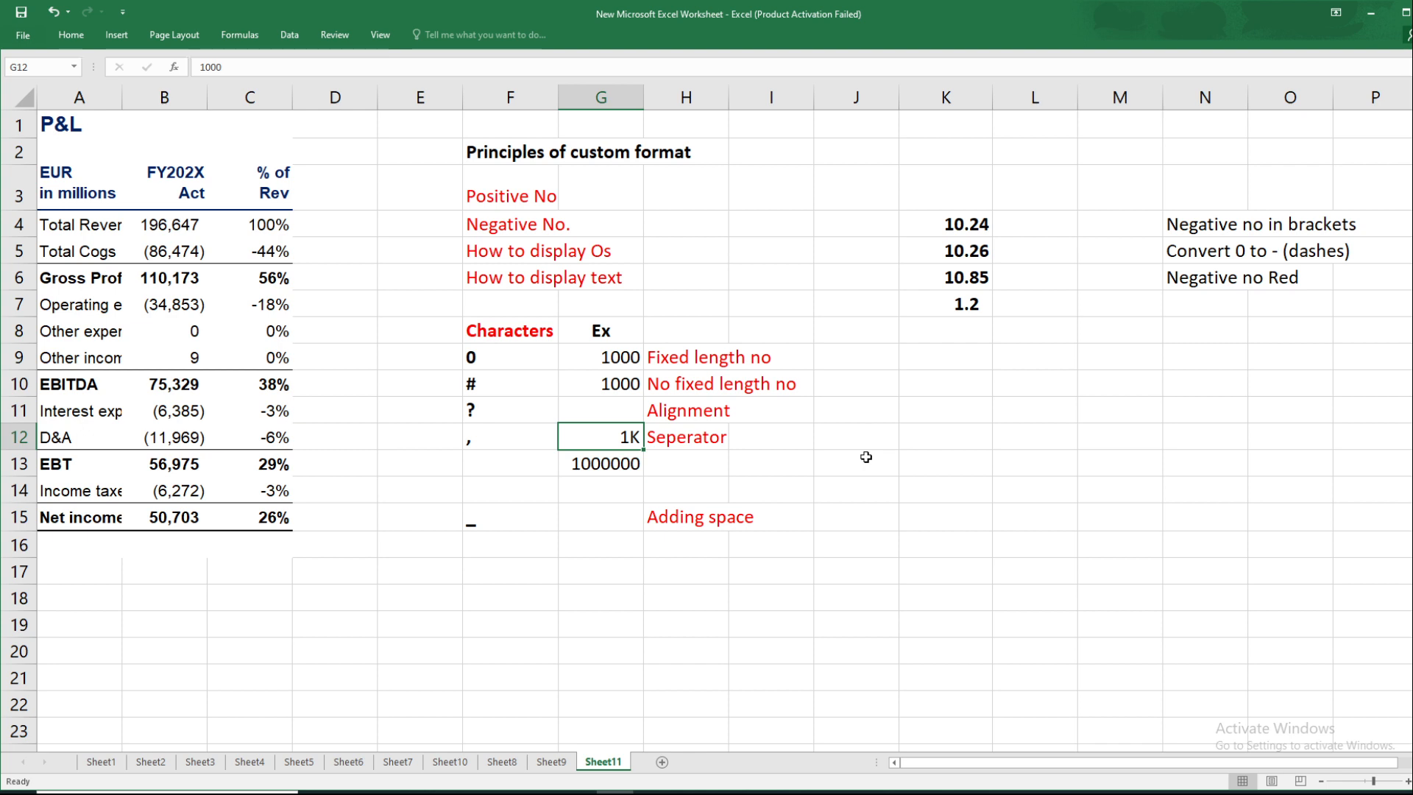
# Apply the custom number format 0,,"M" to the number in G13, and undo it.
pyautogui.press('Down')
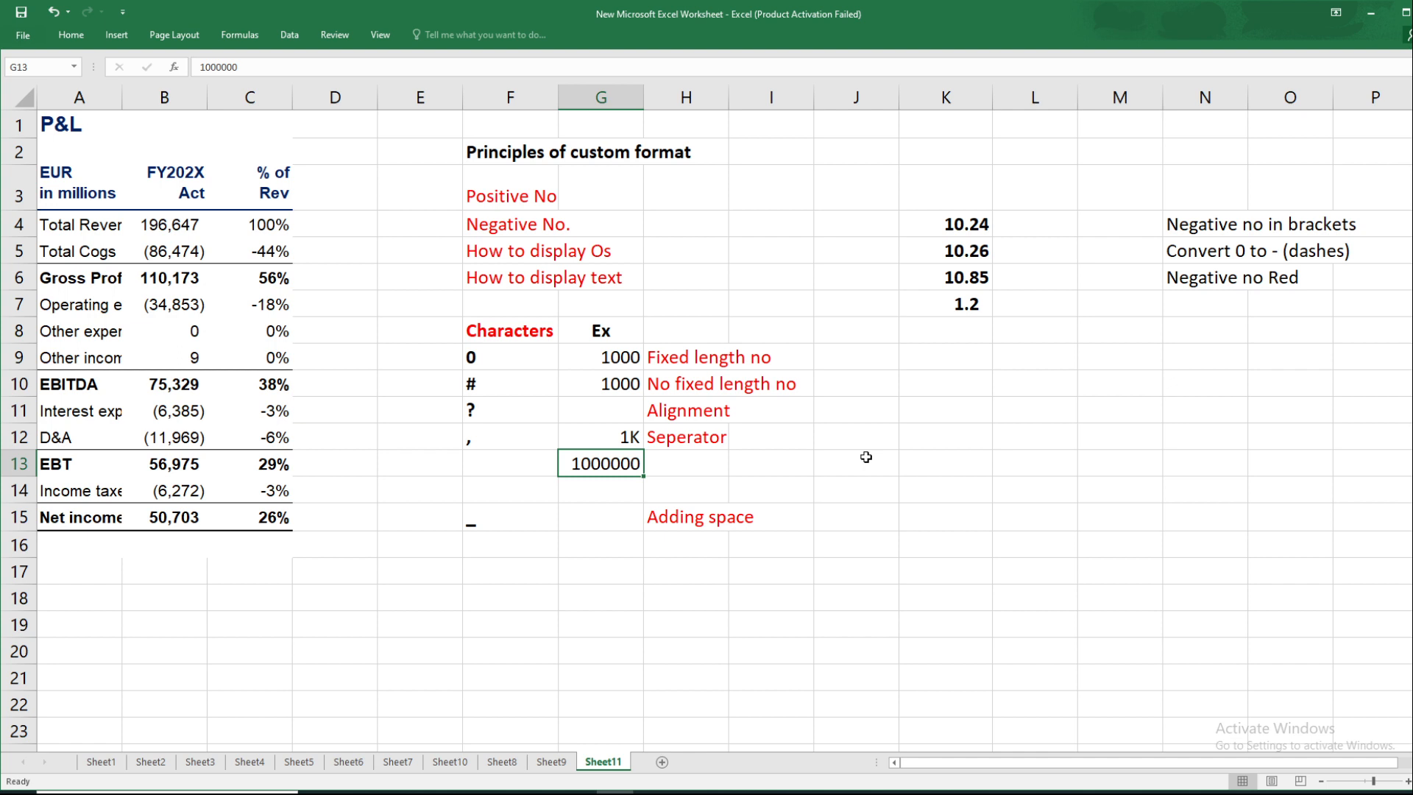
pyautogui.hotkey('ctrl', '1')
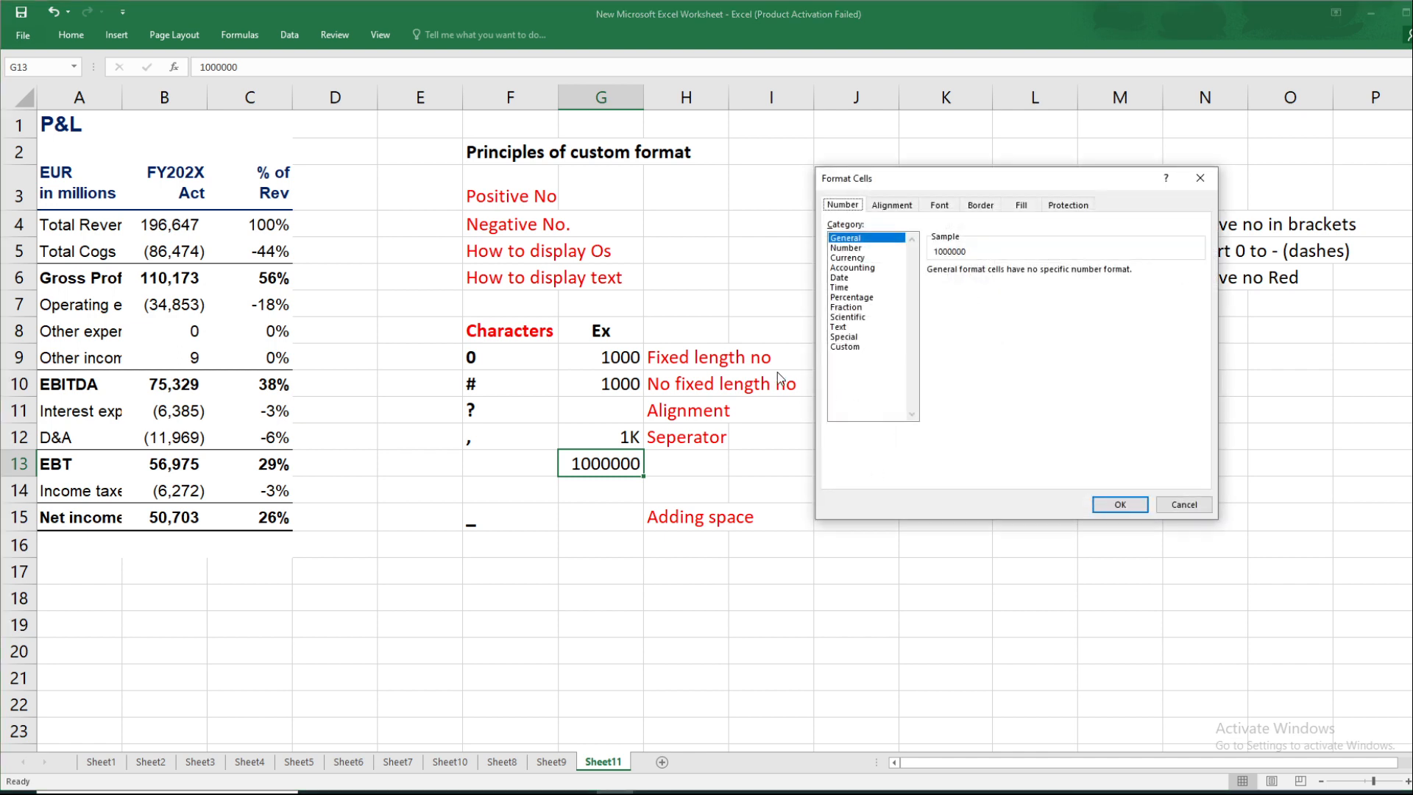
pyautogui.click(845, 347)
pyautogui.moveTo(1017, 284); pyautogui.dragTo(916, 281)
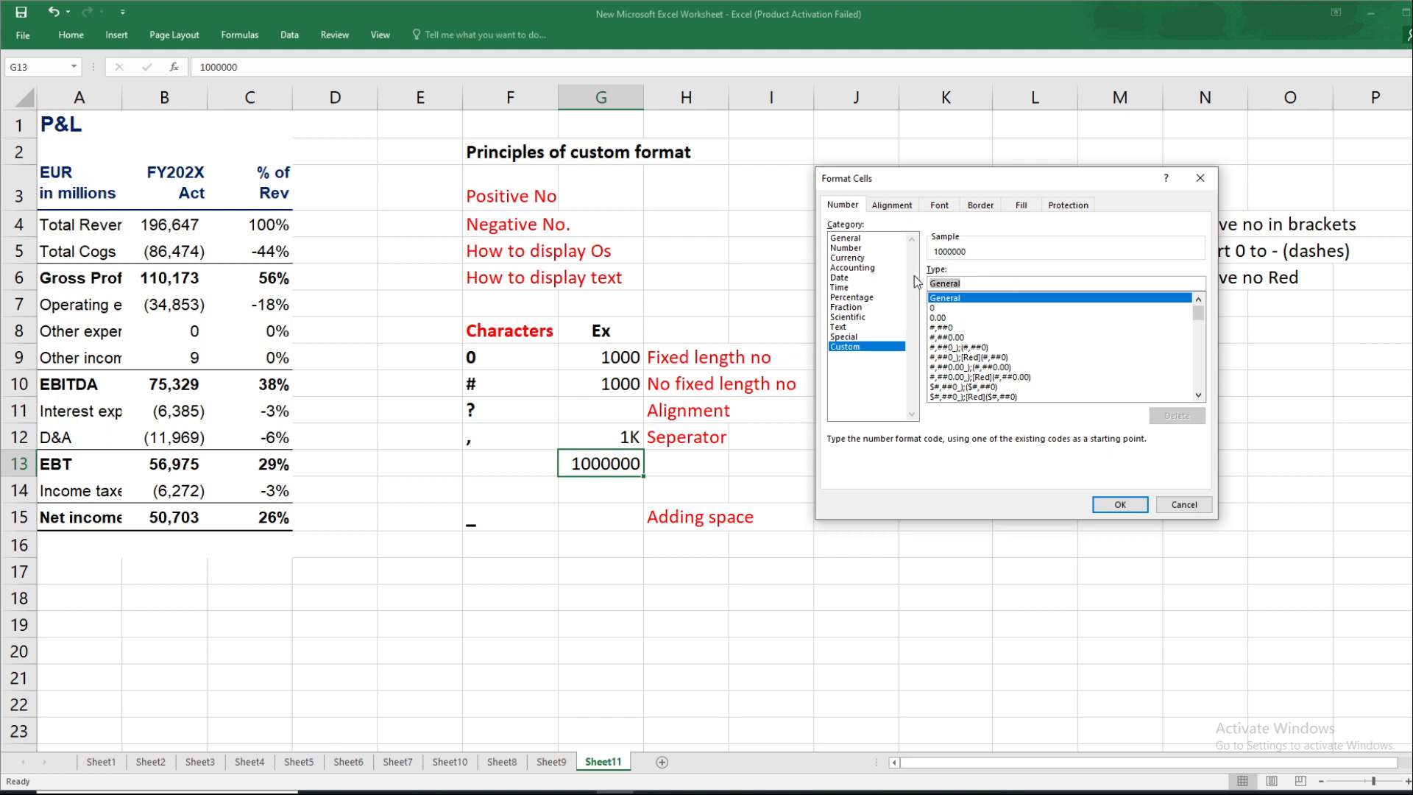
pyautogui.write('0')
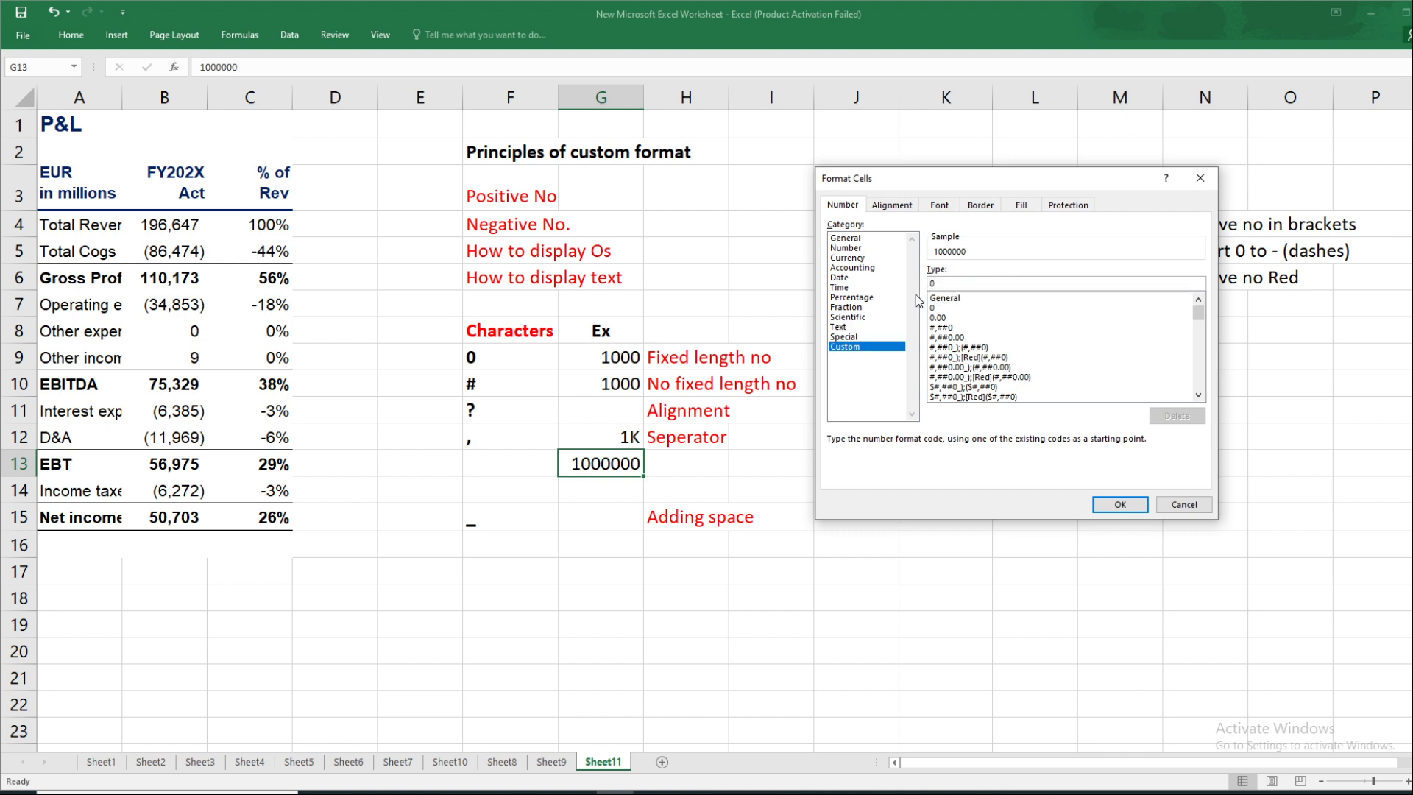
pyautogui.write(',,"M')
pyautogui.press('Return')
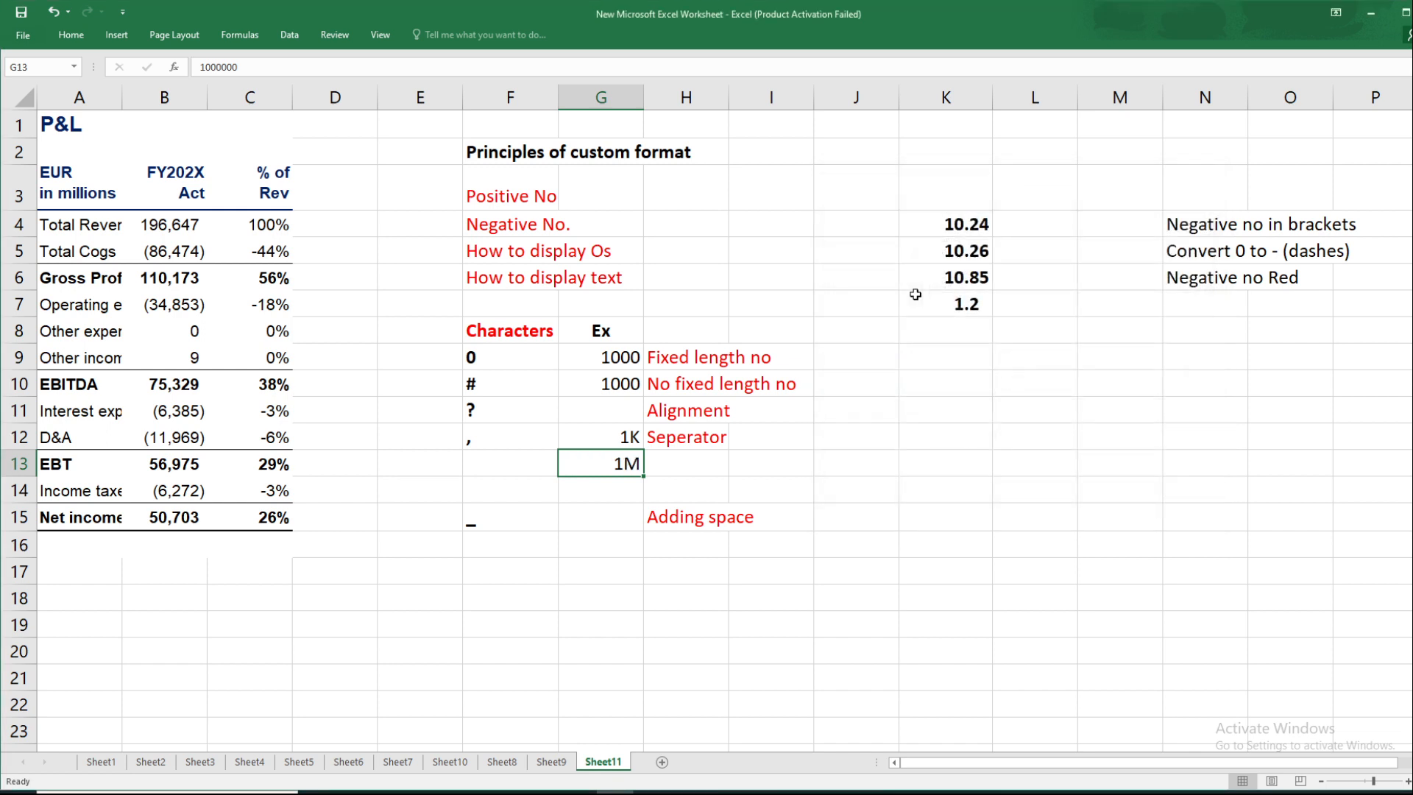
pyautogui.click(633, 439)
pyautogui.click(634, 463)
pyautogui.hotkey('ctrl', 'z')
# Change the number in G13 to 100000.
pyautogui.press('F2')
pyautogui.press('BackSpace')
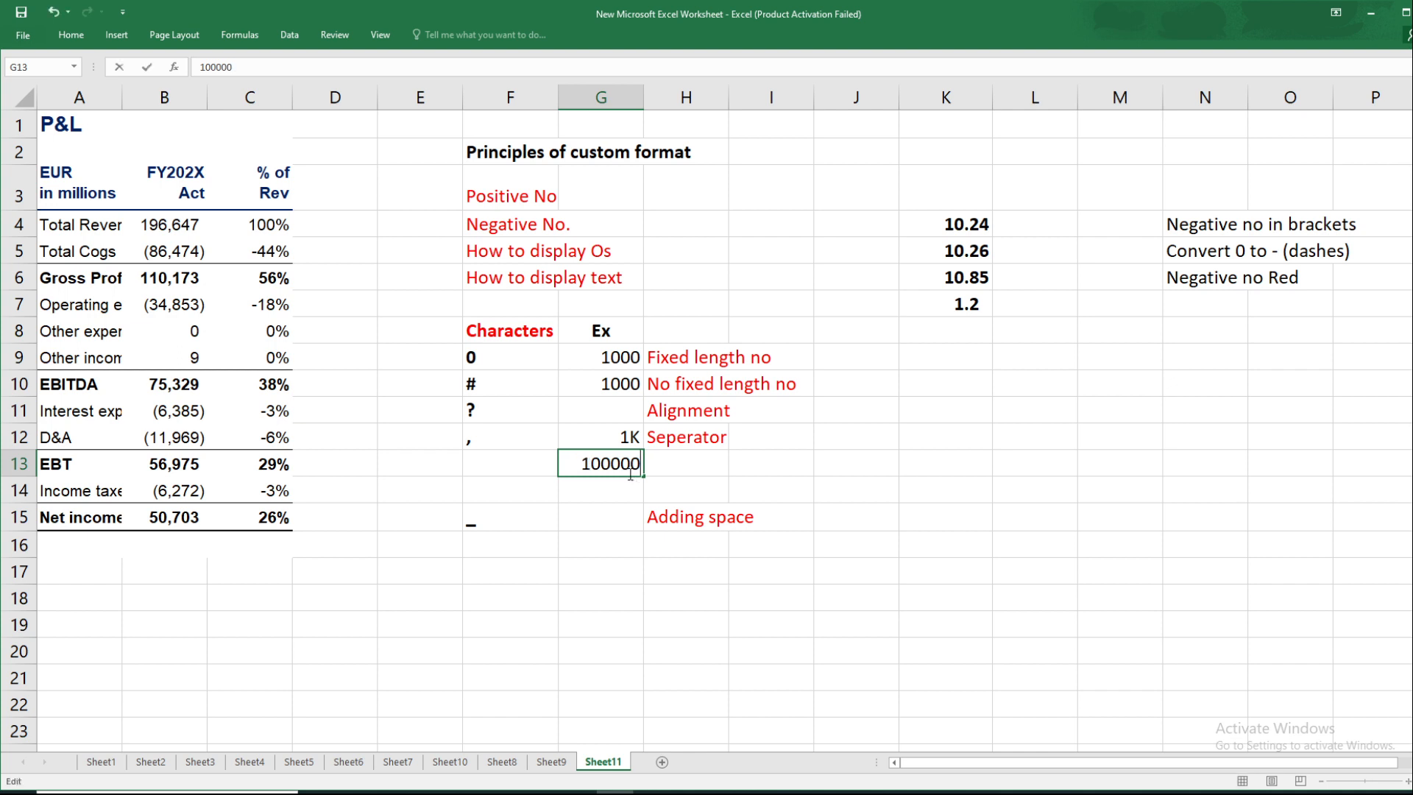
pyautogui.press('Return')
# Try the custom number format 0,,"M" on the 100000 in G13, and undo the formatting.
pyautogui.click(633, 462)
pyautogui.hotkey('ctrl', '1')
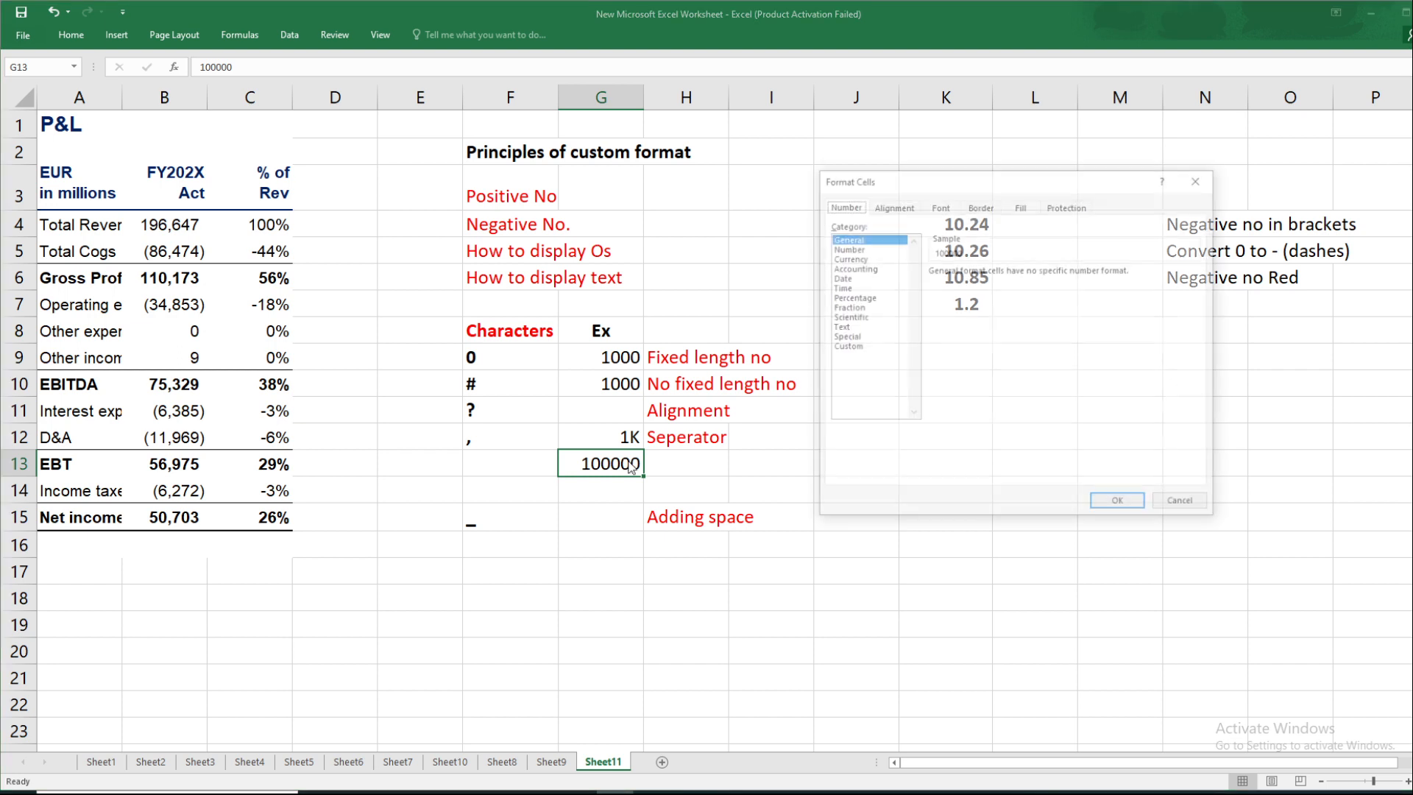
pyautogui.click(853, 346)
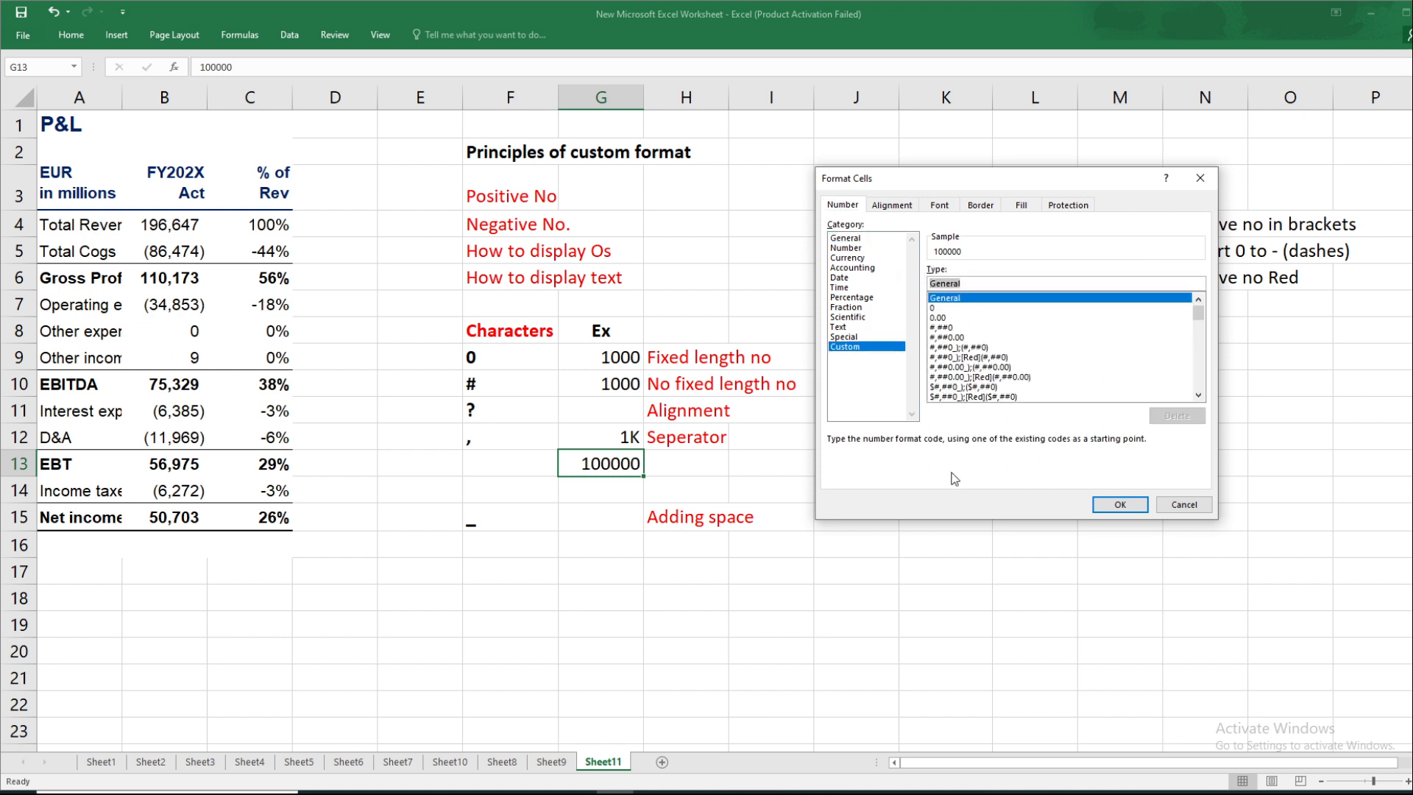
pyautogui.write('0')
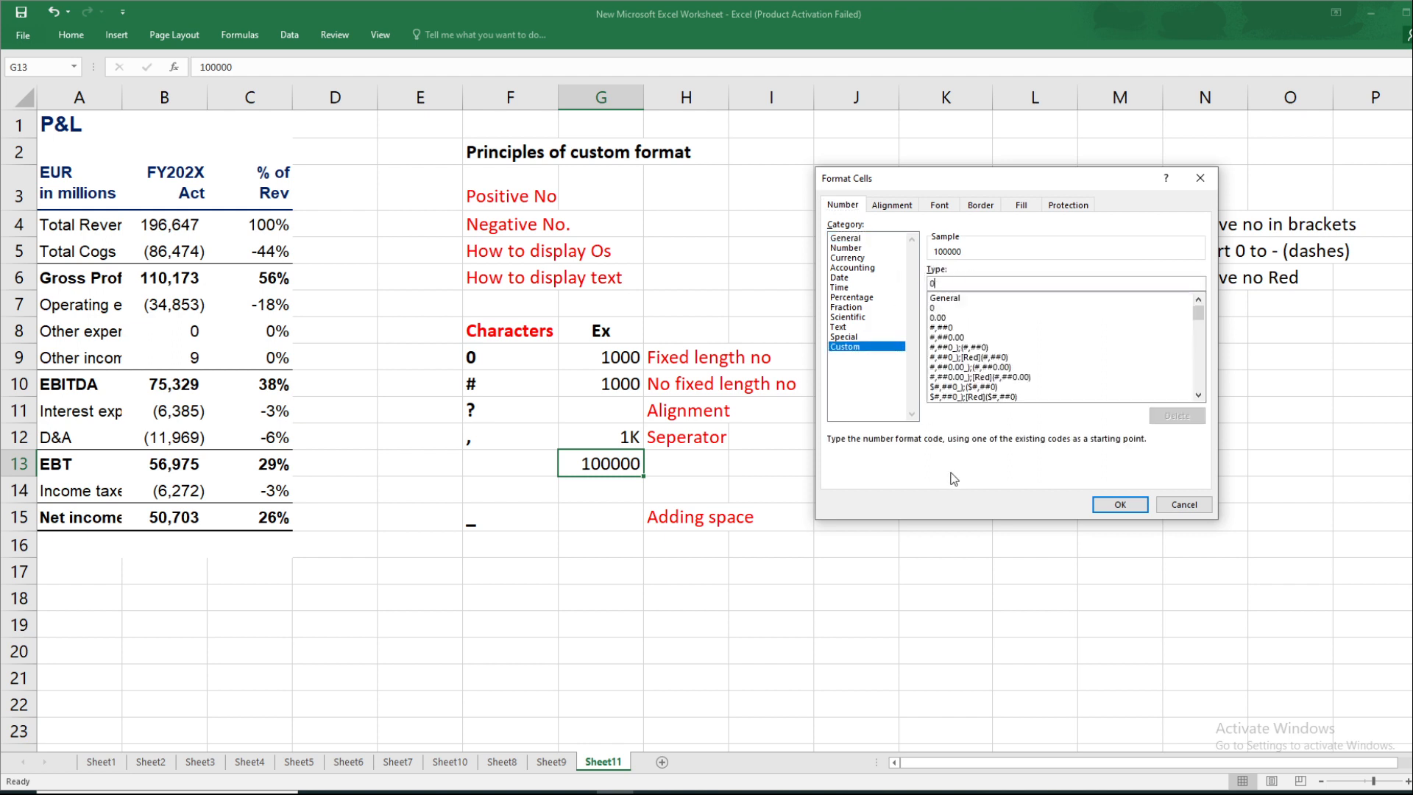
pyautogui.write(',,"M')
pyautogui.press('Return')
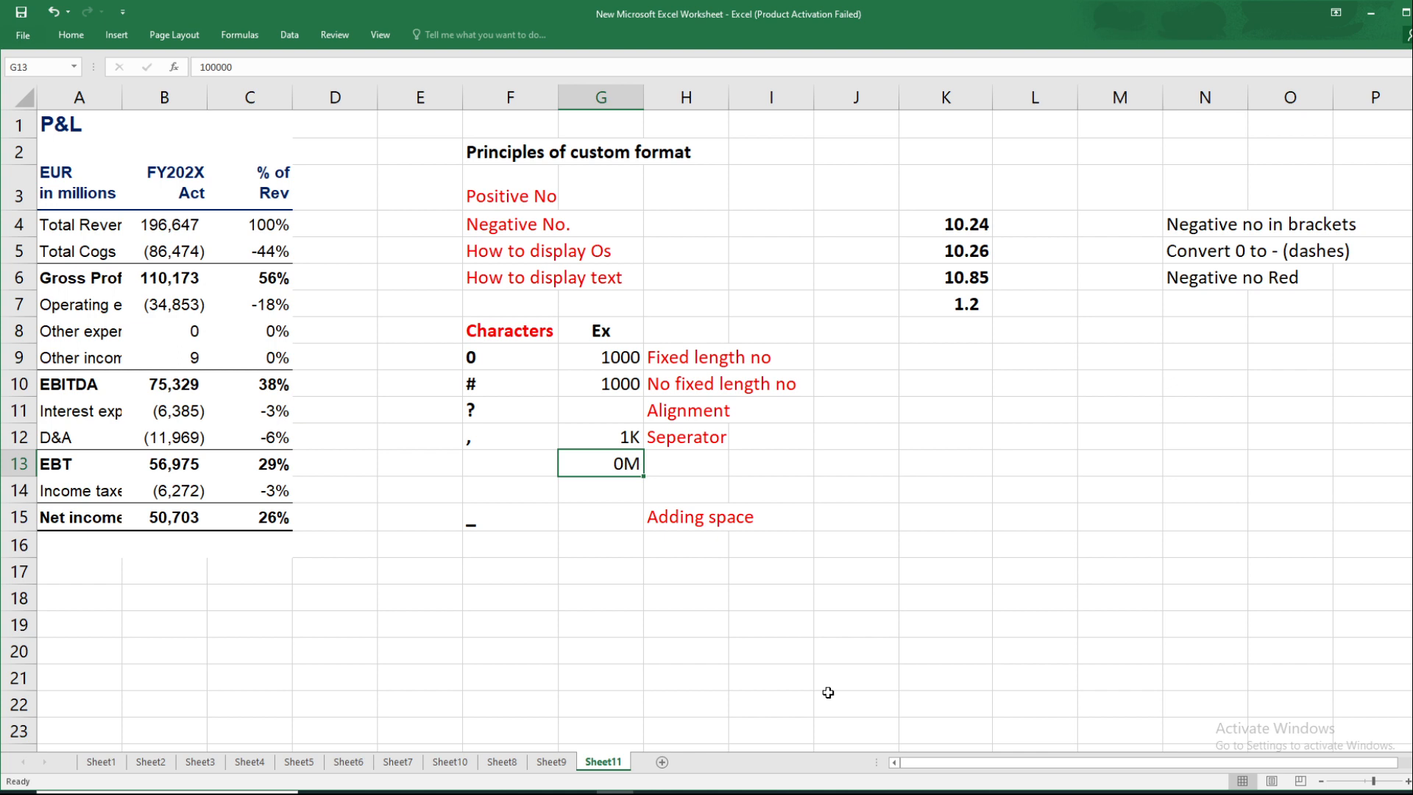
pyautogui.hotkey('ctrl', 'z')
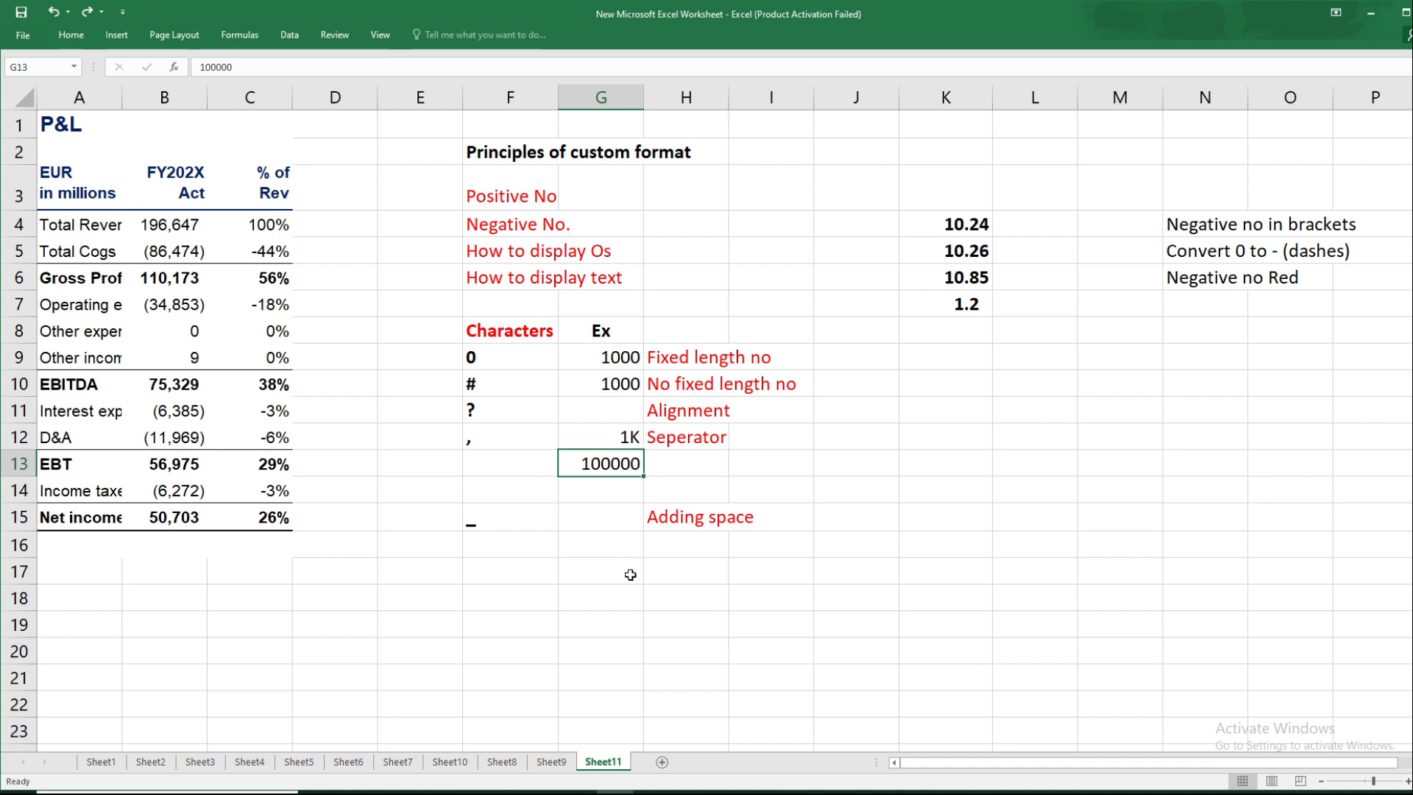
# Apply the custom number format 0_) to G13 to demonstrate the underscore character for adding space.
pyautogui.click(489, 527)
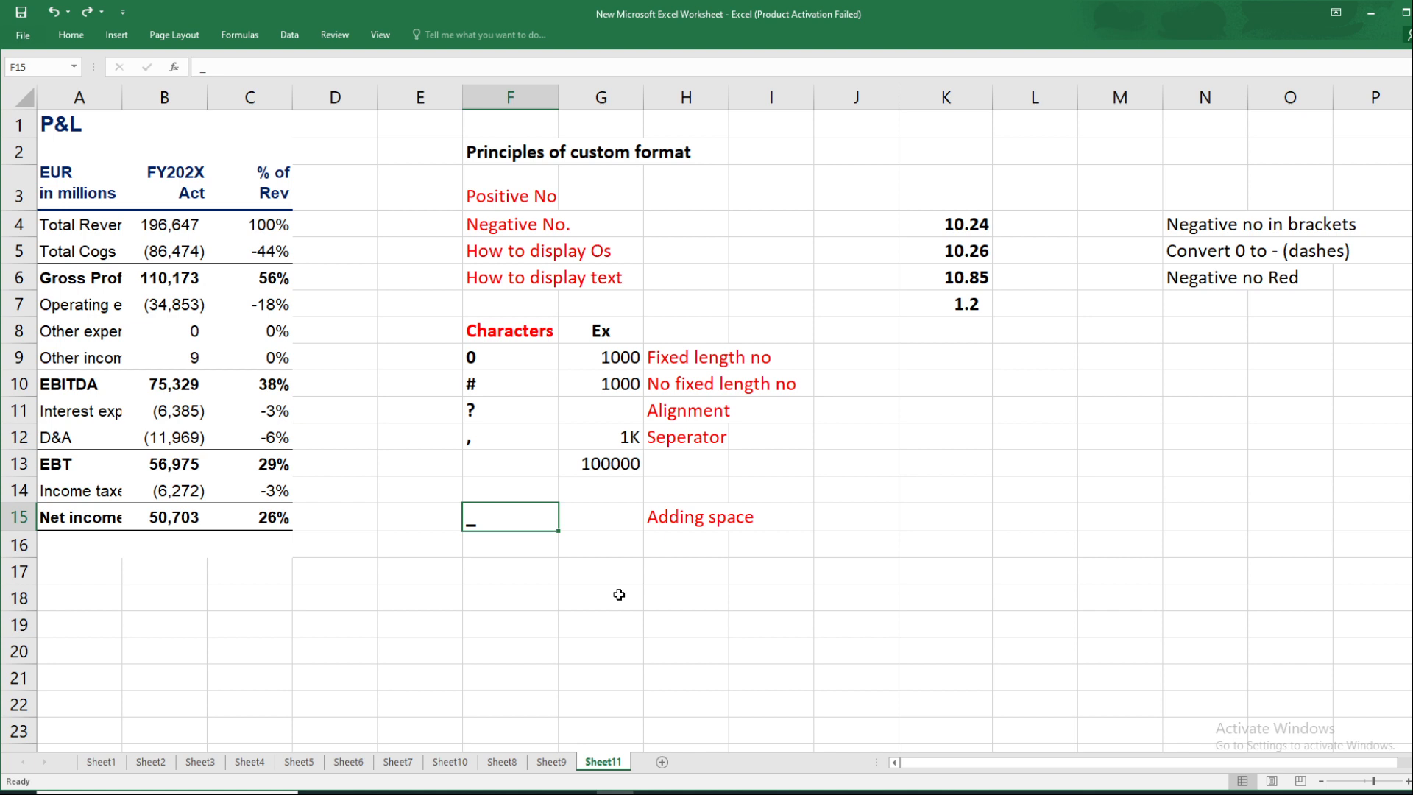
pyautogui.press('Right')
pyautogui.press('Up')
pyautogui.press('Up')
pyautogui.press('Up')
pyautogui.press('Down')
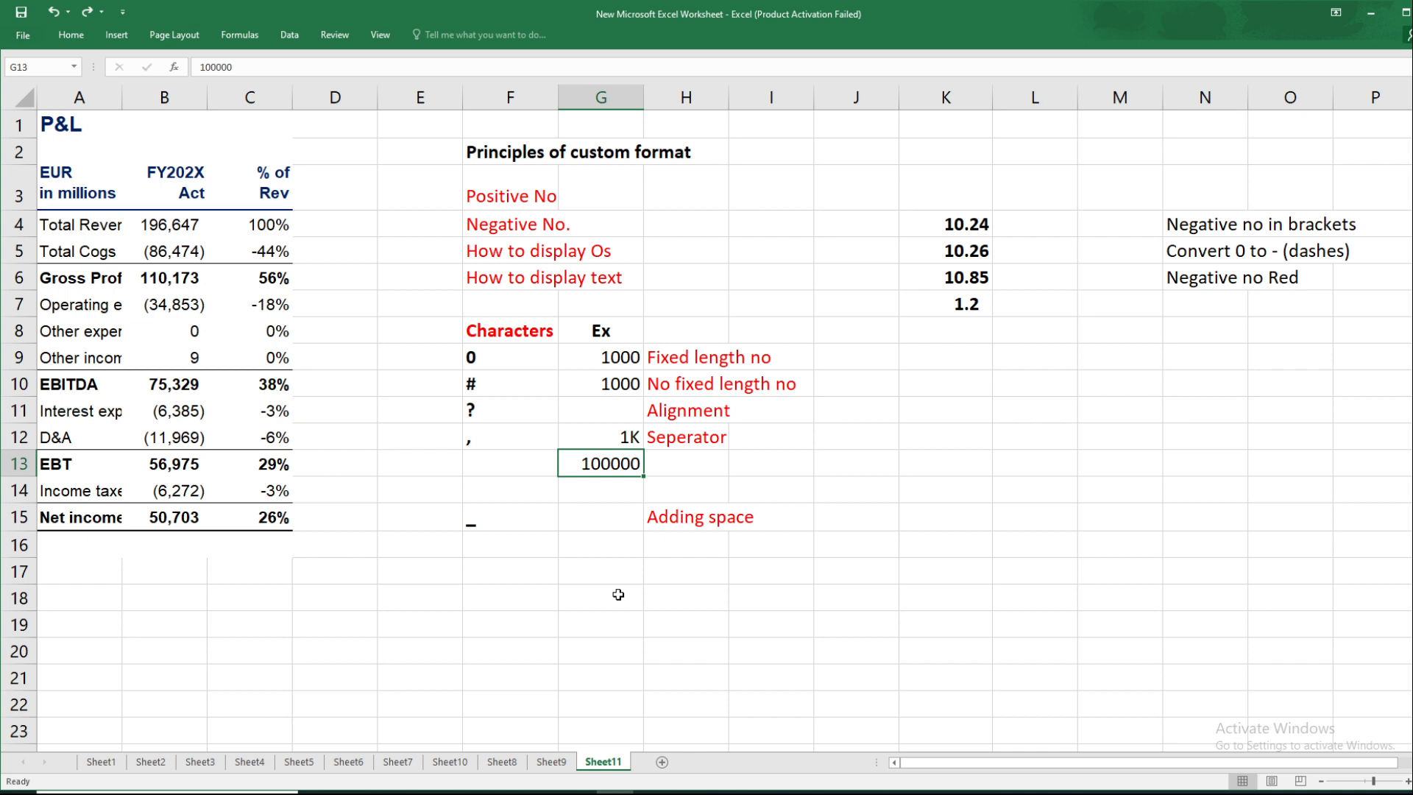
pyautogui.hotkey('ctrl', '1')
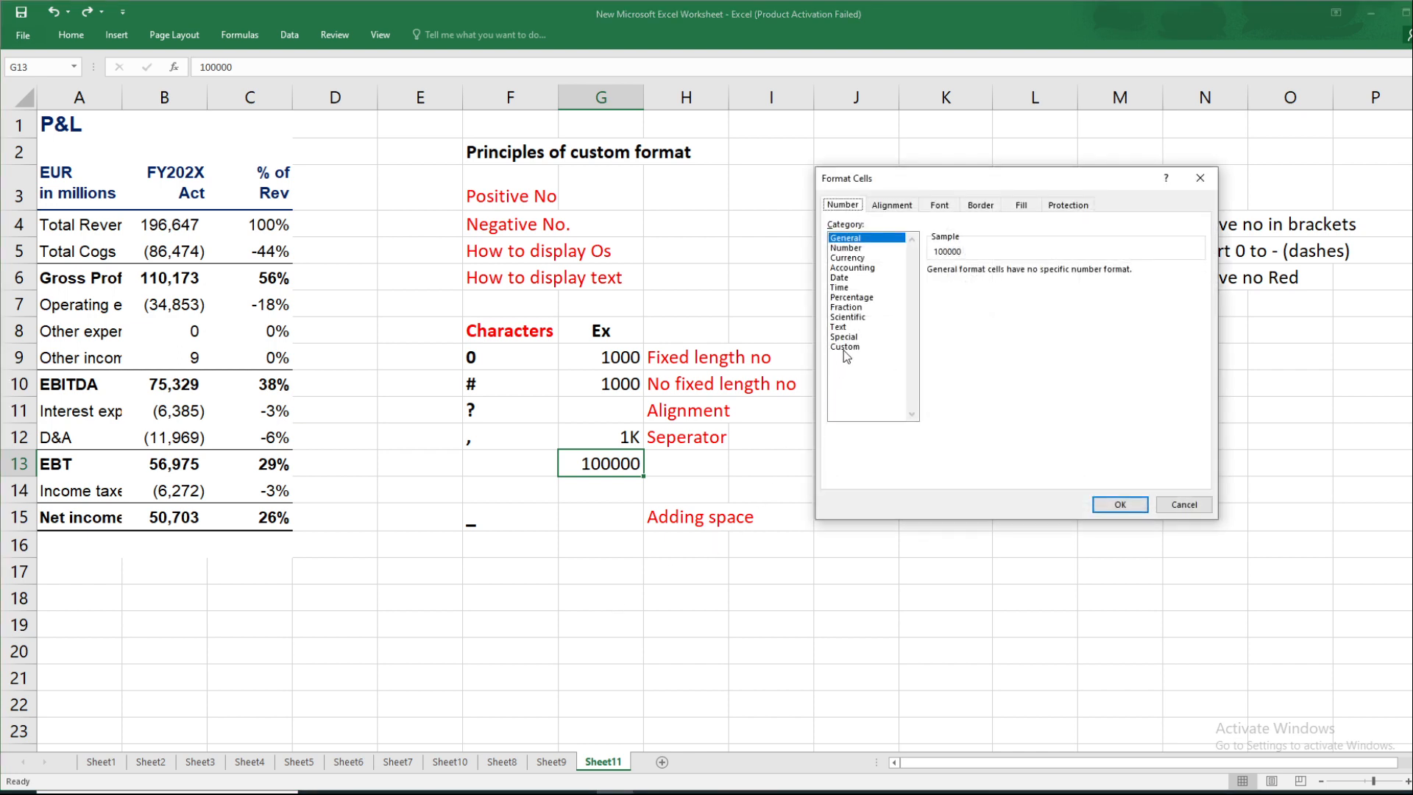
pyautogui.click(844, 346)
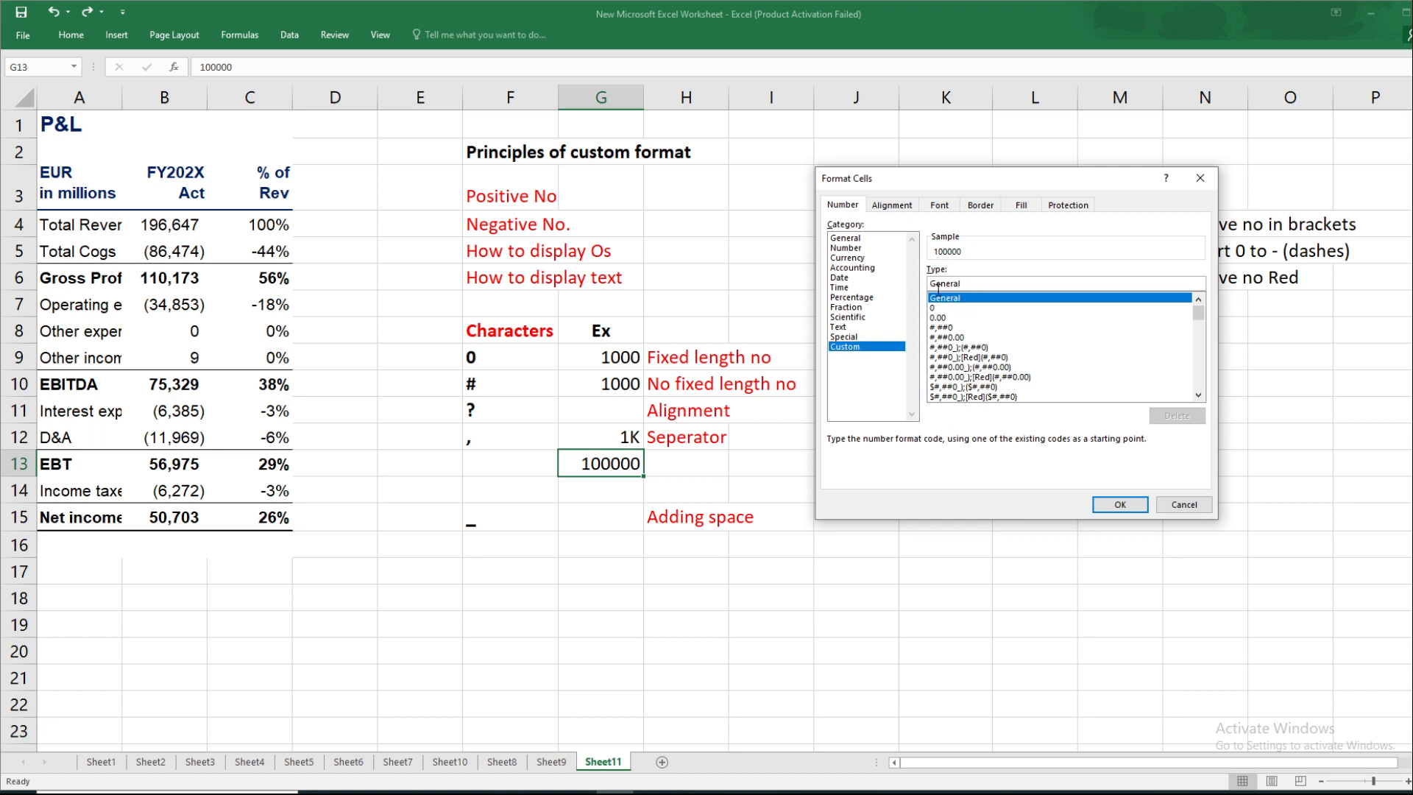
pyautogui.doubleClick(938, 288)
pyautogui.write('0')
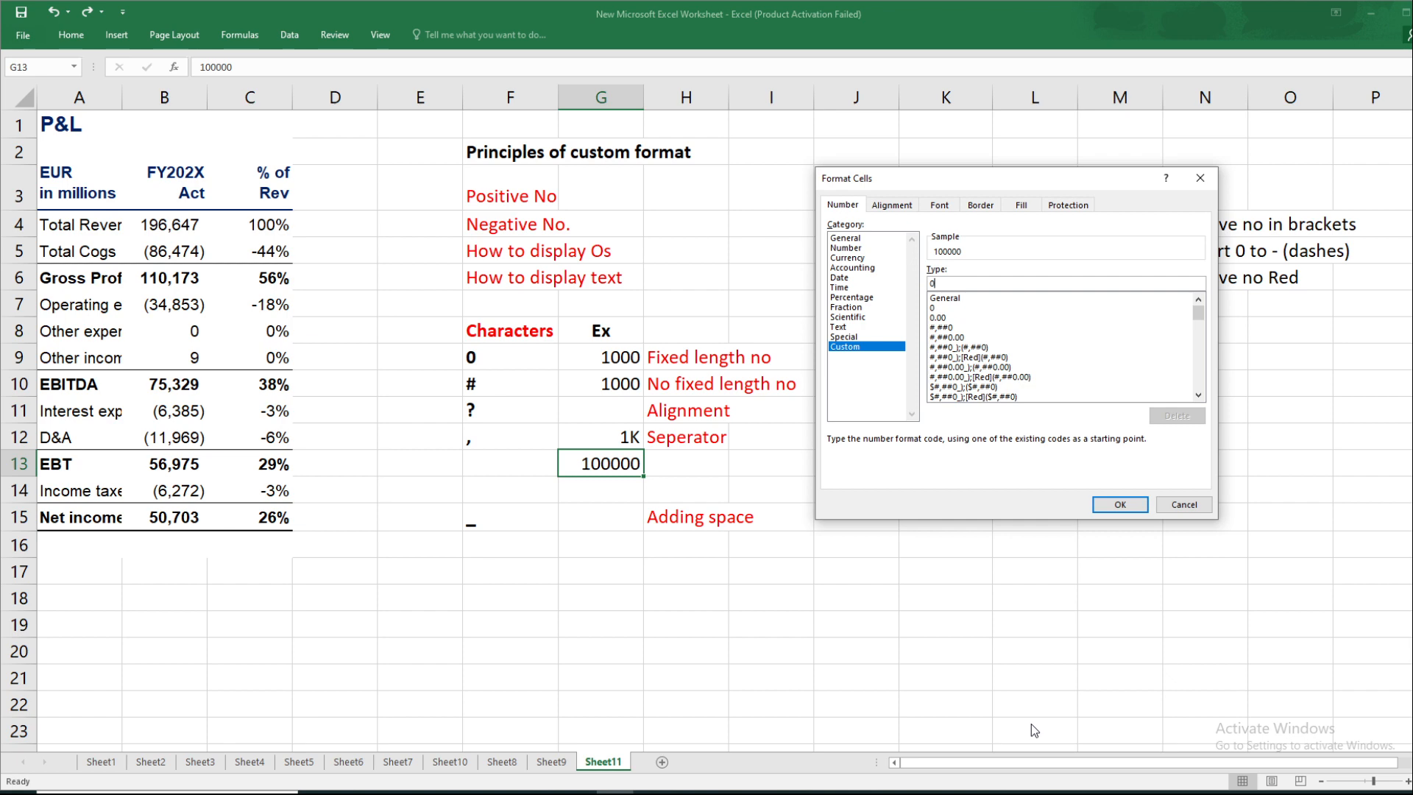
pyautogui.write('_)')
pyautogui.press('Return')
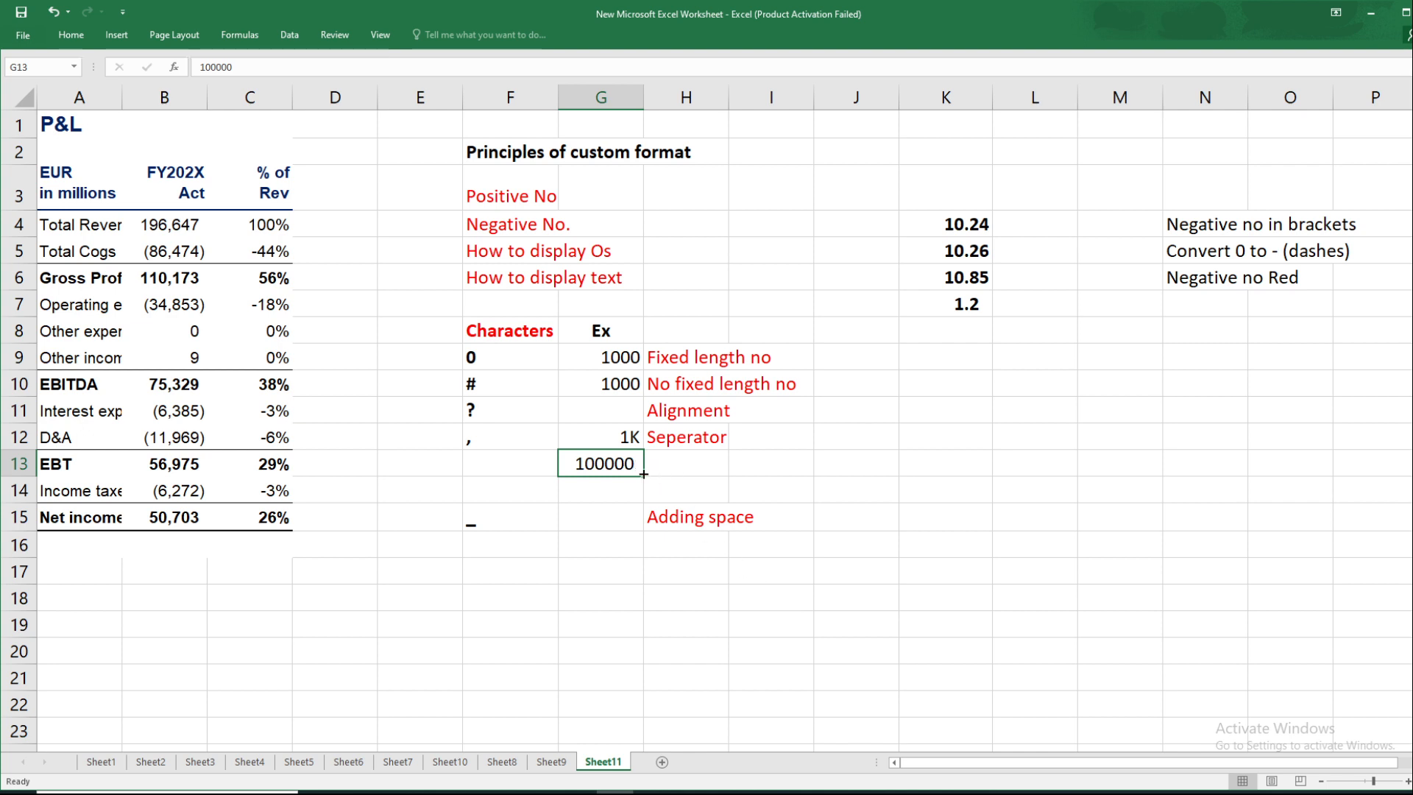
# Examine the spacing of the number in G13 and review the format characters and their examples in rows 9 to 14.
pyautogui.click(609, 491)
pyautogui.click(611, 463)
pyautogui.press('Right')
pyautogui.press('Right')
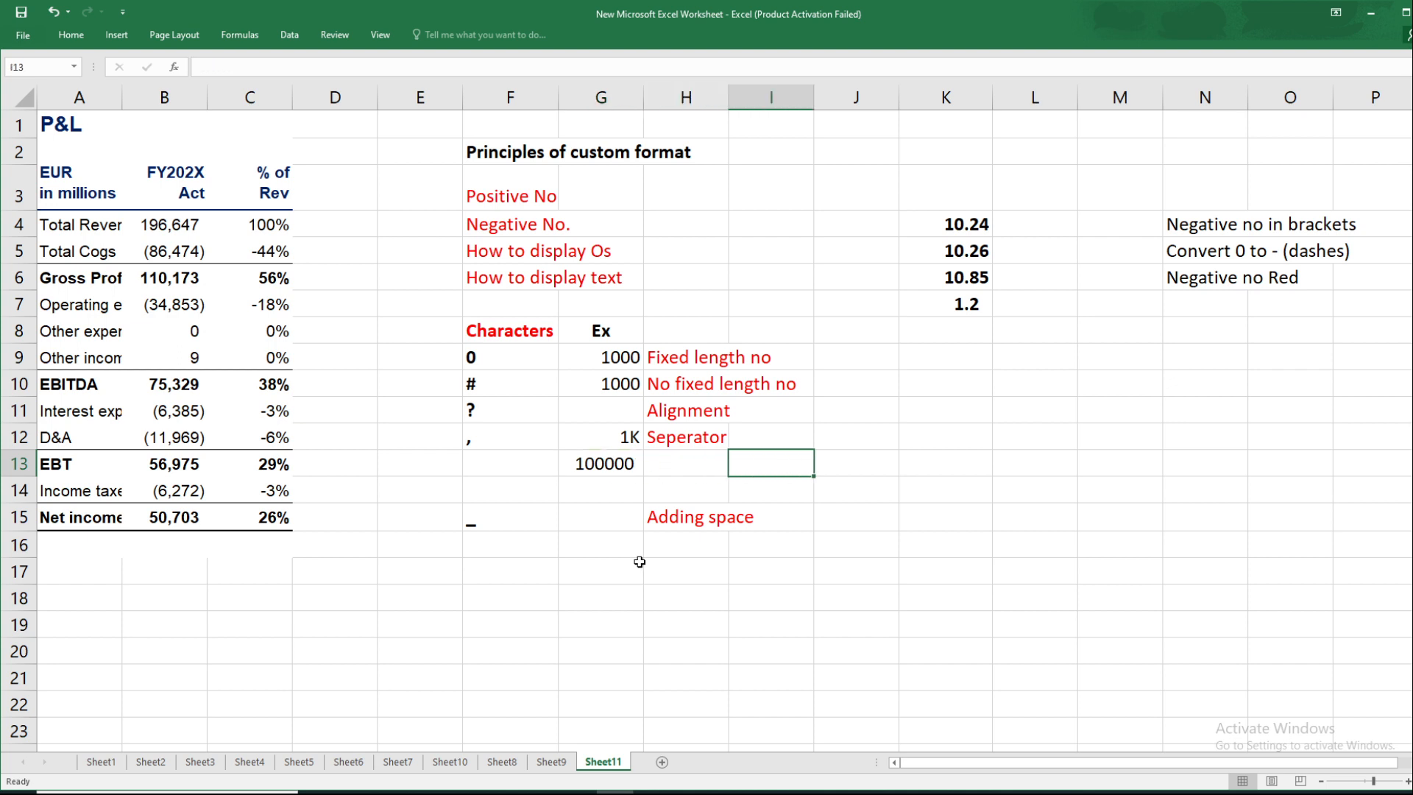
pyautogui.press('Left')
pyautogui.press('Left')
pyautogui.press('Left')
pyautogui.press('Up')
pyautogui.press('Up')
pyautogui.press('Up')
pyautogui.press('Up')
pyautogui.press('Right')
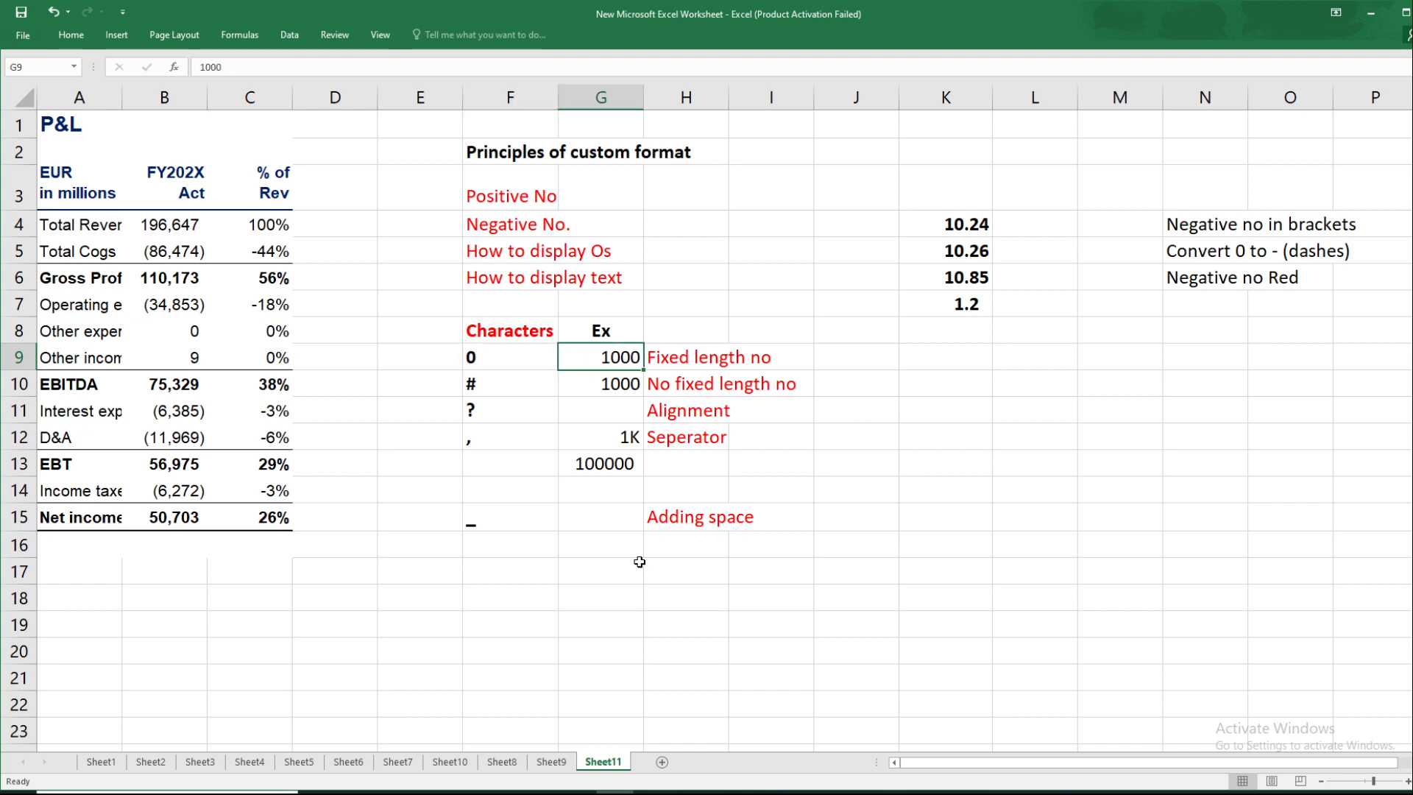
pyautogui.press('Down')
pyautogui.press('Down')
pyautogui.press('Down')
pyautogui.press('Left')
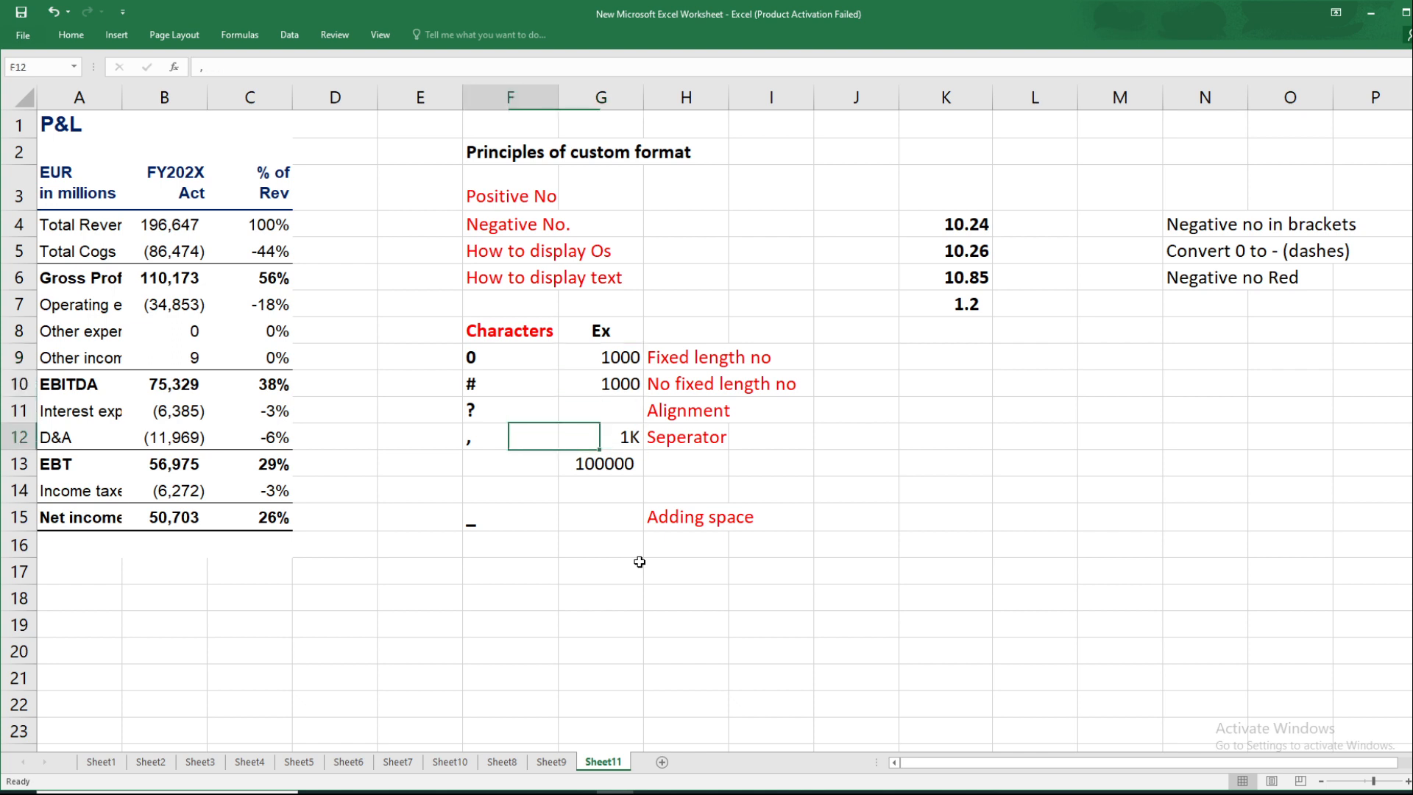
pyautogui.press('Down')
pyautogui.press('Down')
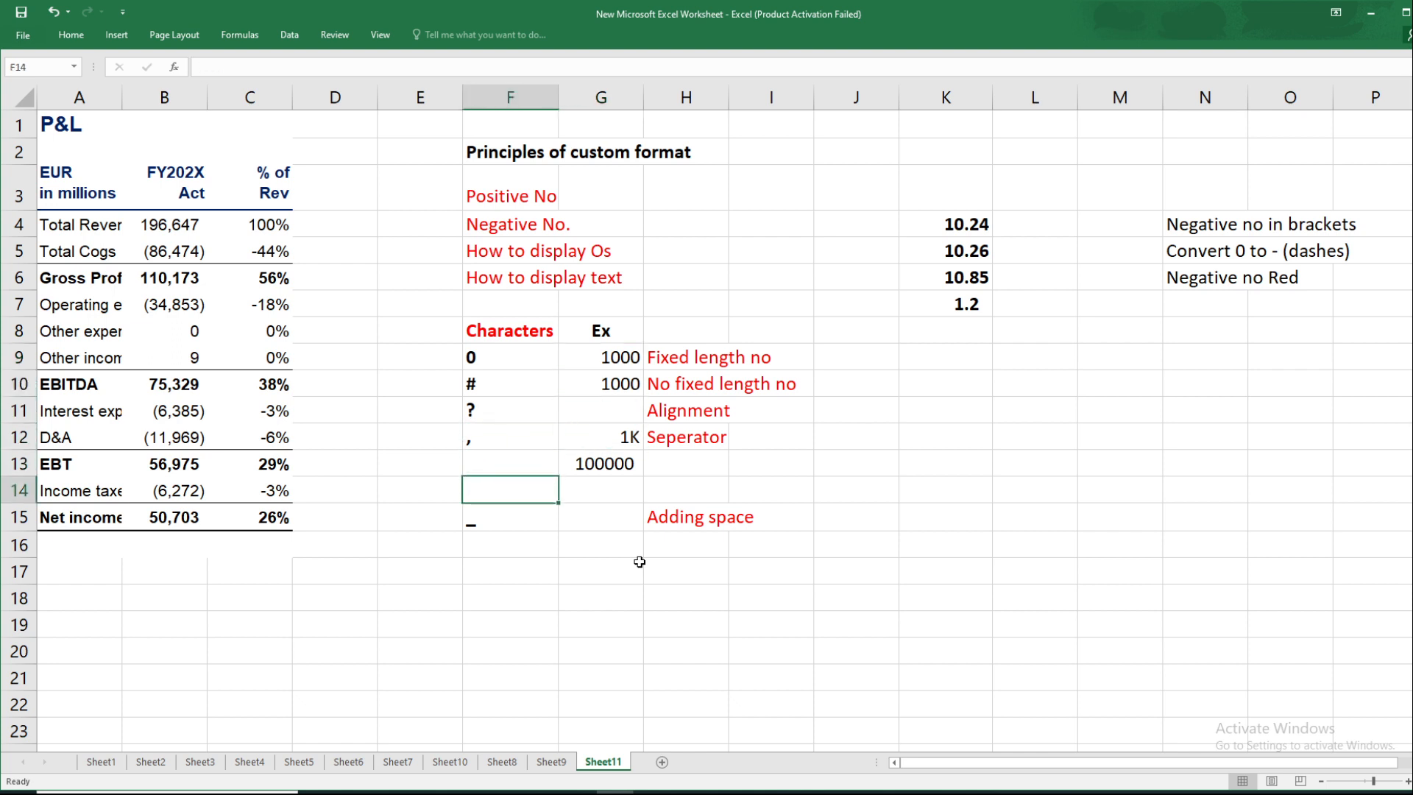